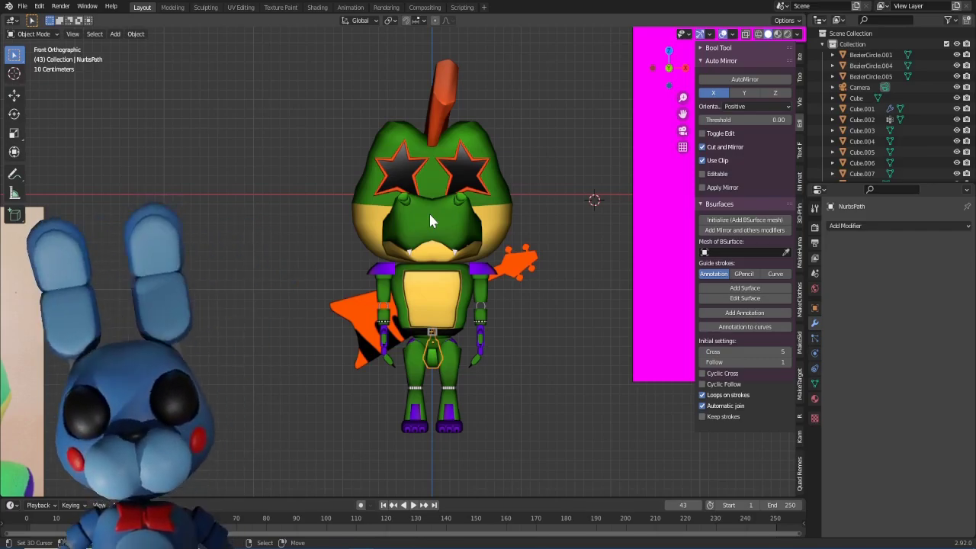
Examine the separate body pieces by selecting the shoulder pads, torso, upper arm, forearm and hand in front view
middle_drag(430, 221, 415, 244)
key(KP_1)
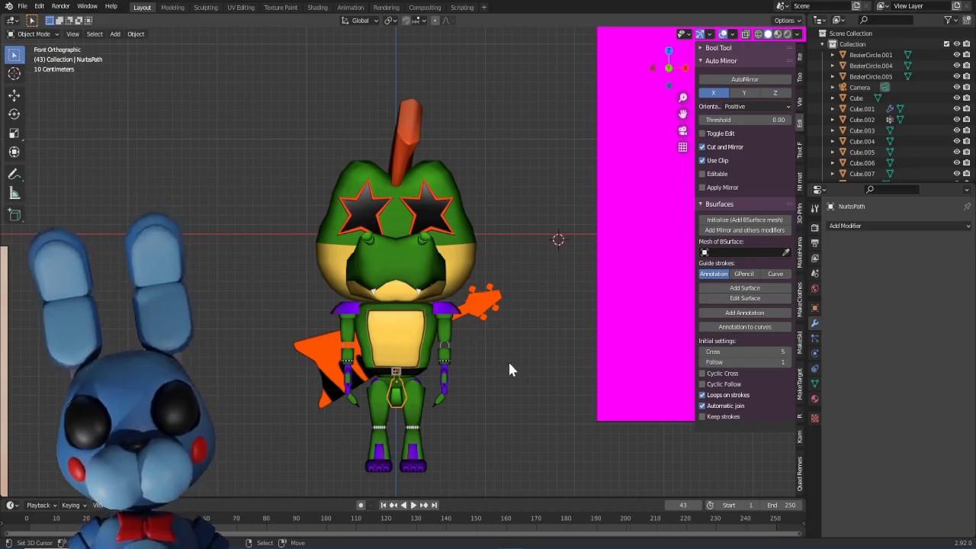
shift+middle_drag(446, 395, 450, 344)
click(449, 264)
scroll(463, 347, up, 4)
shift+middle_drag(460, 352, 461, 373)
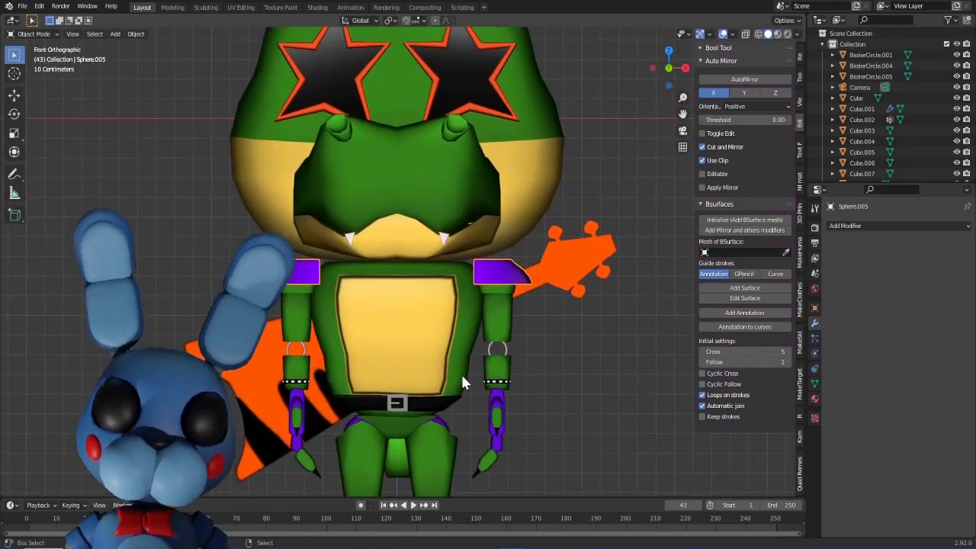
scroll(451, 378, down, 3)
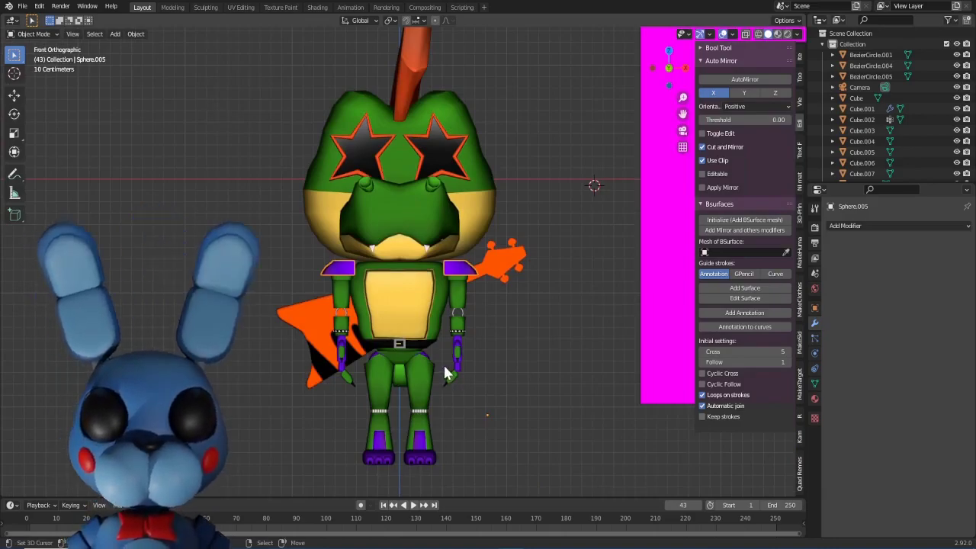
click(418, 297)
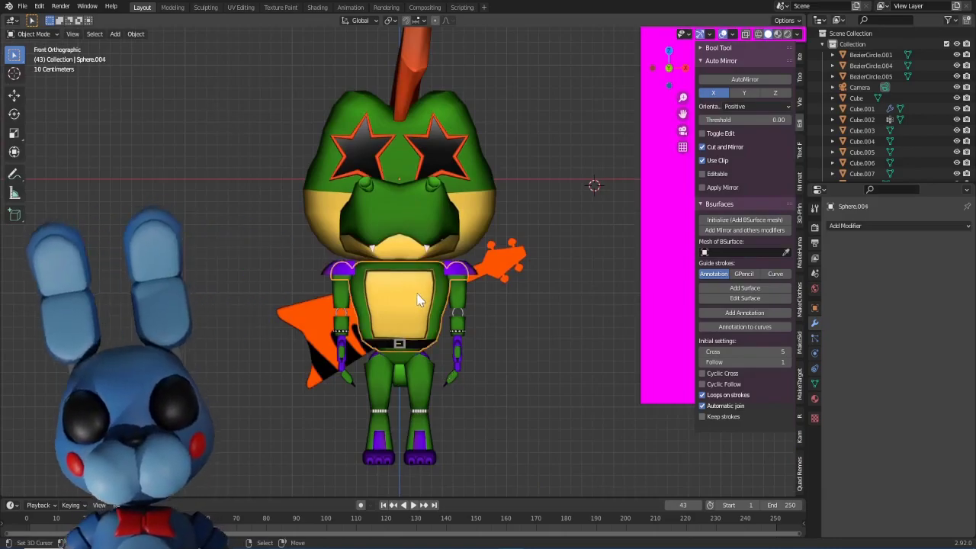
click(466, 301)
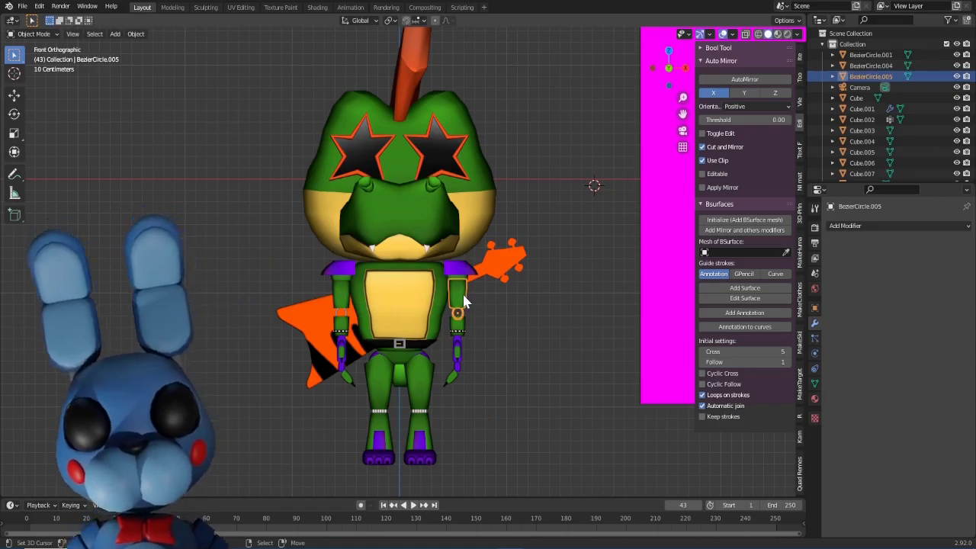
click(463, 332)
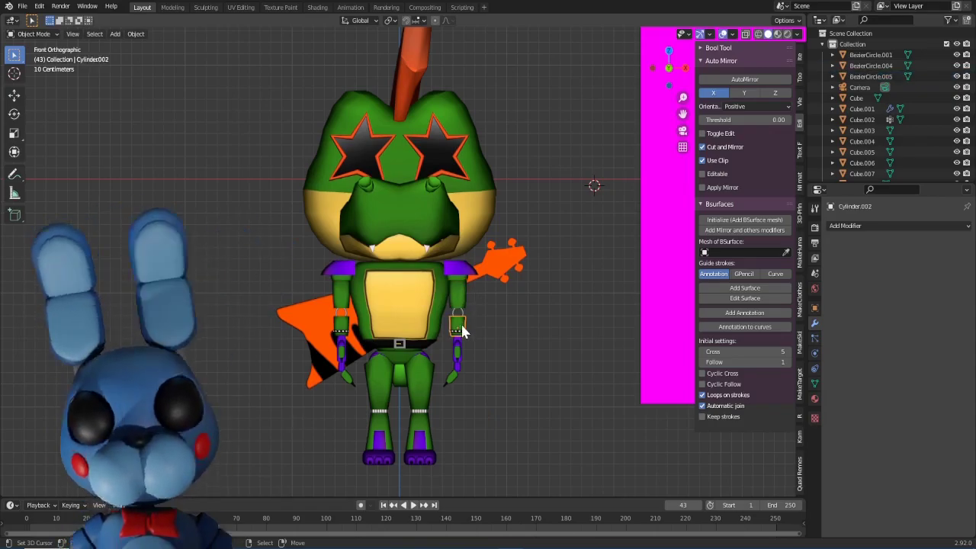
click(460, 362)
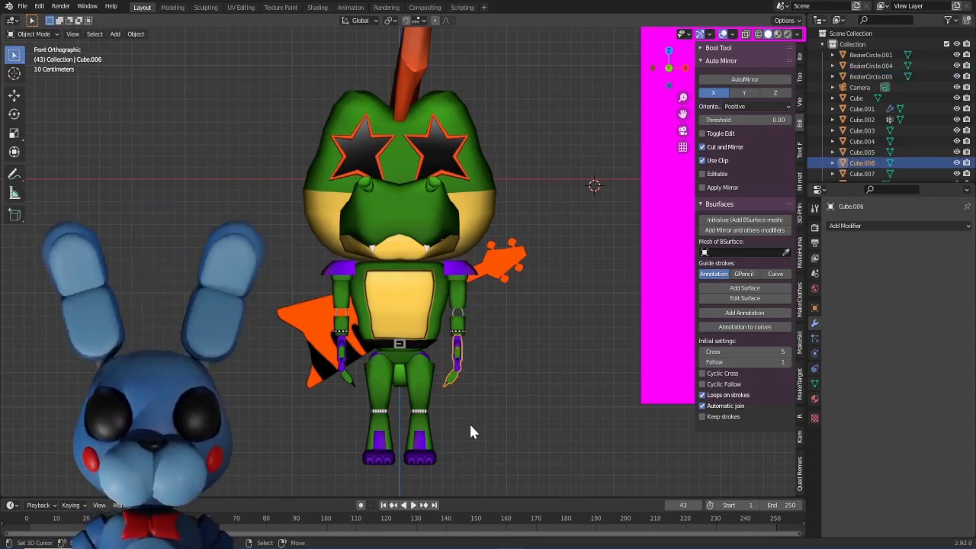
click(437, 280)
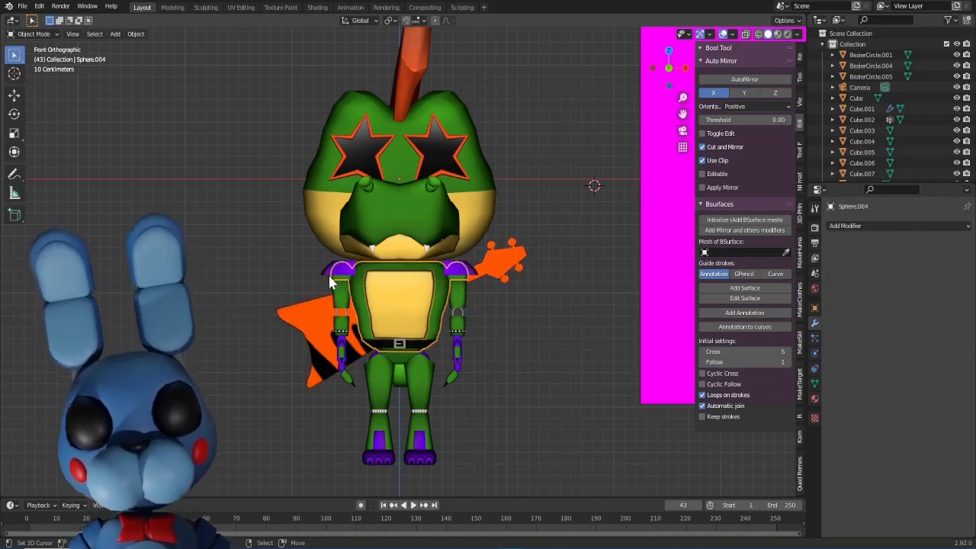
Examine the snout, jaw and head pieces by selecting them and viewing the character from several angles
click(431, 218)
mouse_move(435, 218)
middle_down()
mouse_move(420, 211)
mouse_move(452, 212)
mouse_move(437, 225)
middle_up()
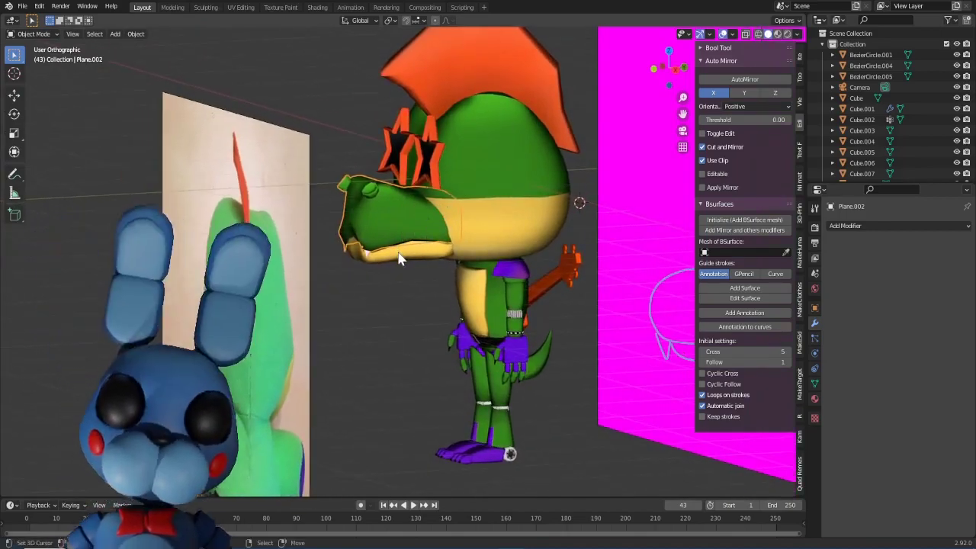
click(398, 258)
click(398, 218)
click(398, 218)
click(398, 215)
click(399, 215)
click(486, 159)
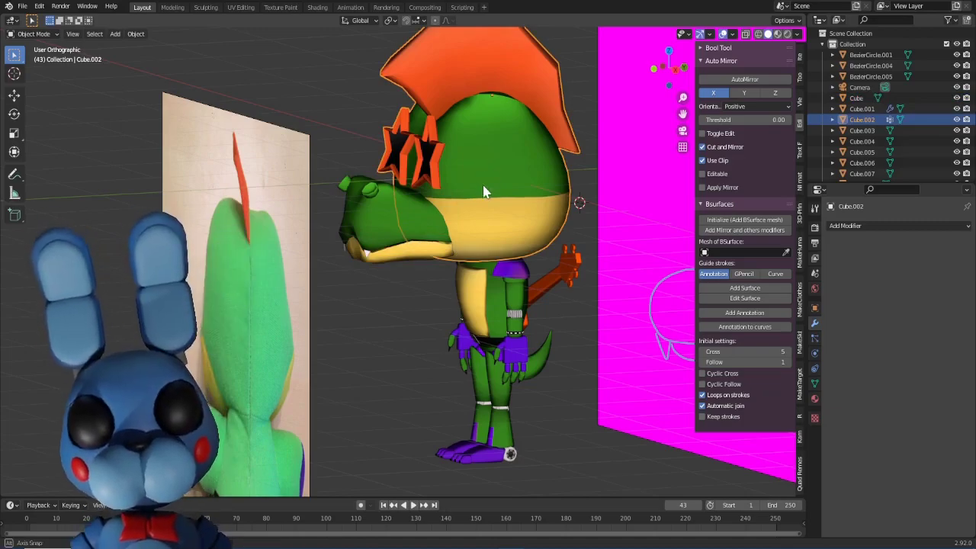
middle_drag(486, 153, 453, 76)
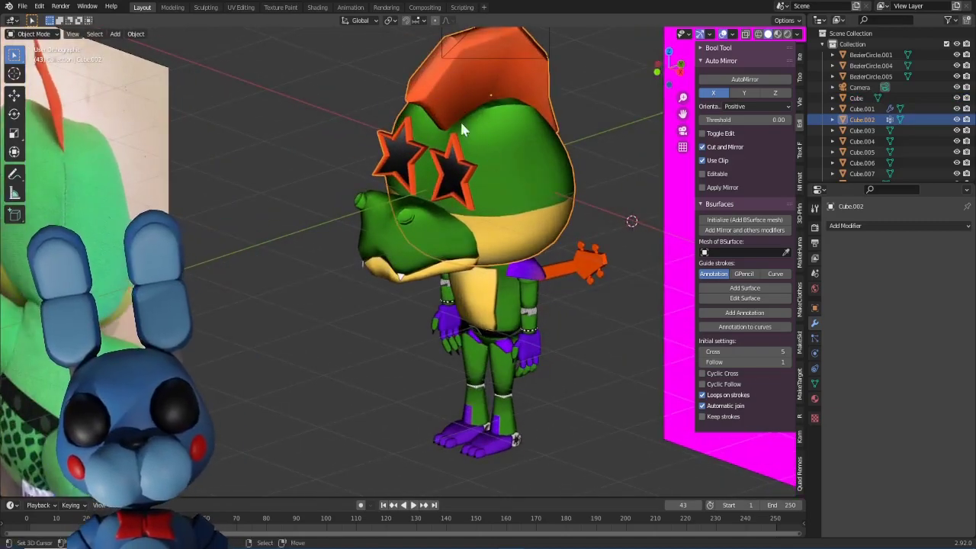
middle_drag(426, 306, 426, 256)
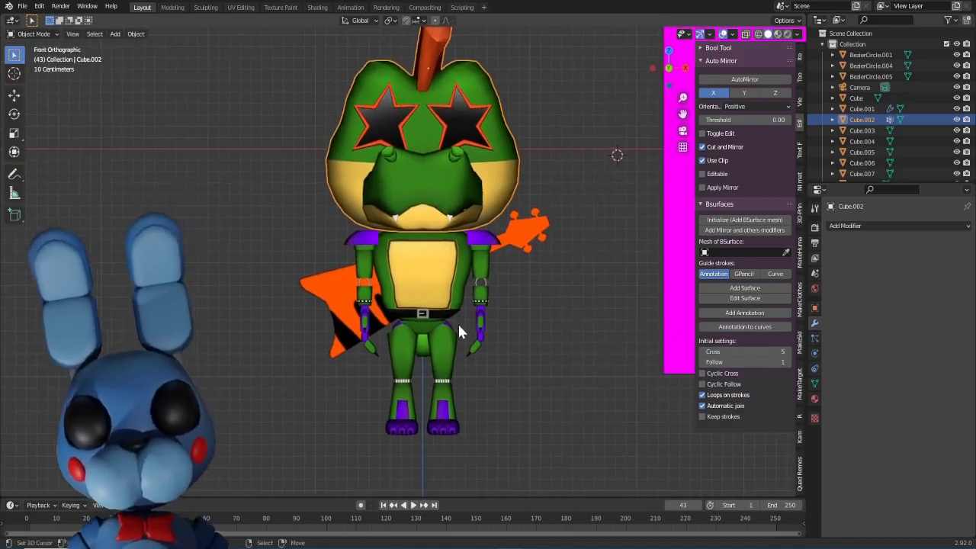
Examine how the legs are divided by selecting the thigh and lower leg pieces in front view
scroll(450, 330, down, 1)
click(441, 340)
shift+click(403, 354)
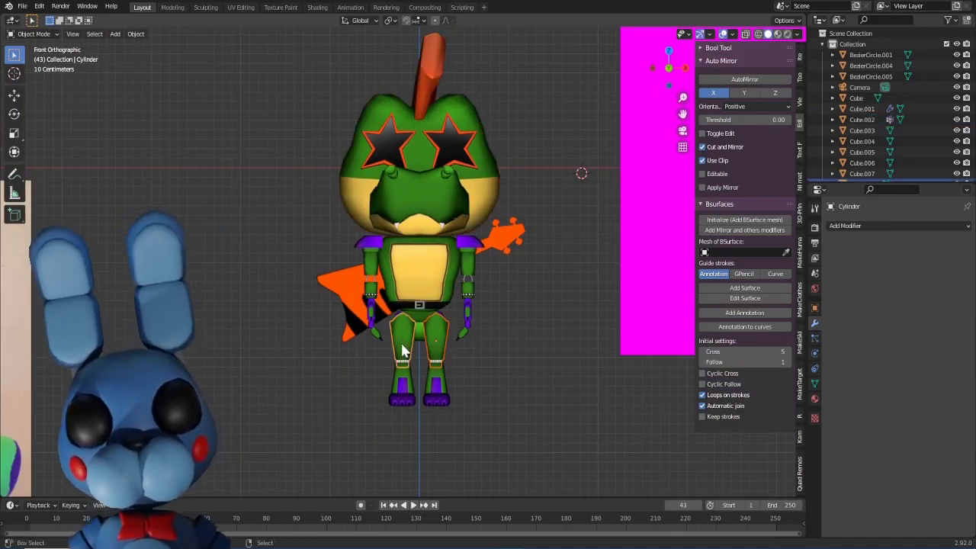
scroll(404, 343, up, 3)
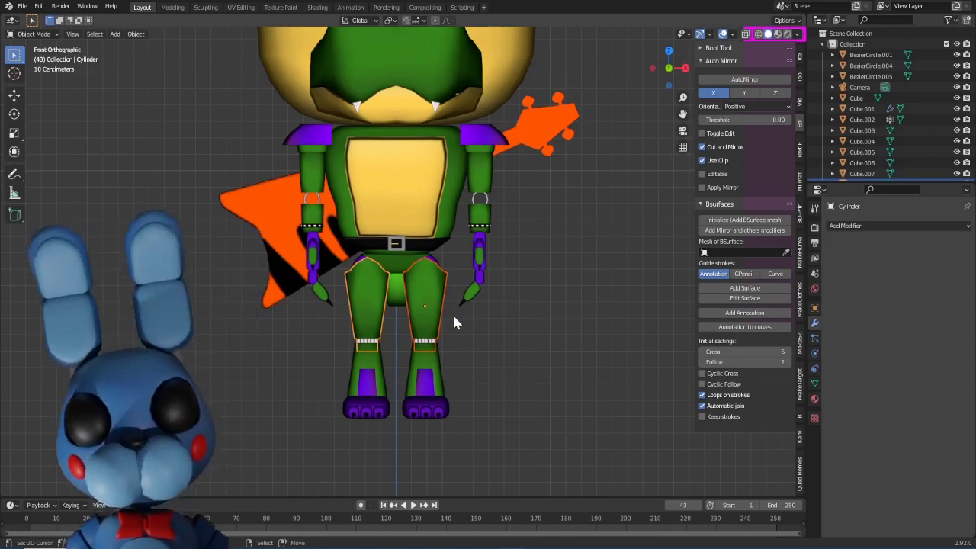
scroll(452, 309, down, 2)
click(426, 293)
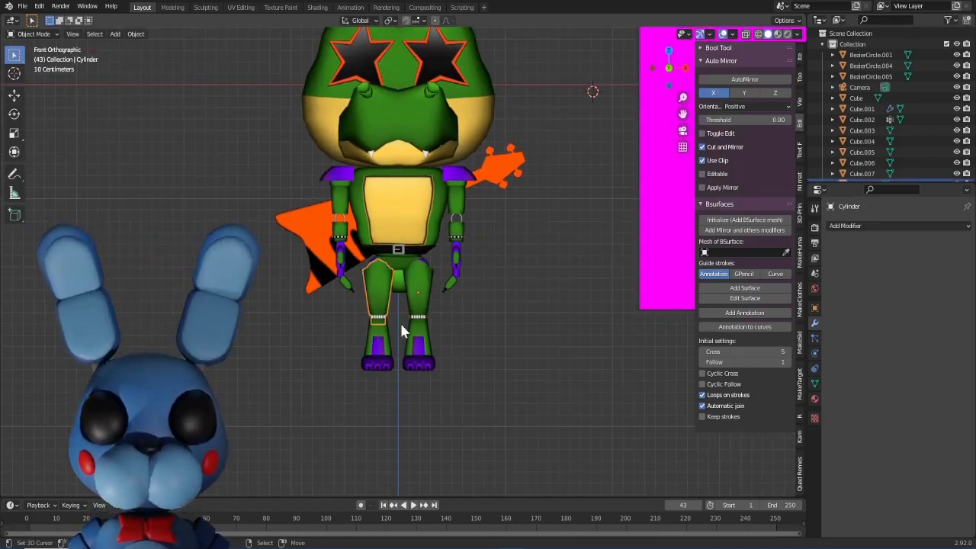
scroll(392, 335, down, 3)
scroll(381, 347, up, 1)
click(371, 356)
Select the whole alligator character with all its parts, leaving out the reference images
drag(299, 88, 495, 398)
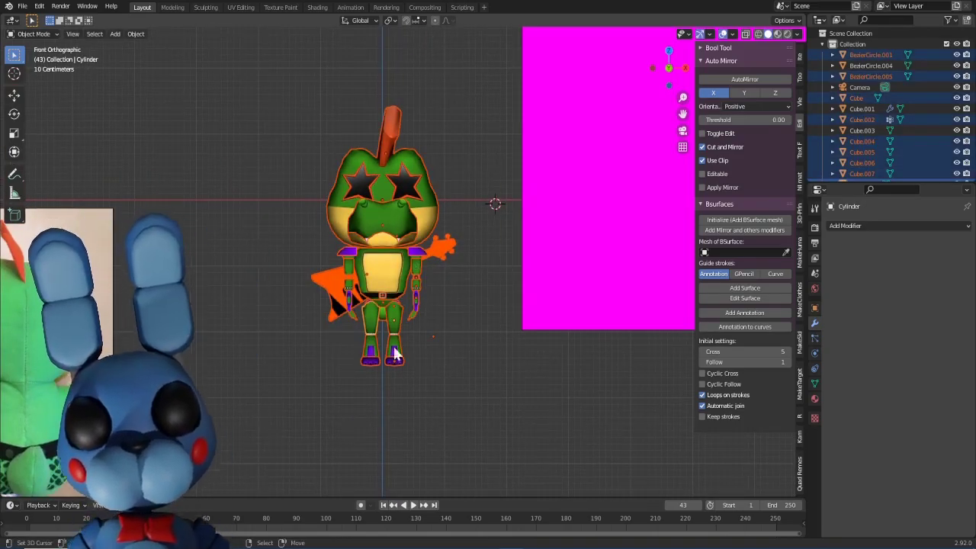
middle_drag(437, 349, 355, 380)
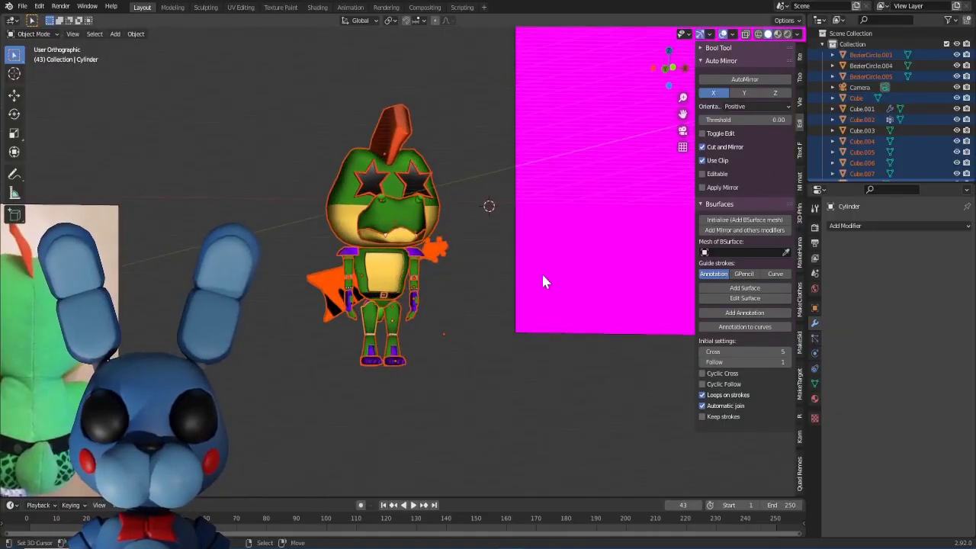
key(KP_1)
Start an FBX export of the character and name the file Chibi Monty
click(21, 6)
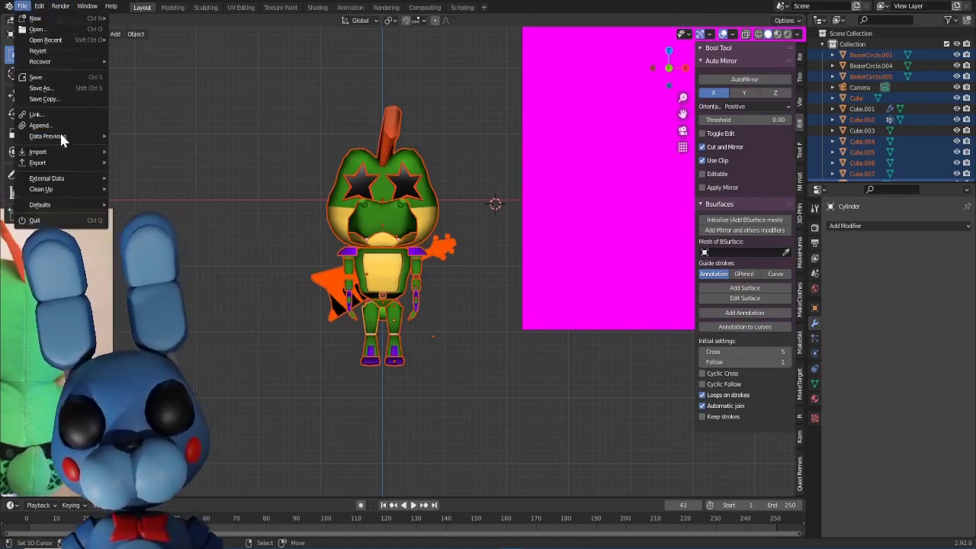
mouse_move(61, 162)
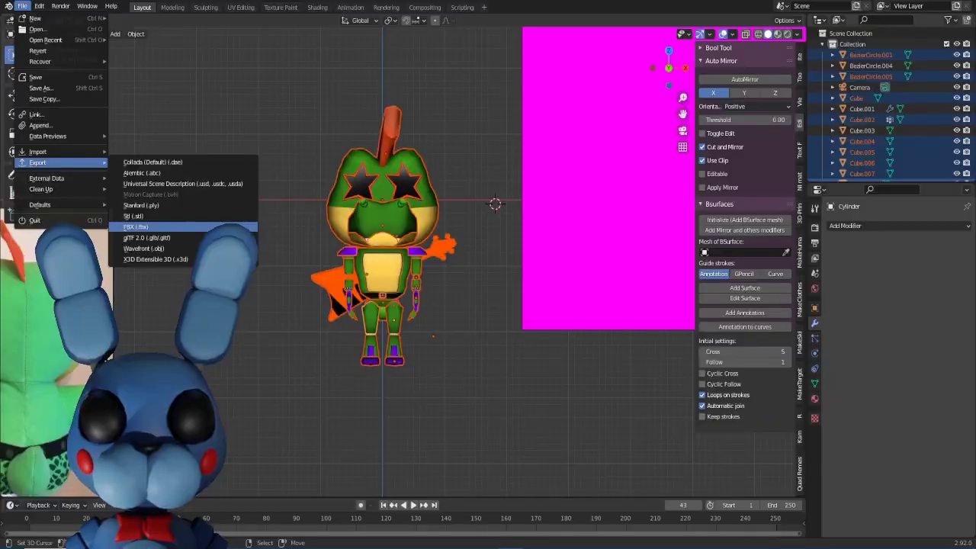
click(189, 224)
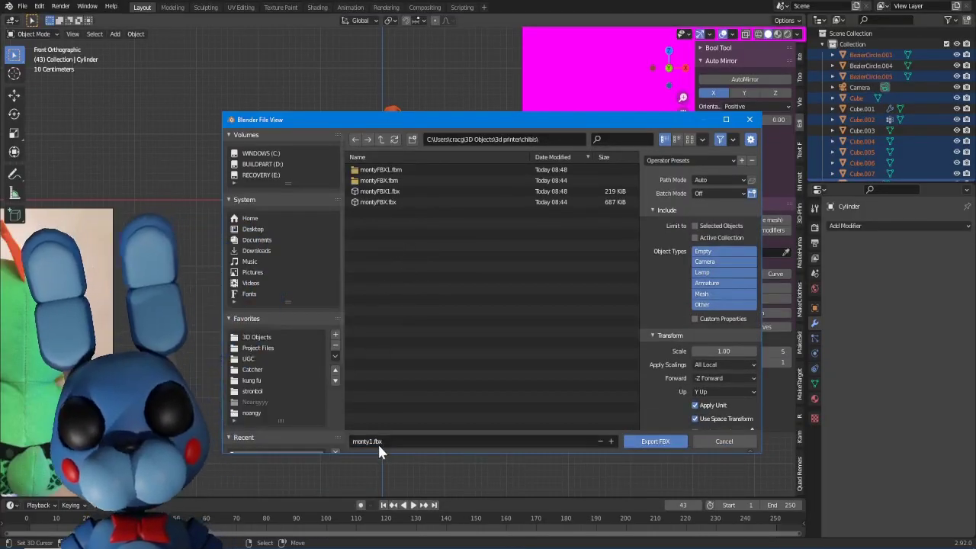
click(378, 441)
key(BackSpace)
text(monty)
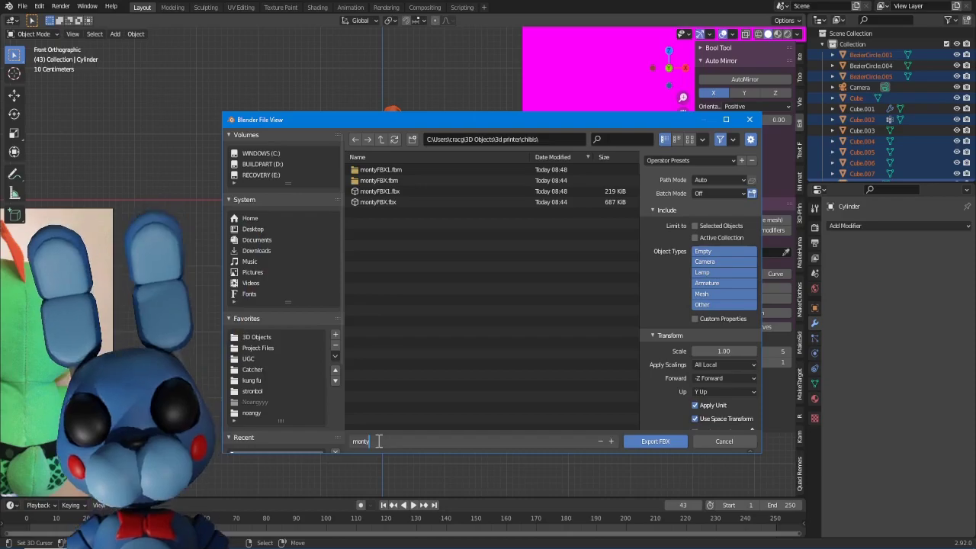
key(BackSpace)
key(BackSpace)
key(BackSpace)
key(BackSpace)
key(BackSpace)
text(chibi Monty)
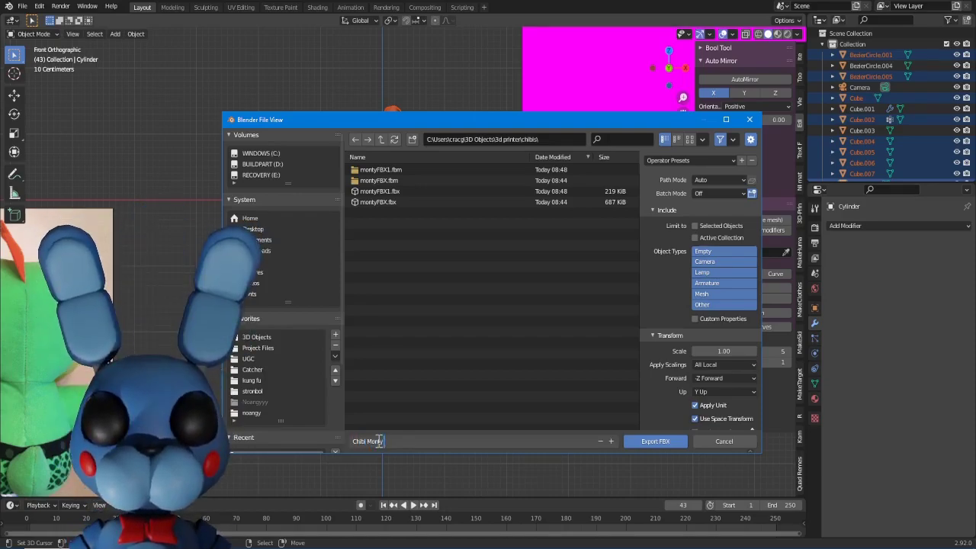
key(Return)
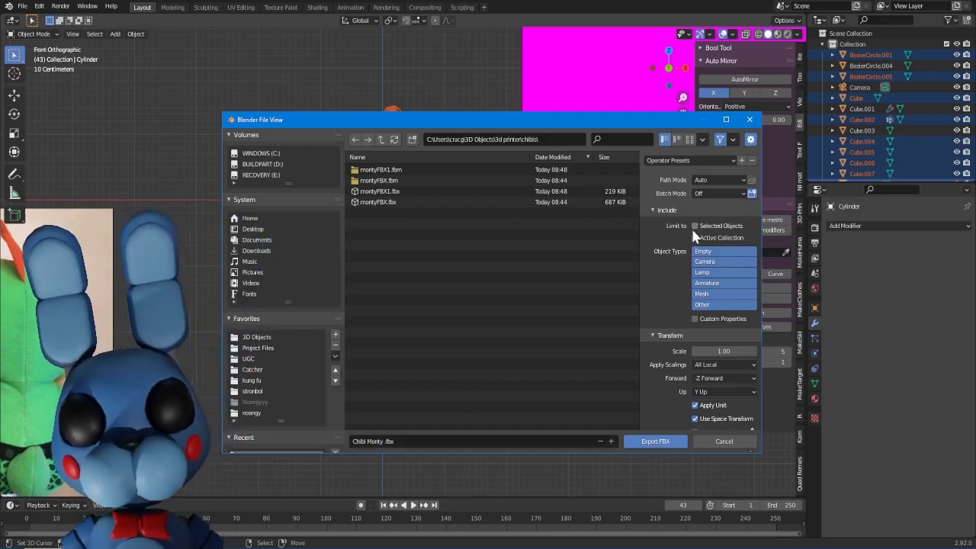
Set the export's path mode to Copy and limit it to selected objects
click(715, 180)
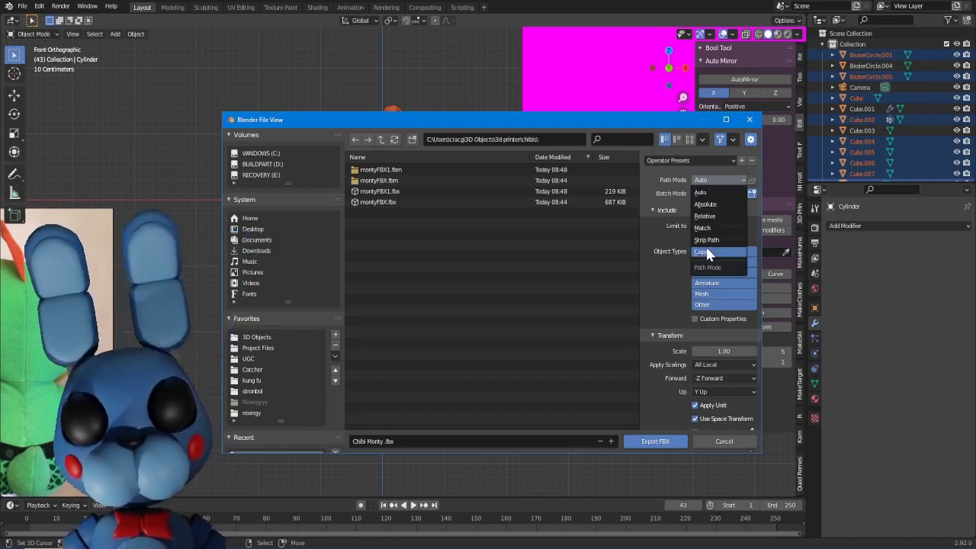
click(707, 252)
scroll(657, 379, down, 2)
scroll(657, 379, down, 1)
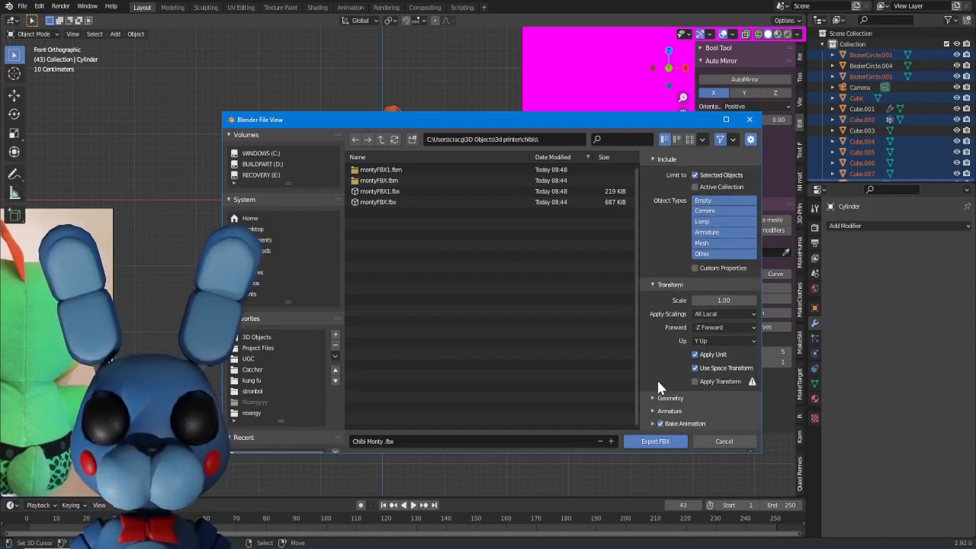
Set the export scale to 0.015 and export the FBX file
click(717, 300)
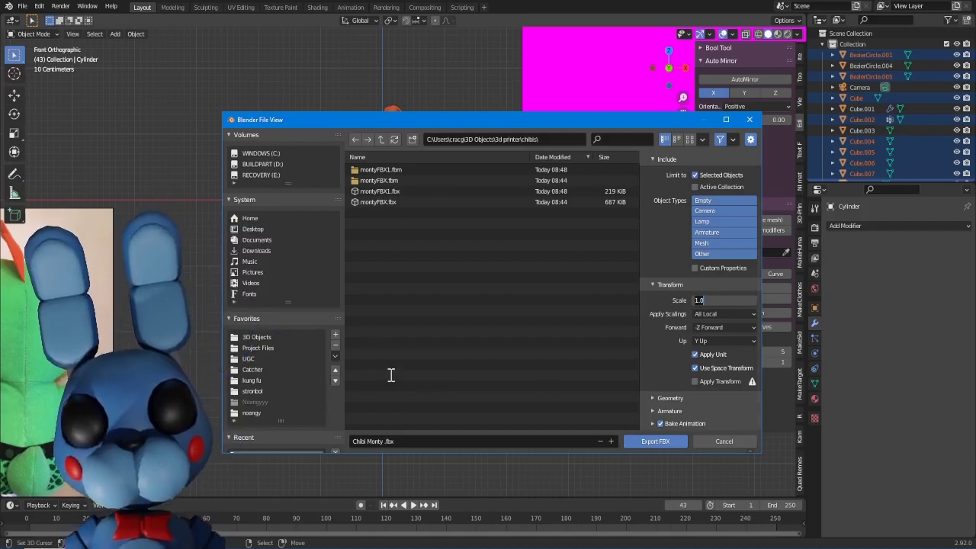
key(BackSpace)
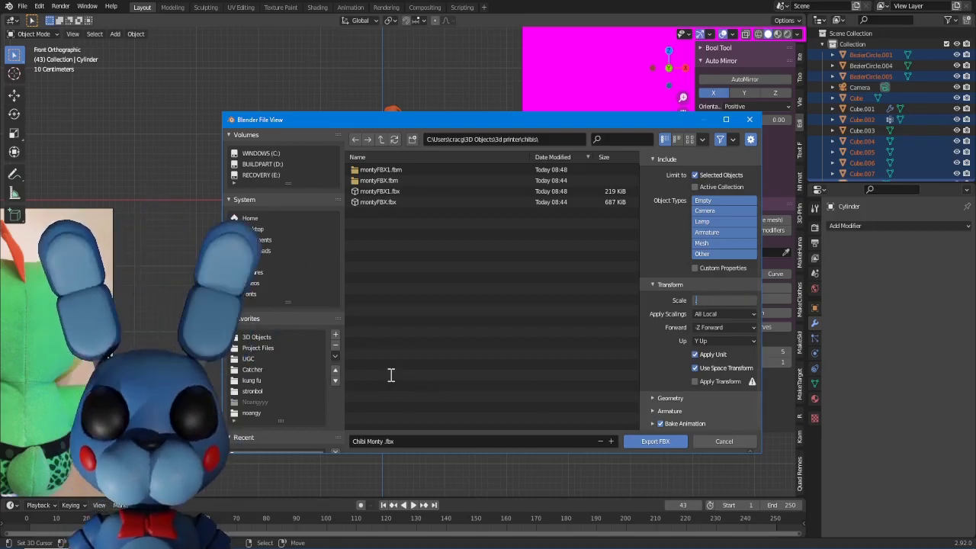
text(.015)
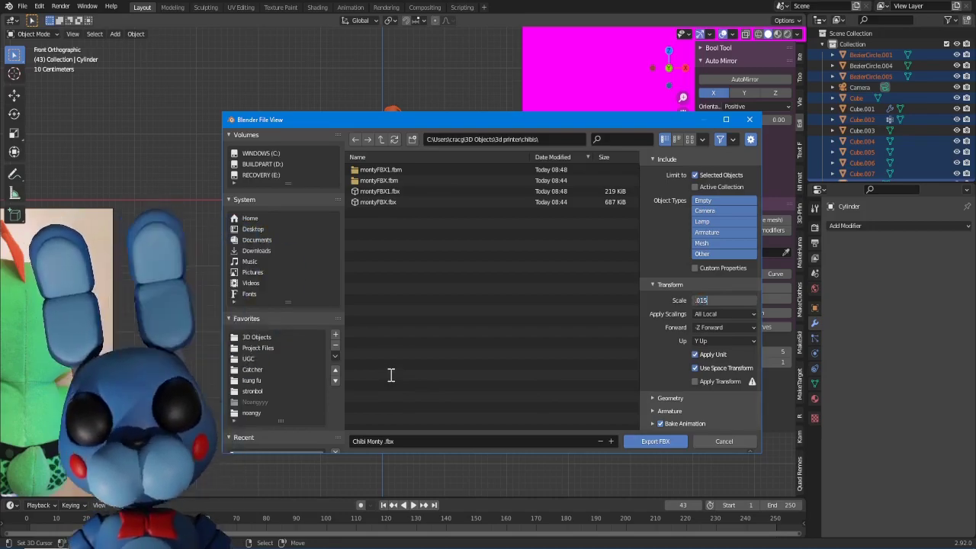
key(Return)
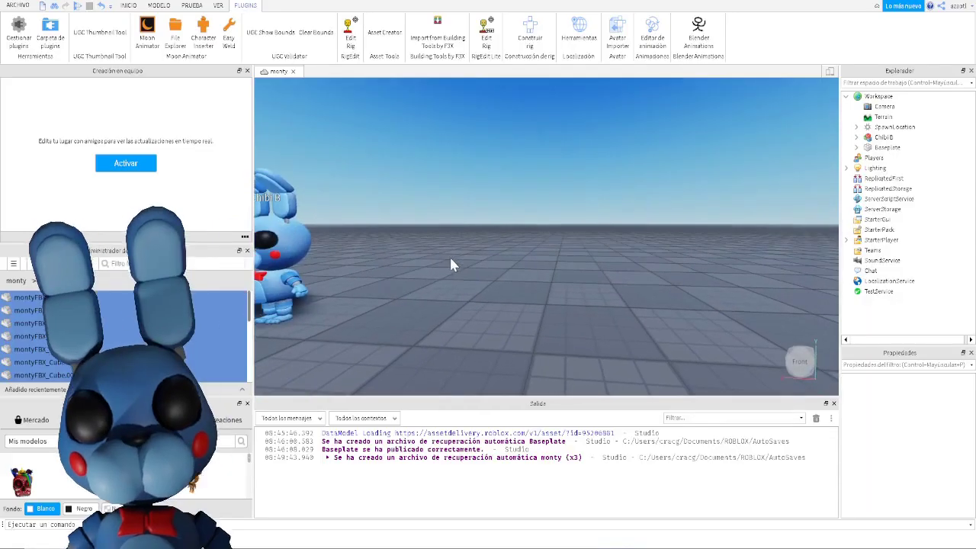
click(128, 7)
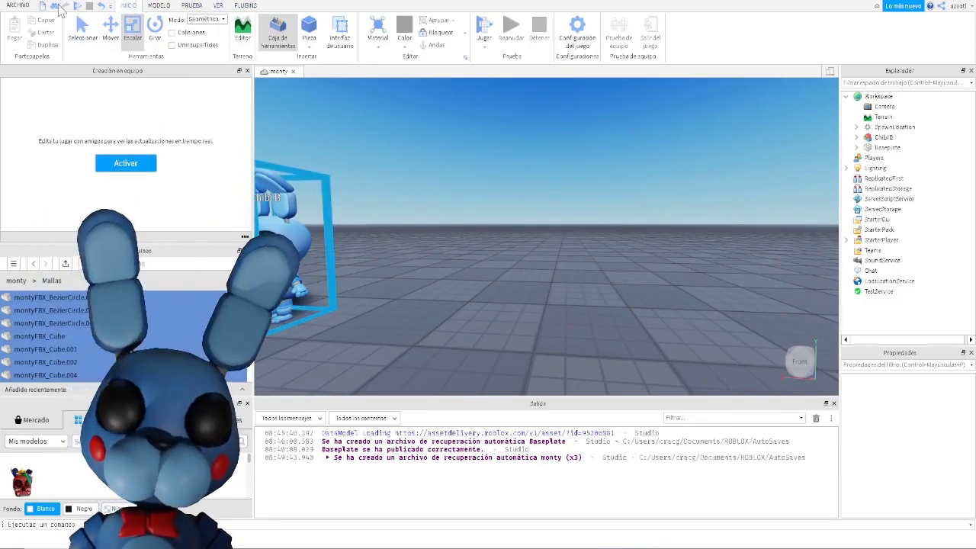
click(19, 6)
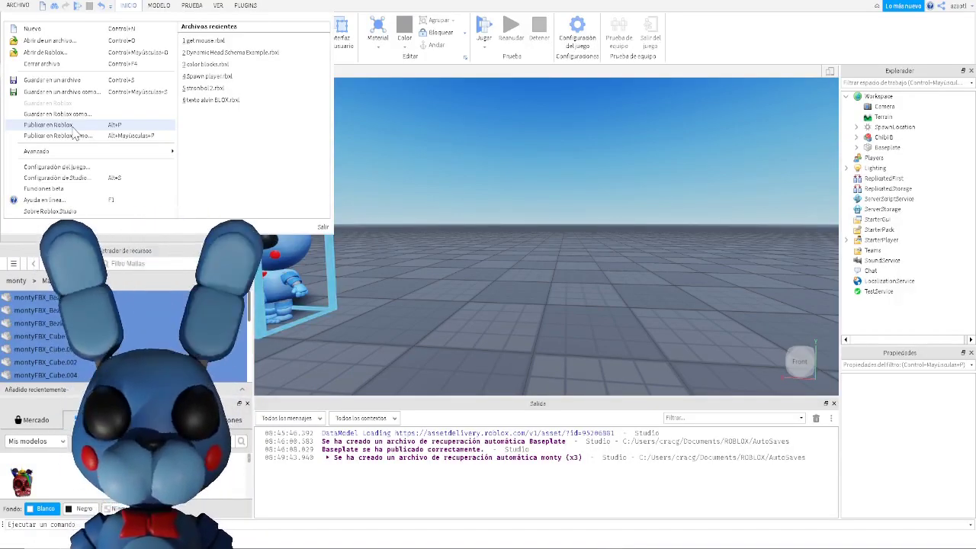
click(445, 313)
In Roblox Studio, close and reopen the Asset Manager for the monty place
click(218, 5)
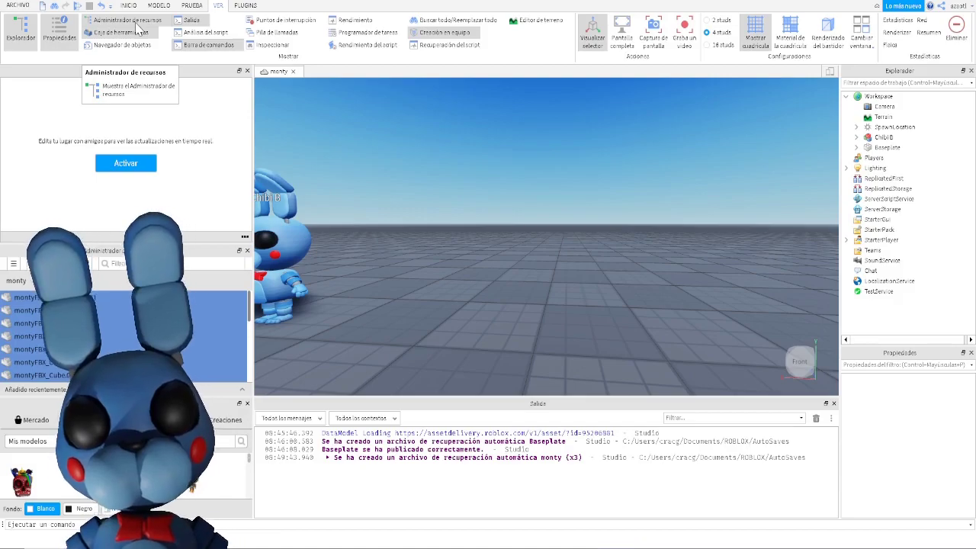
click(134, 23)
click(134, 23)
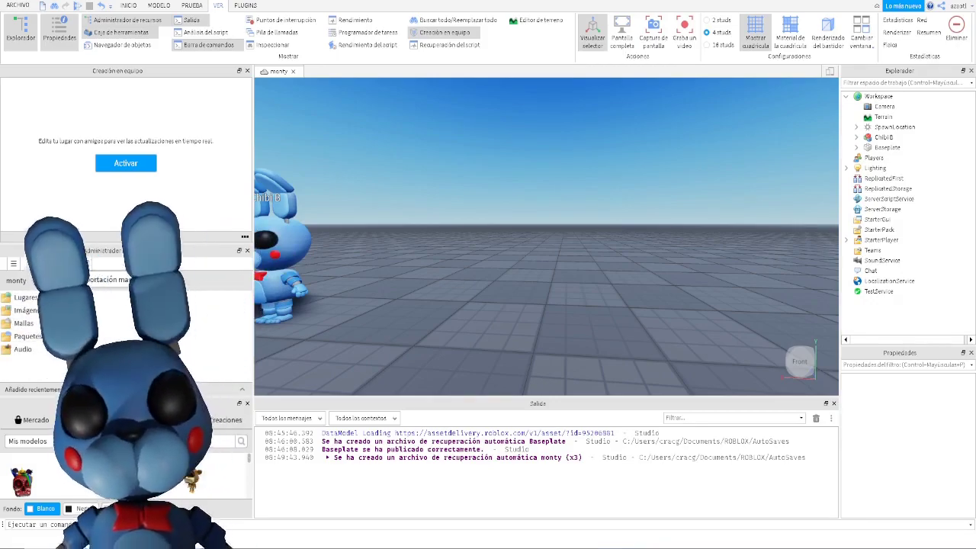
Bulk-import the Chibi Monty FBX, apply the mesh import options to all files, and close the import window once complete
click(70, 264)
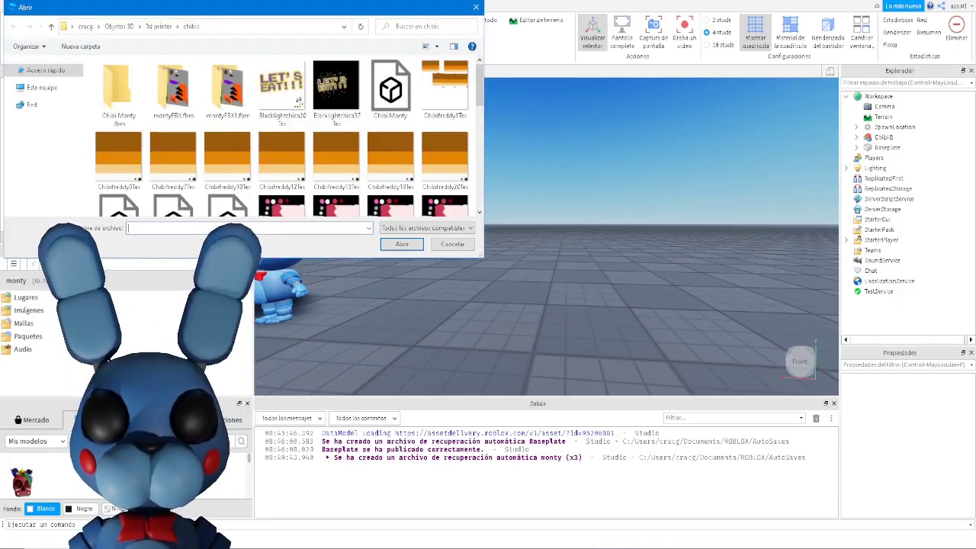
click(403, 106)
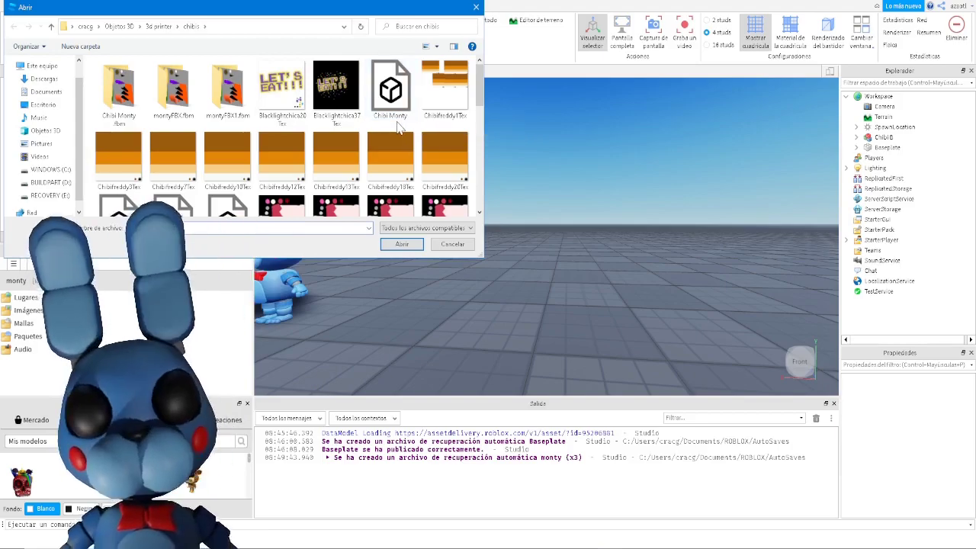
click(402, 244)
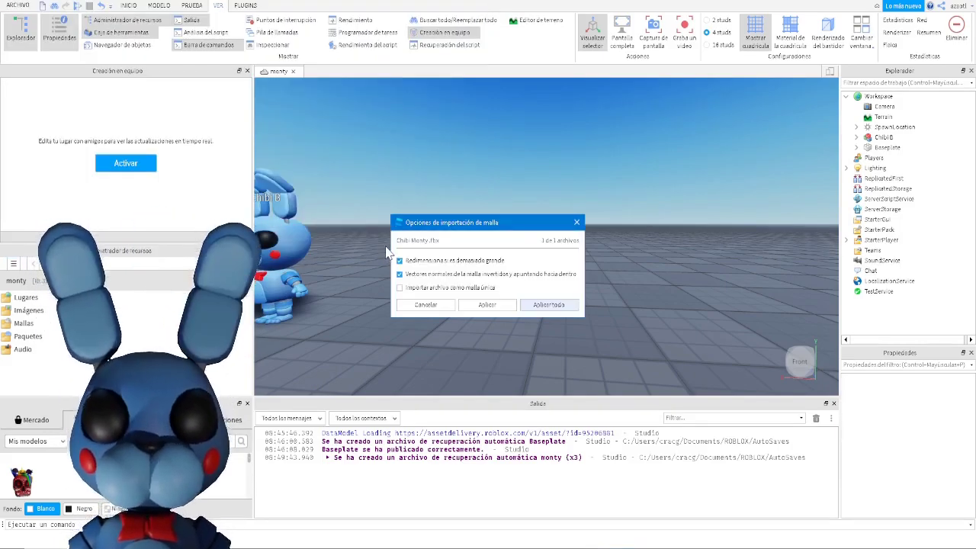
click(547, 304)
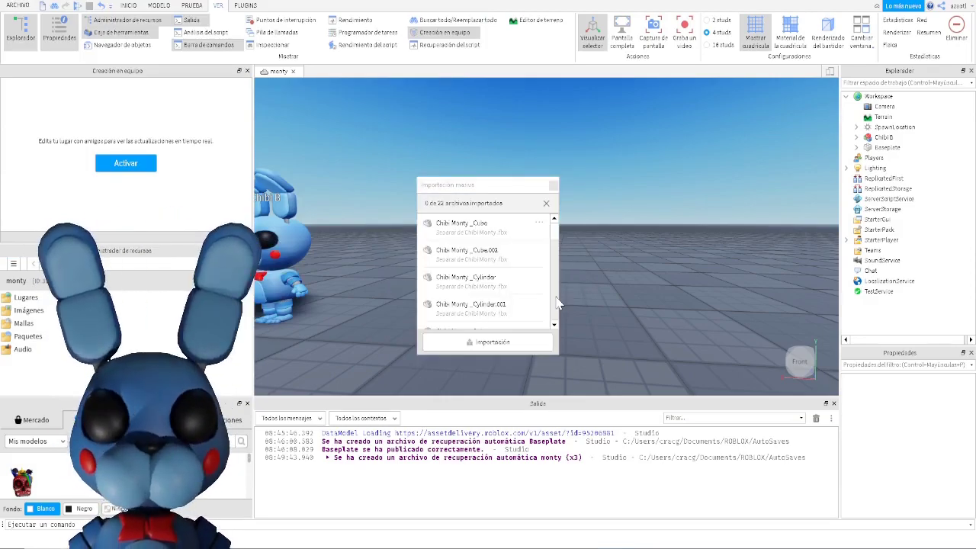
scroll(514, 275, down, 5)
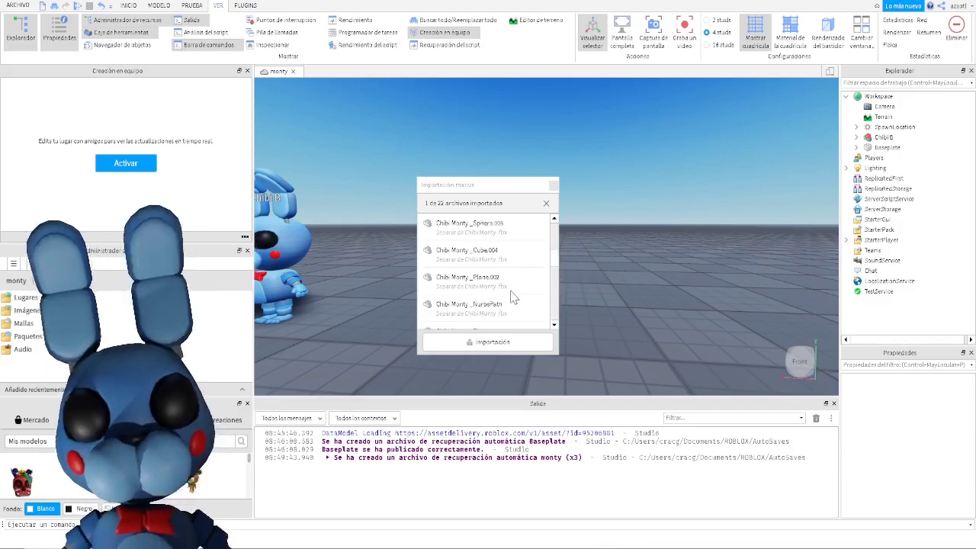
scroll(515, 298, up, 3)
scroll(514, 296, up, 2)
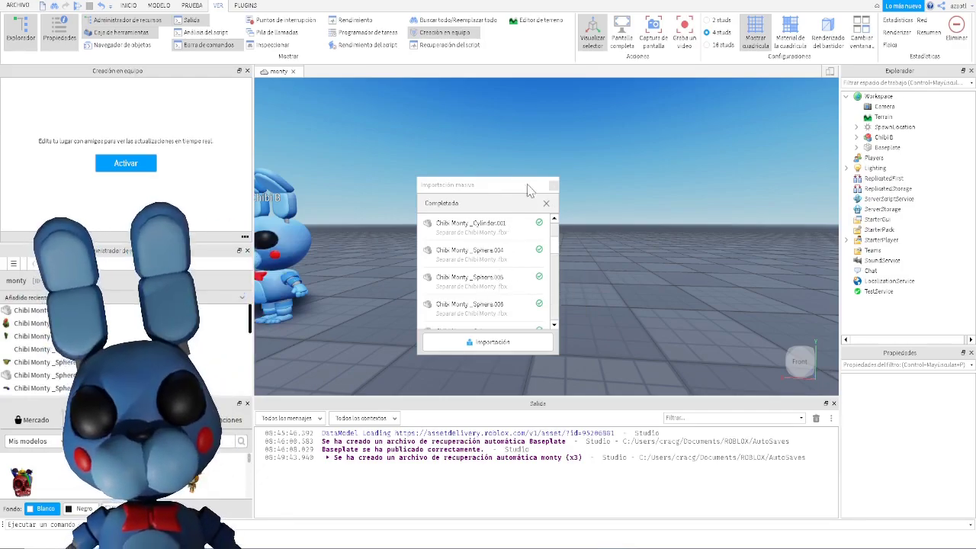
click(554, 186)
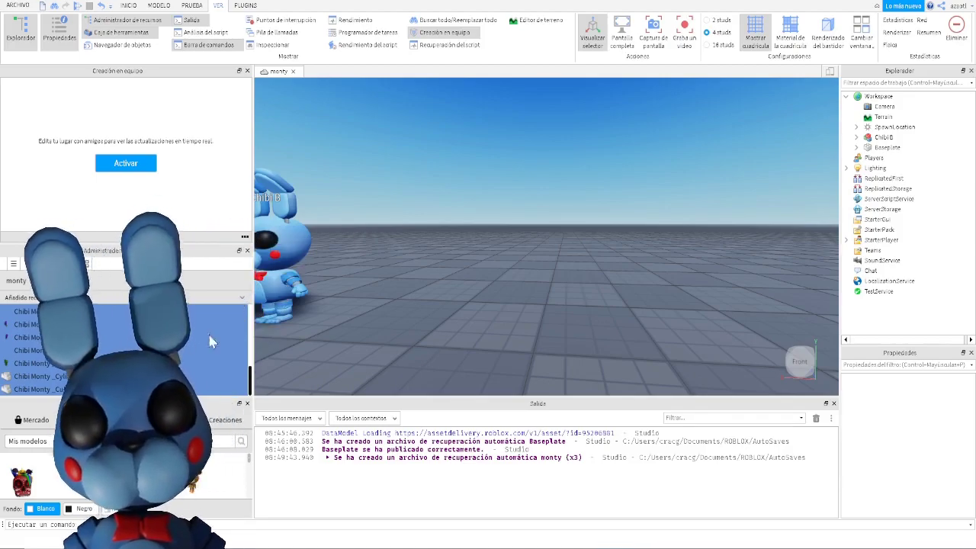
Insert all the selected Chibi Monty meshes into the workspace and group them into a model named ChibiMonty
drag(187, 344, 402, 294)
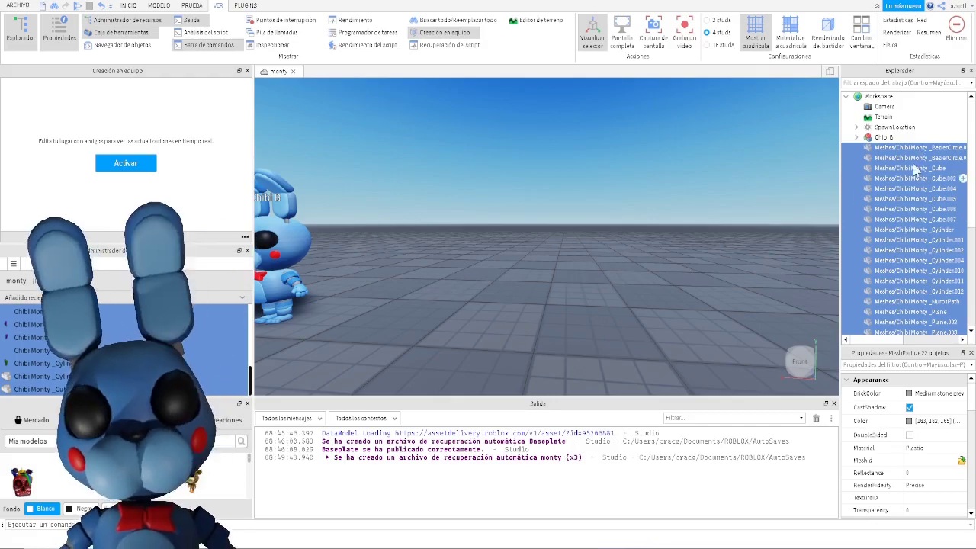
key(f)
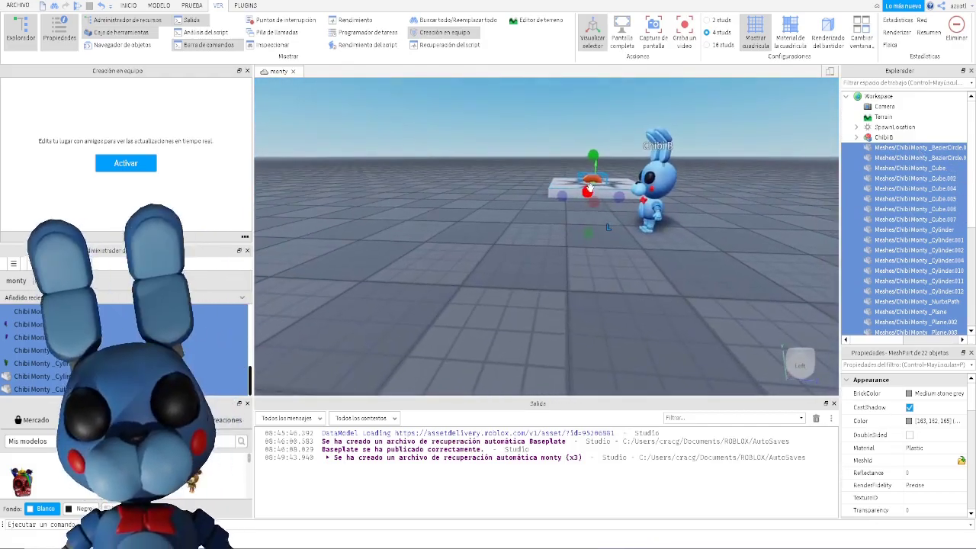
click(127, 6)
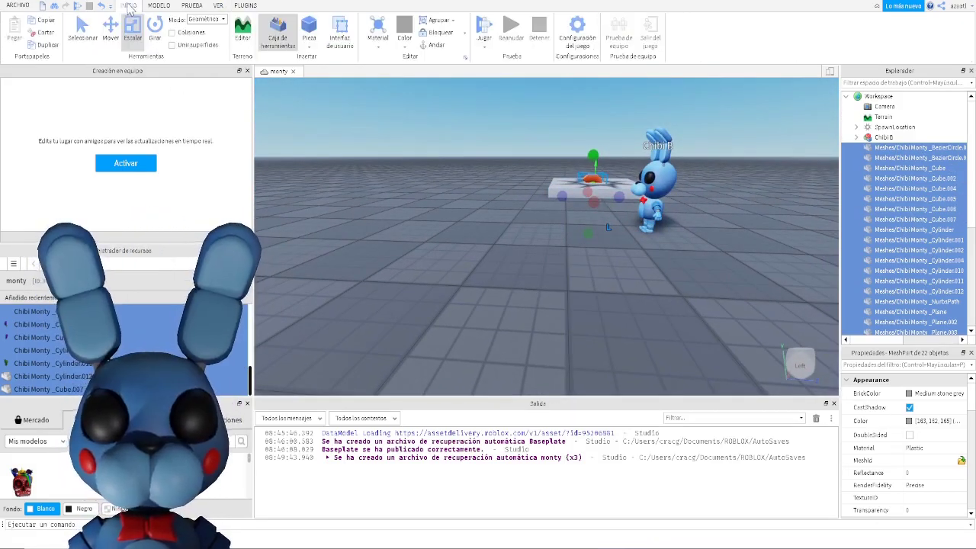
click(159, 6)
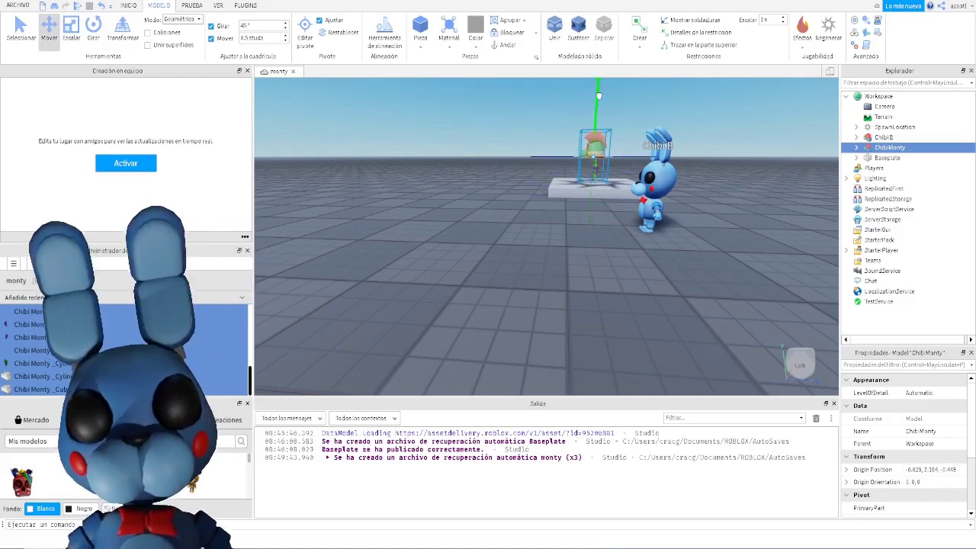
Move the ChibiMonty model next to Chibi B and lower it toward the baseplate
right_drag(576, 215, 579, 213)
drag(616, 174, 717, 192)
scroll(709, 237, up, 8)
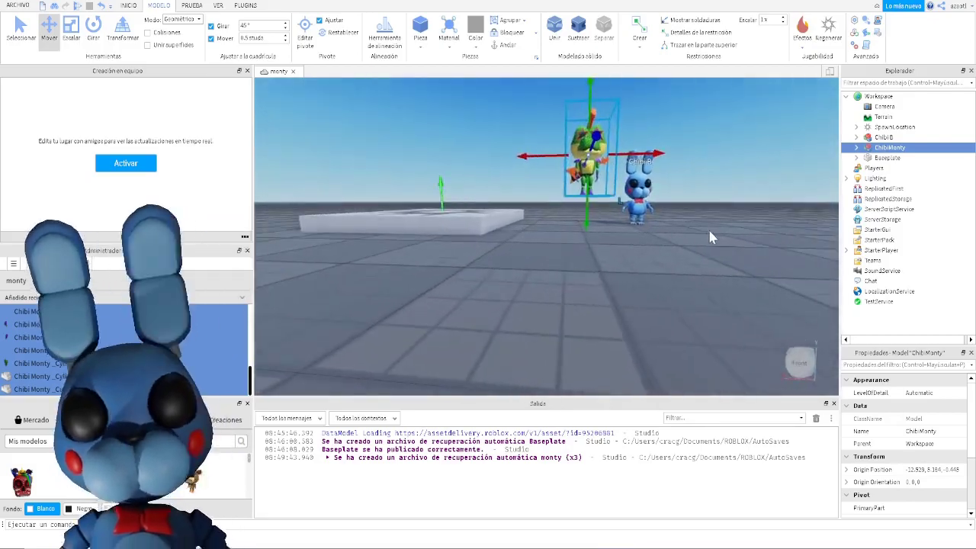
scroll(708, 236, up, 2)
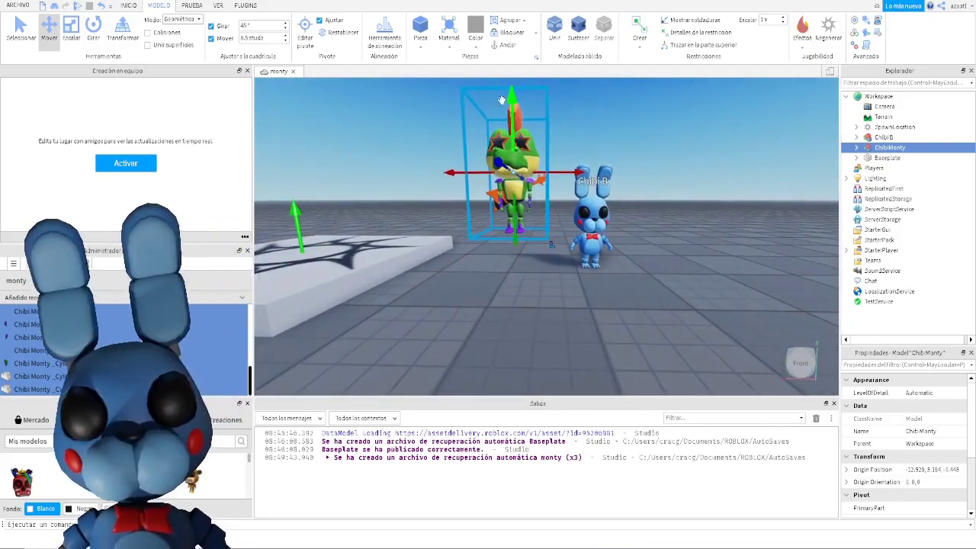
drag(511, 101, 517, 144)
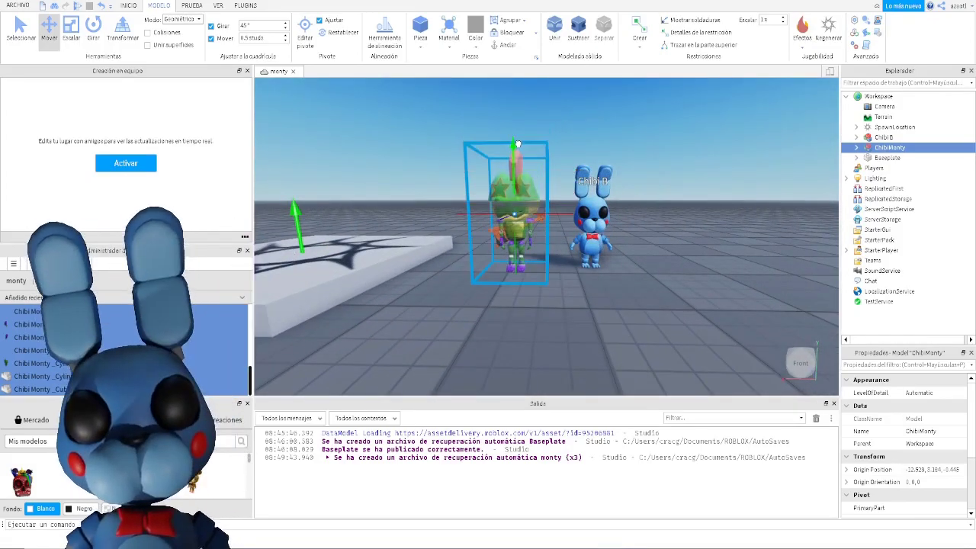
Enable collisions, disable move snapping, and set ChibiMonty's feet down on the baseplate beside Chibi B
scroll(581, 237, up, 10)
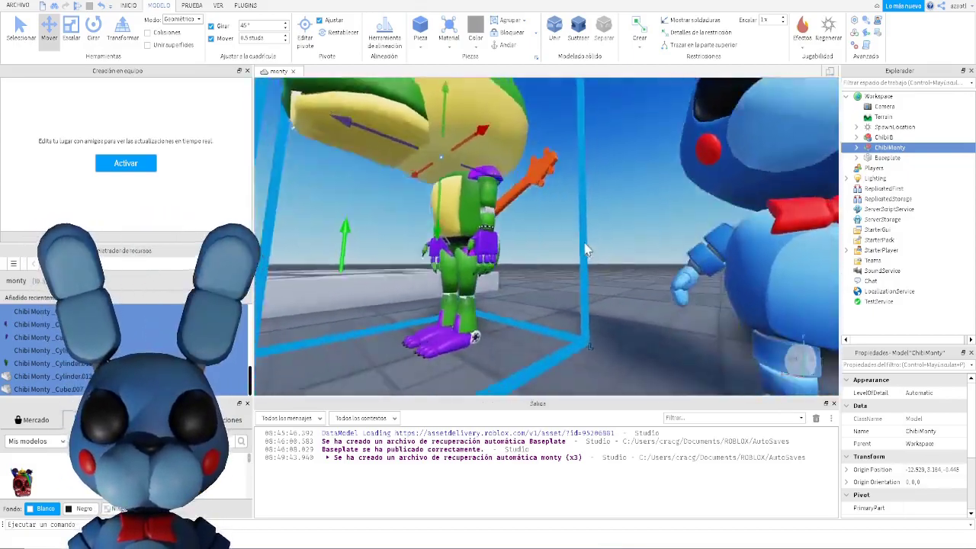
right_drag(586, 244, 585, 242)
scroll(585, 242, down, 5)
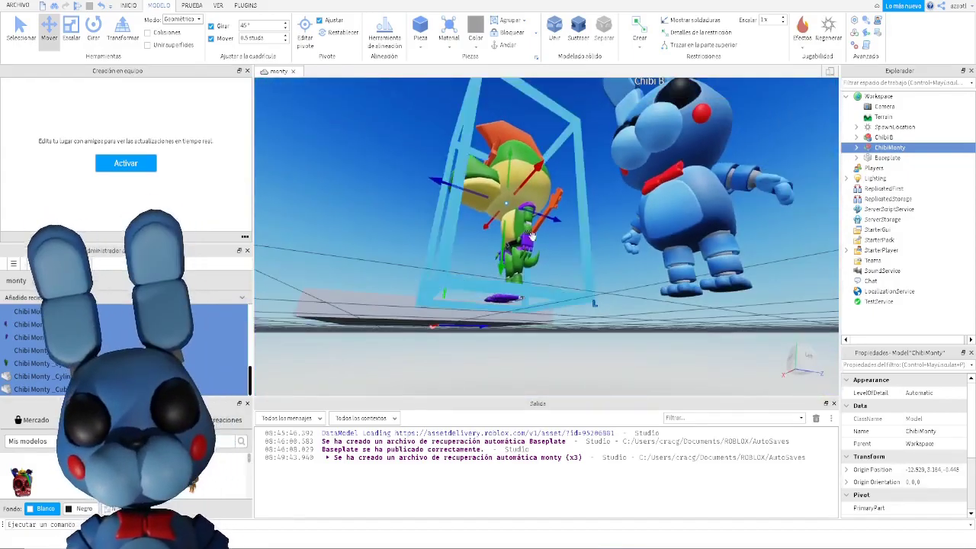
right_drag(534, 286, 530, 290)
scroll(529, 290, down, 5)
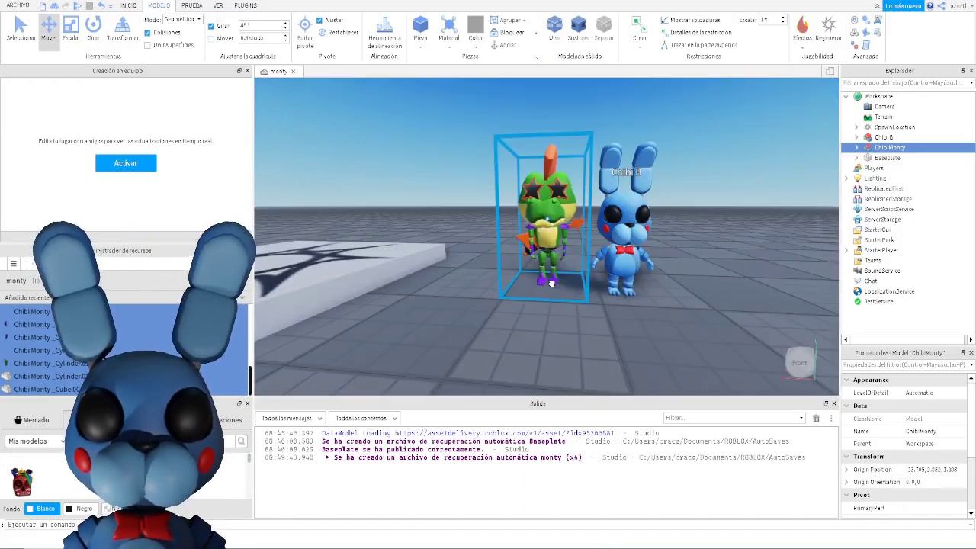
scroll(613, 291, up, 5)
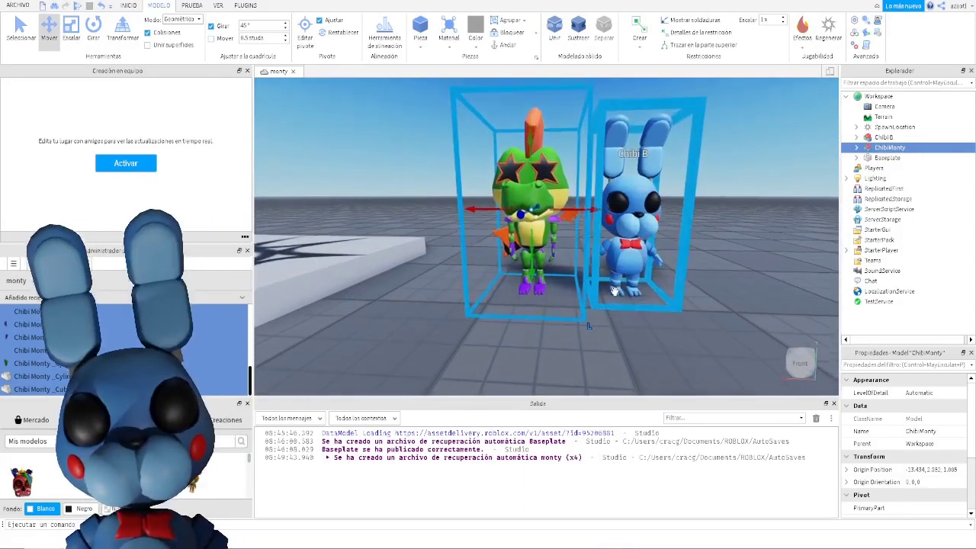
scroll(613, 291, down, 5)
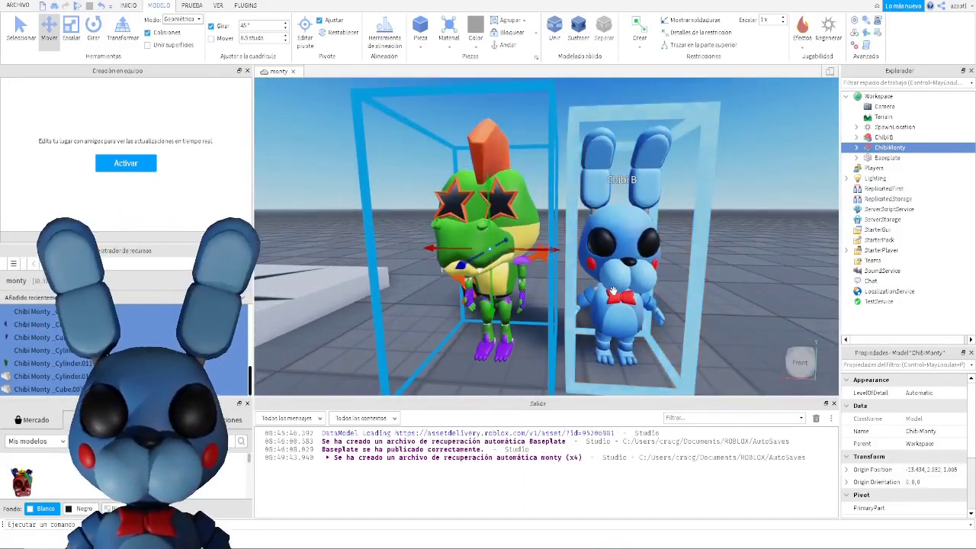
Move Chibi B away from ChibiMonty and reselect the ChibiMonty model
right_drag(612, 290, 612, 288)
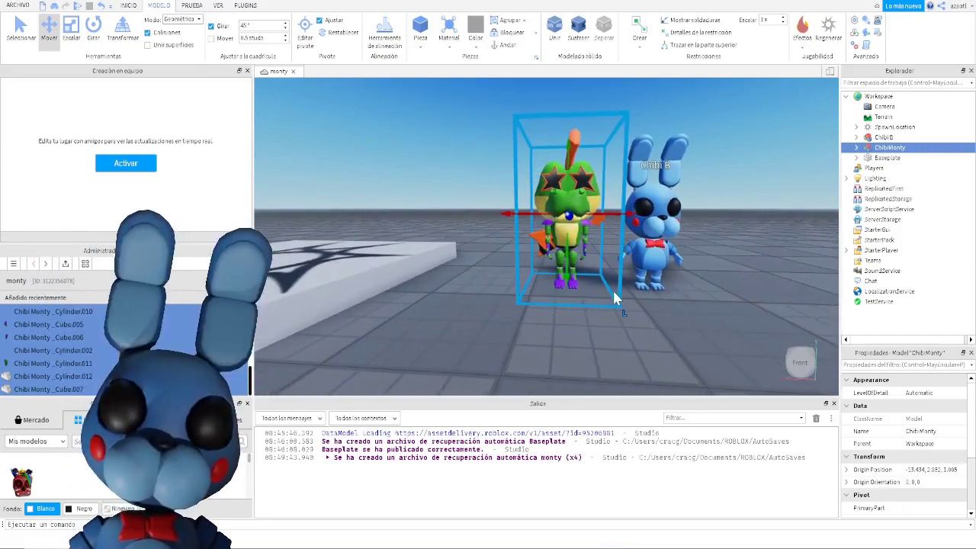
scroll(613, 288, up, 3)
scroll(613, 289, down, 3)
click(649, 278)
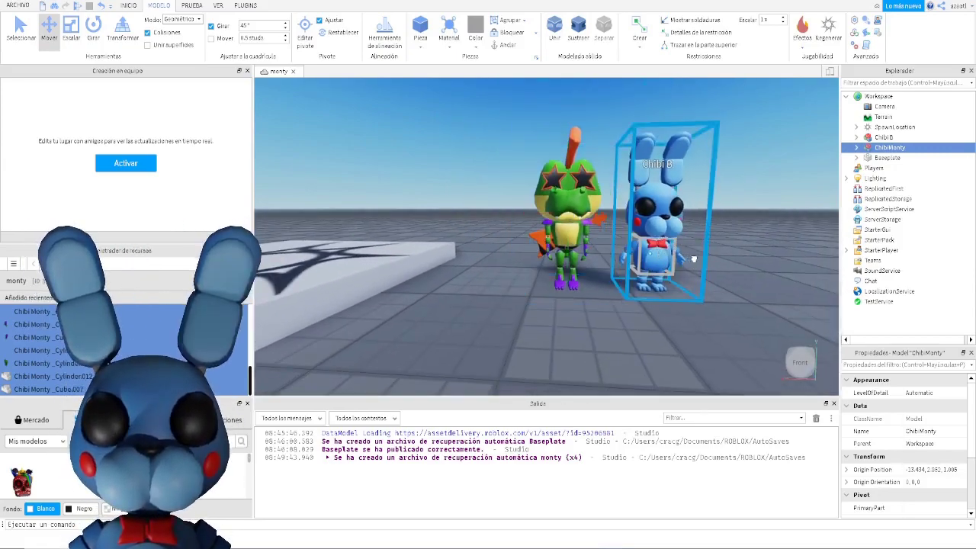
drag(649, 278, 764, 260)
click(568, 257)
scroll(598, 270, up, 3)
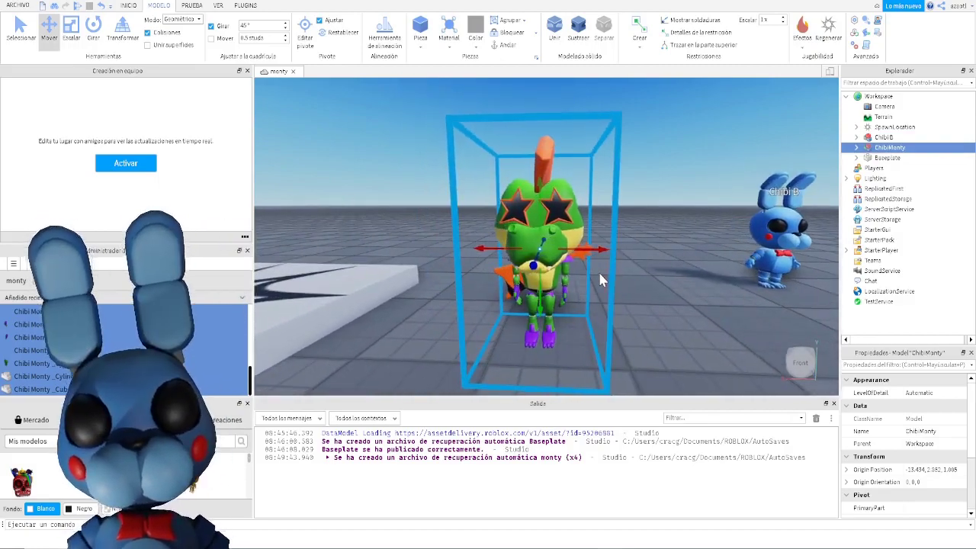
Close the Output and Team Create windows and narrow the Asset Manager and Toolbox dock to enlarge the viewport
click(833, 405)
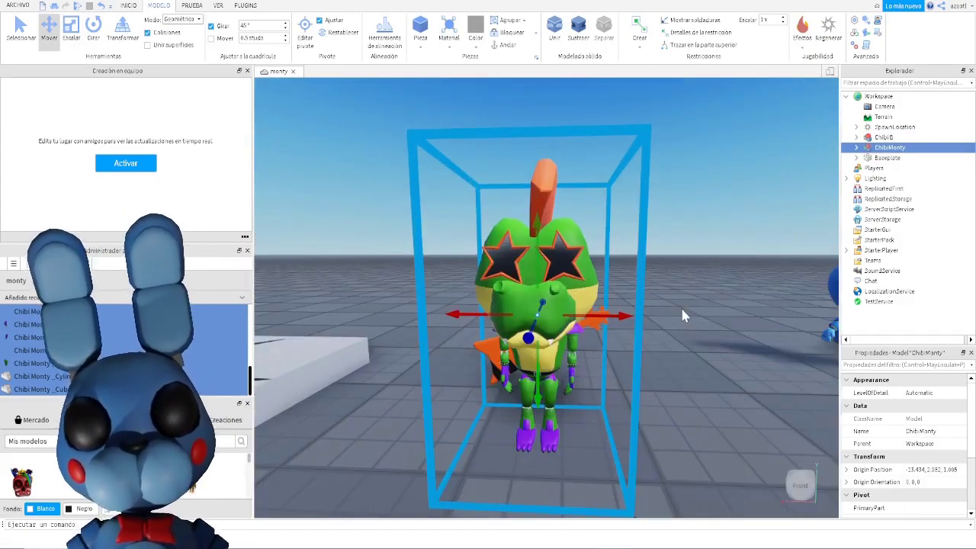
scroll(682, 311, up, 3)
scroll(681, 313, up, 1)
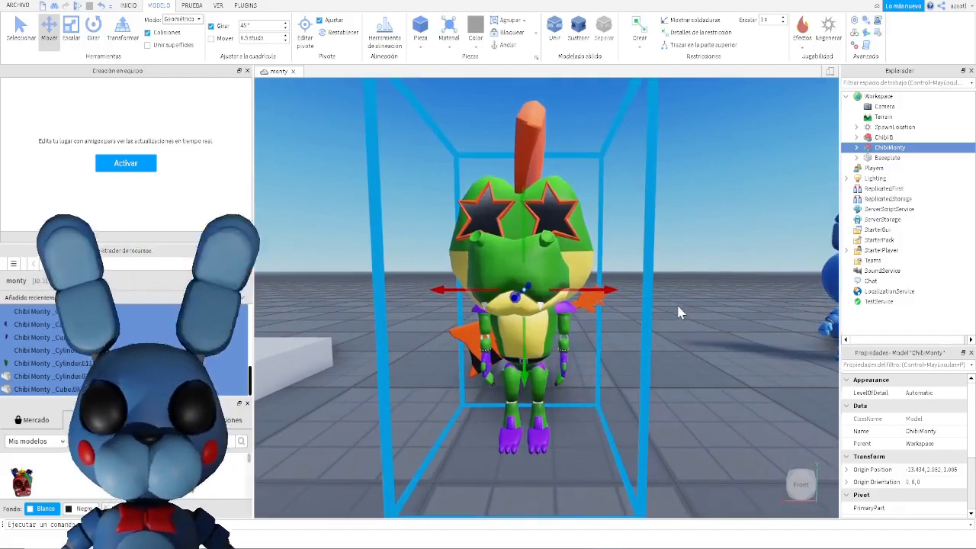
click(255, 117)
drag(254, 117, 74, 146)
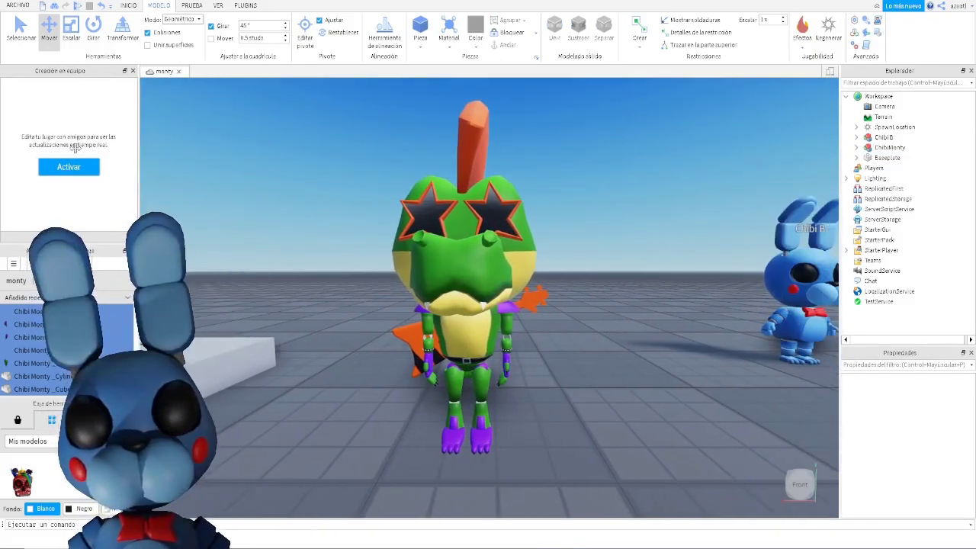
click(133, 71)
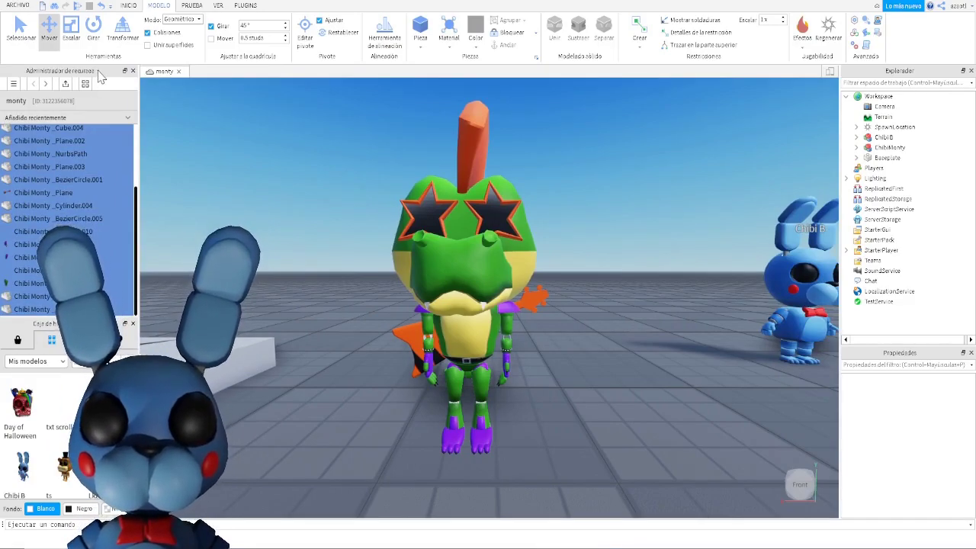
Dock the Asset Manager and Toolbox together with the Explorer, bring the Explorer forward and widen the shared dock
drag(99, 76, 866, 237)
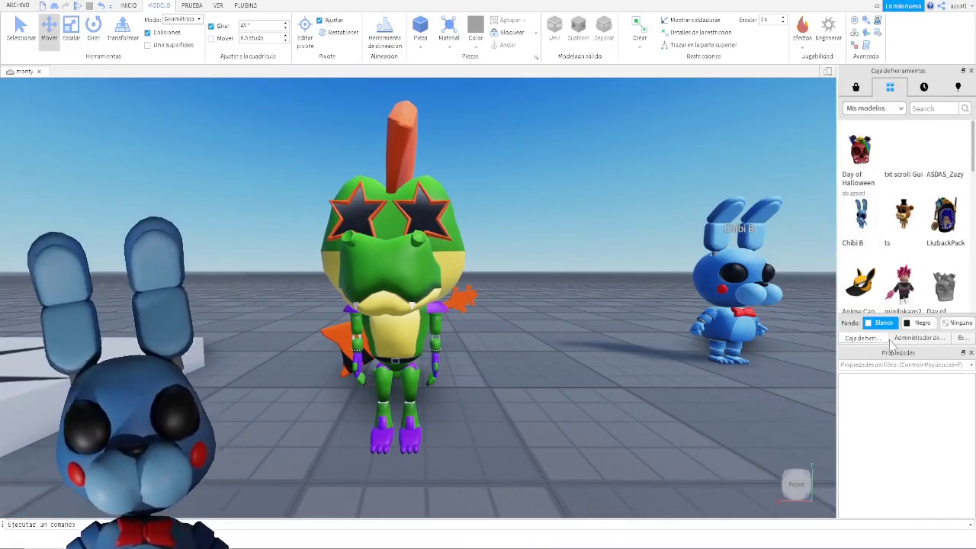
click(918, 338)
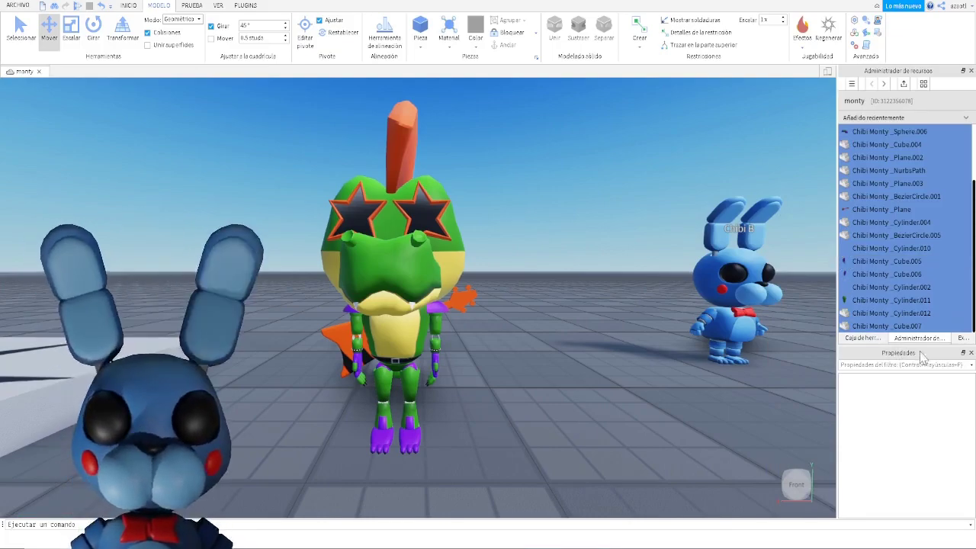
click(962, 338)
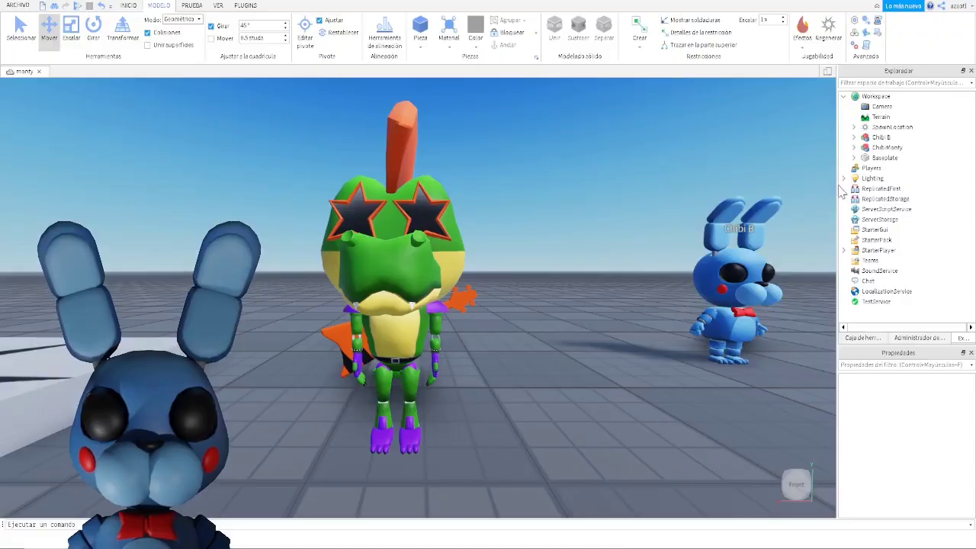
drag(837, 191, 722, 190)
Expand the ChibiMonty model and select and focus on its BezierCircle.001 mesh
click(737, 147)
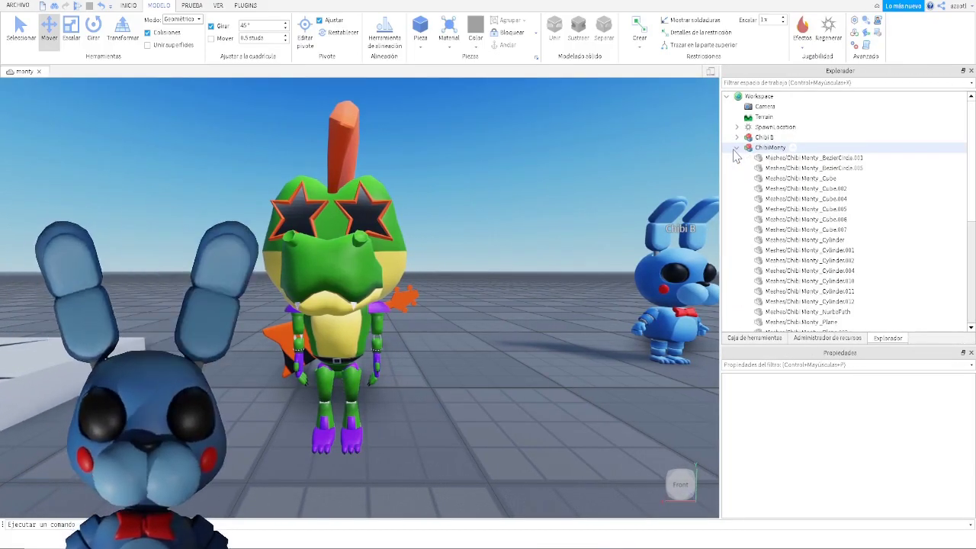
click(793, 157)
key(f)
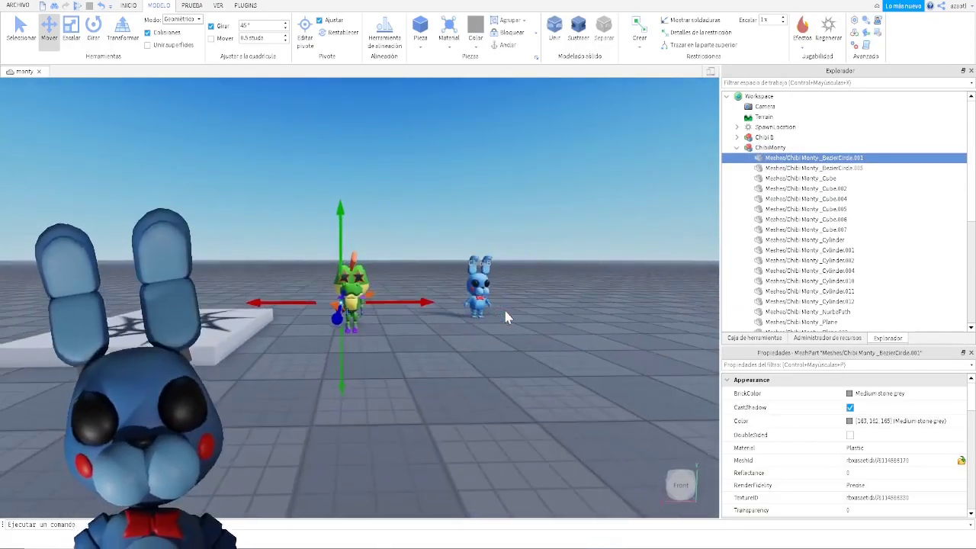
scroll(505, 312, down, 5)
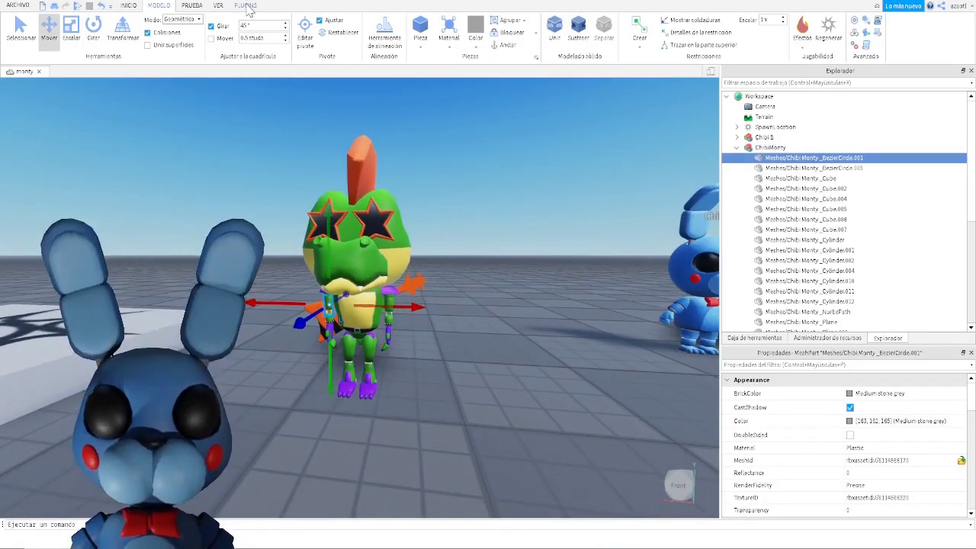
Insert an R15 block rig at the ChibiMonty model with the Rig Builder
click(245, 6)
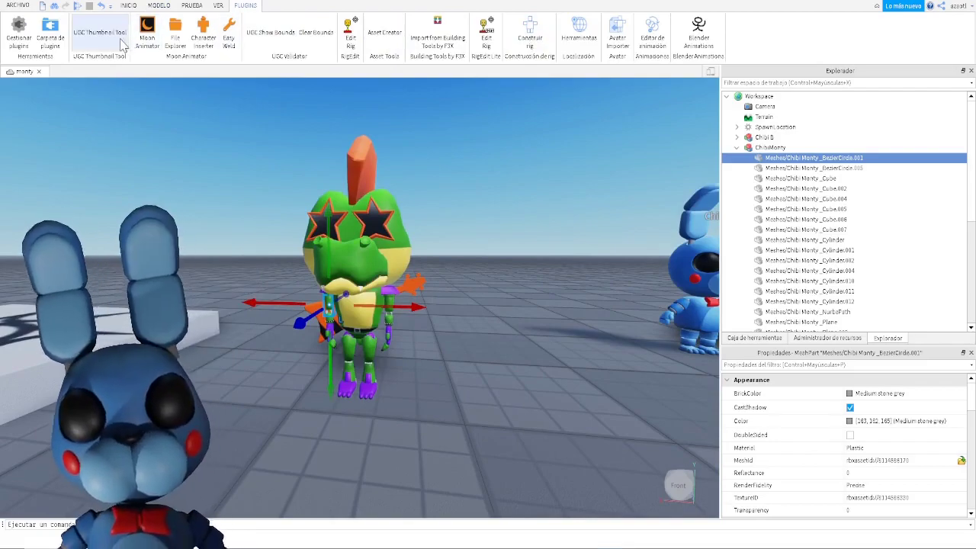
click(538, 32)
scroll(534, 244, down, 3)
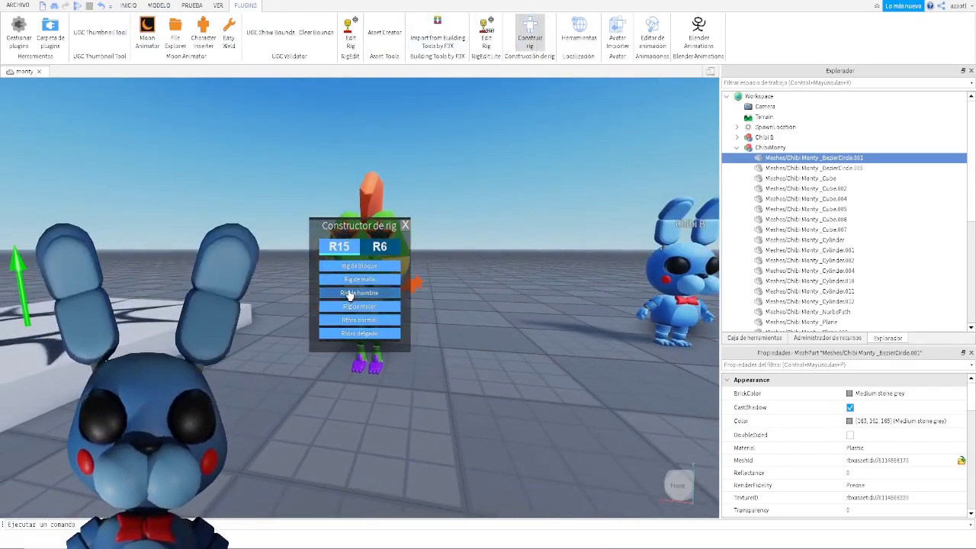
click(344, 267)
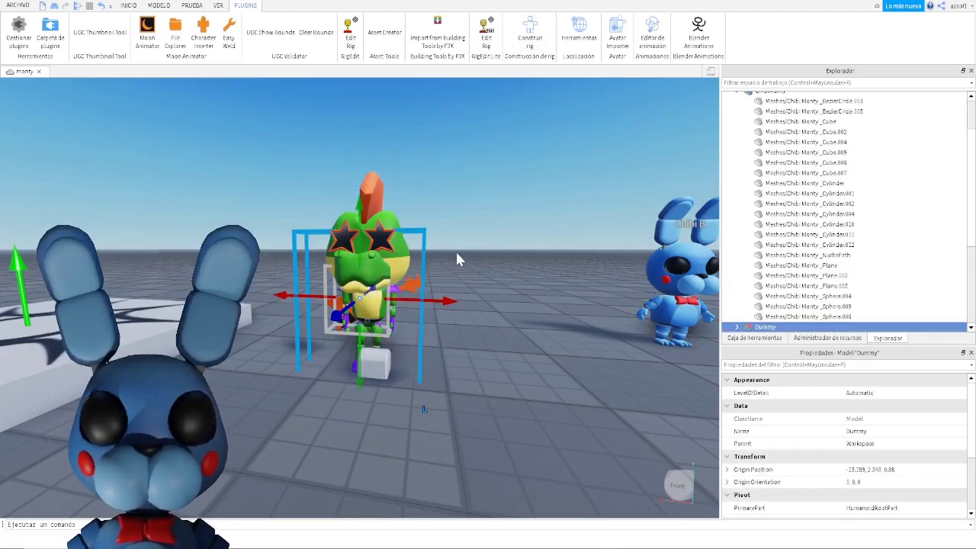
Move the Dummy rig clear of ChibiMonty, beside it, and expand the Dummy in the Explorer to review its R15 part names
drag(378, 327, 562, 301)
scroll(779, 298, down, 1)
click(737, 299)
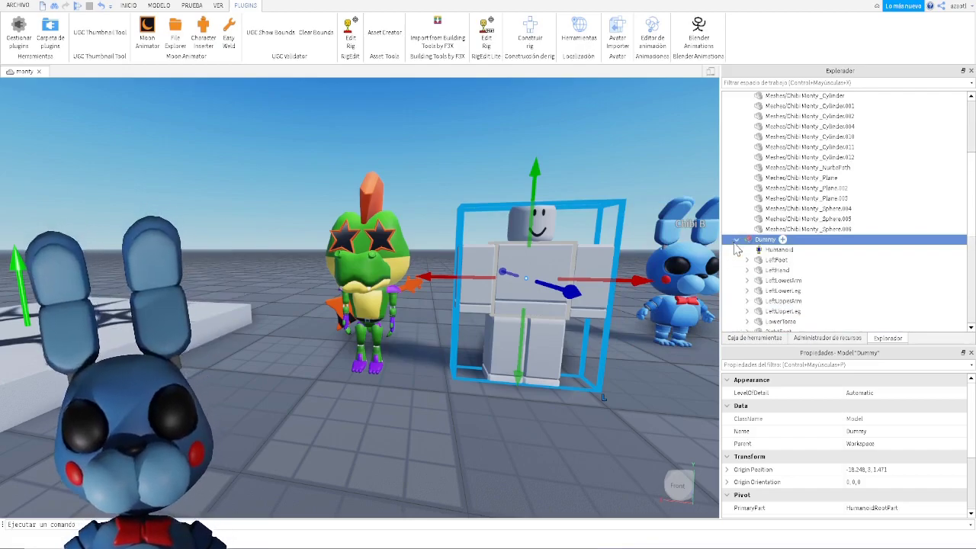
scroll(787, 298, down, 3)
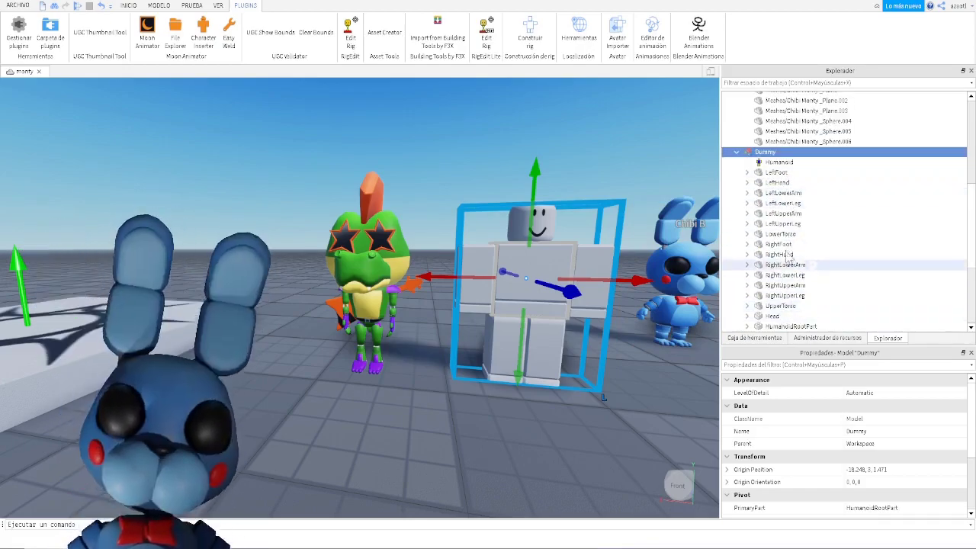
scroll(797, 282, down, 3)
scroll(797, 281, up, 3)
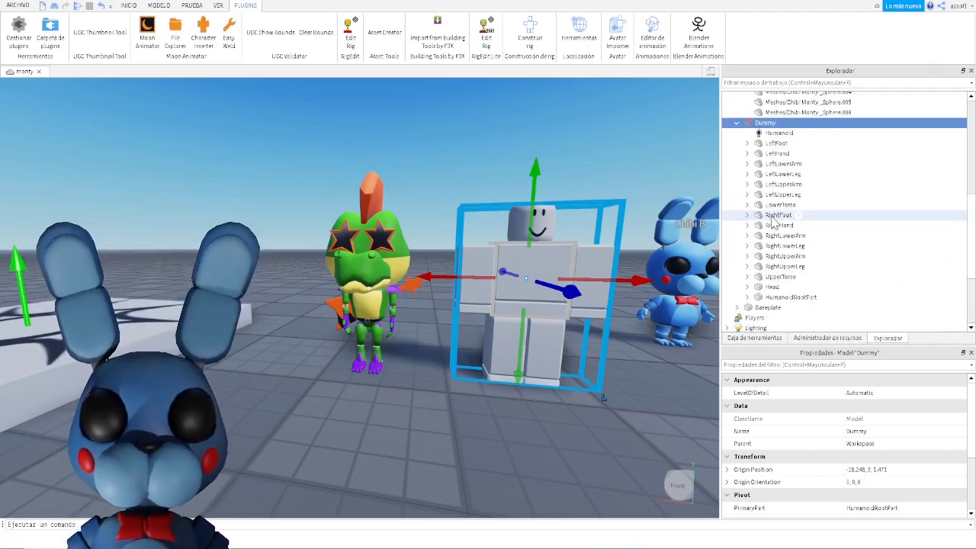
Go through the ChibiMonty meshes one by one, from BezierCircle.001 to Cube.007, to identify which body part each one is
scroll(411, 385, up, 6)
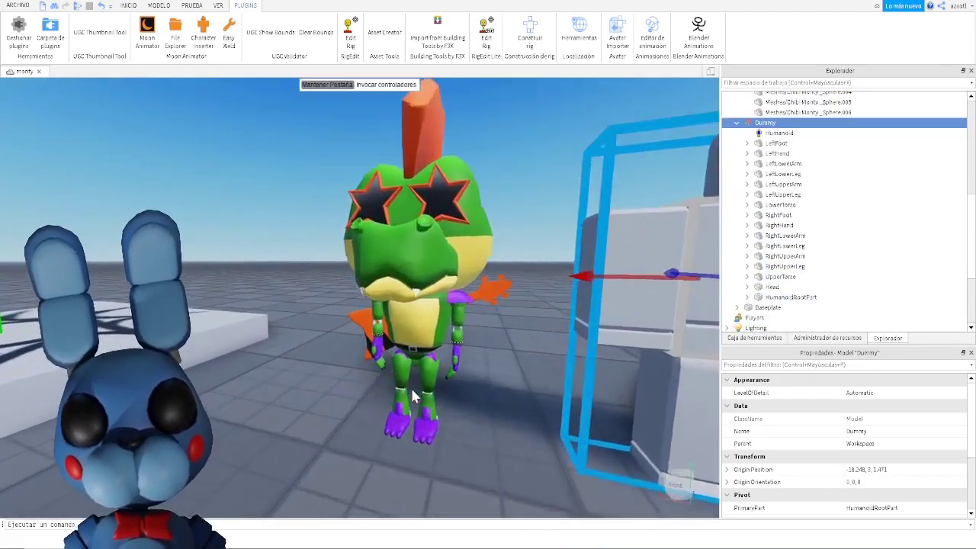
scroll(411, 386, down, 6)
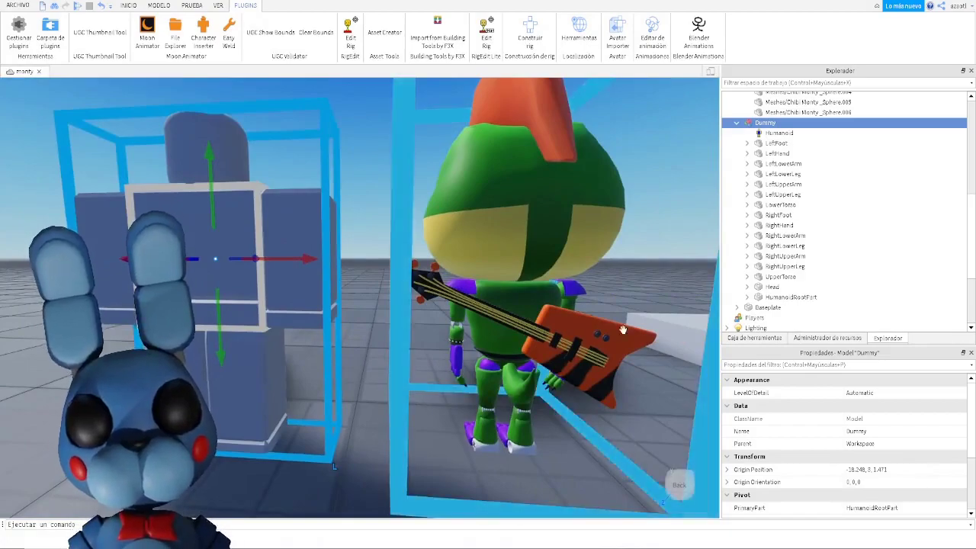
right_drag(472, 427, 492, 408)
key(f)
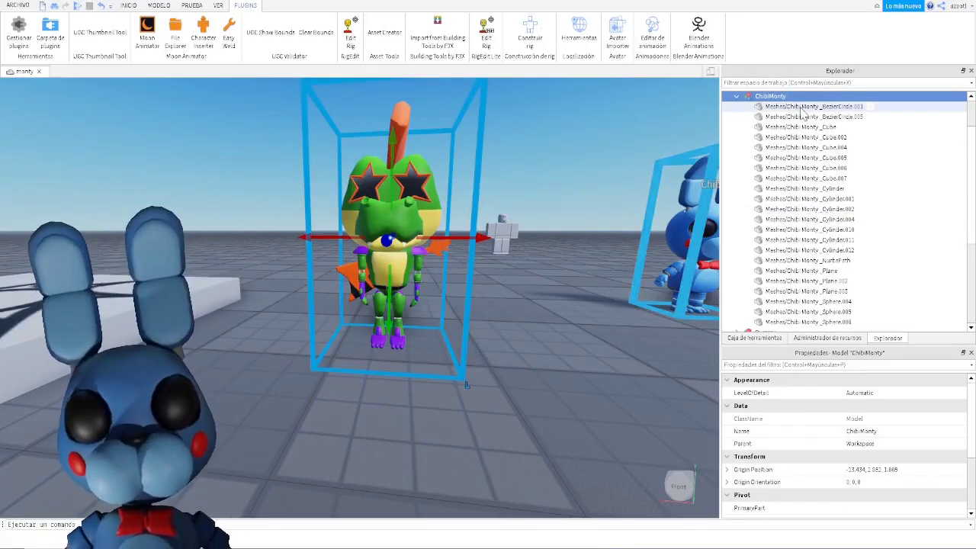
click(801, 107)
click(801, 117)
click(801, 126)
click(798, 148)
click(797, 158)
click(791, 179)
Open the name of the BezierCircle.001 mesh for editing and examine where that mesh sits on the character's arm
click(787, 108)
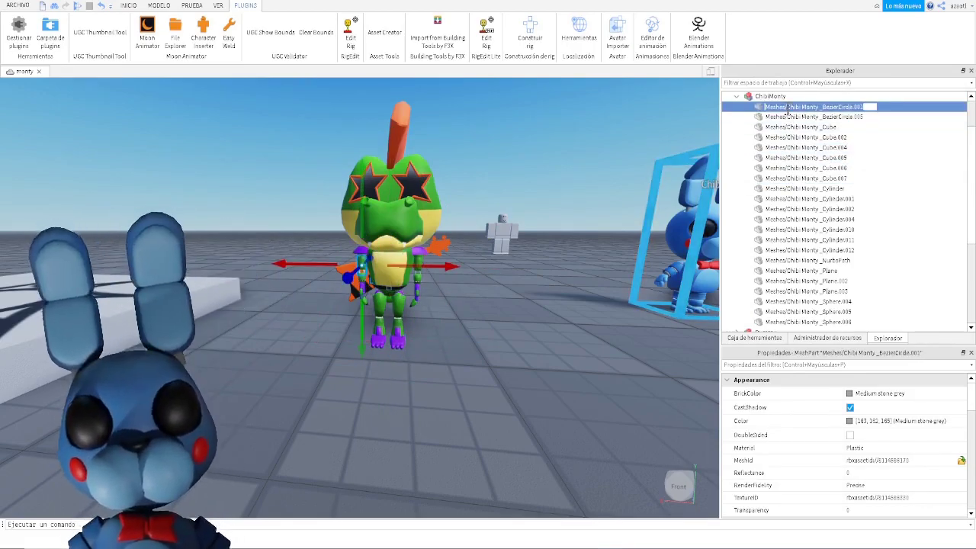
scroll(372, 267, up, 6)
scroll(372, 268, down, 5)
scroll(372, 267, up, 3)
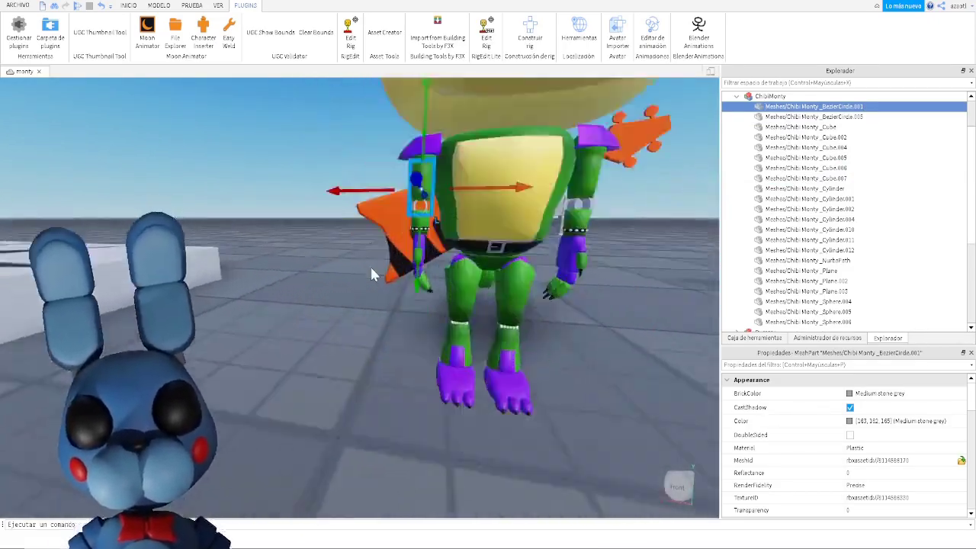
scroll(371, 271, up, 5)
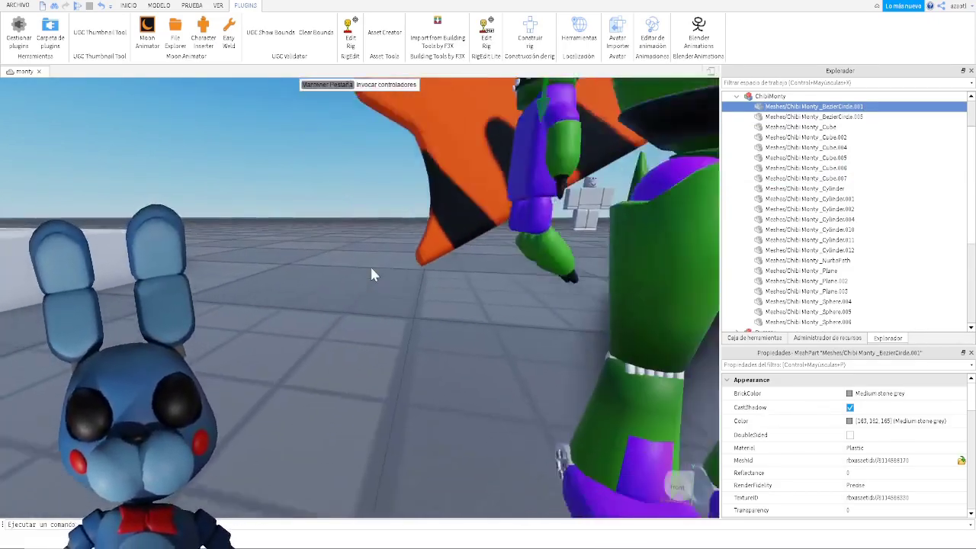
scroll(371, 267, down, 5)
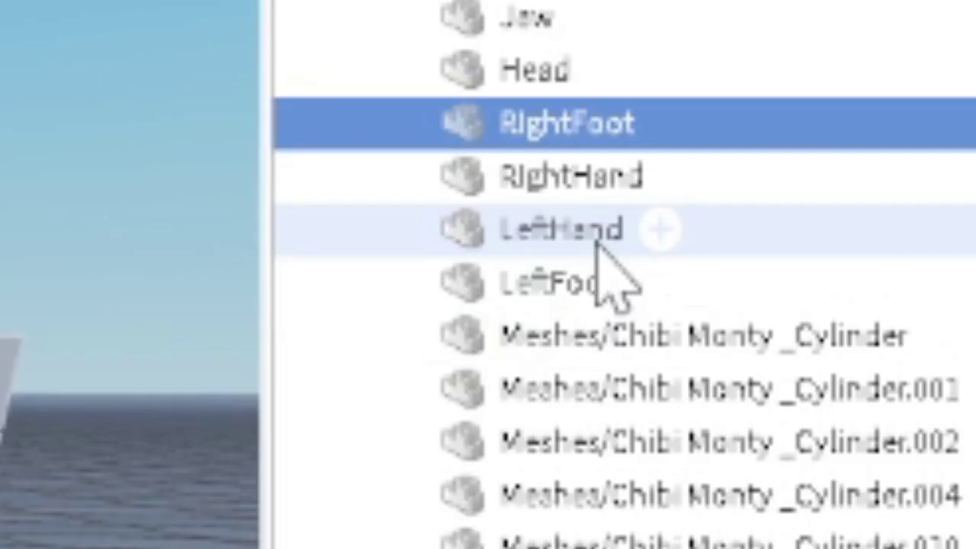
Open the names of the RightFoot and RightHand parts in turn and select the LeftHand part
click(544, 128)
click(525, 123)
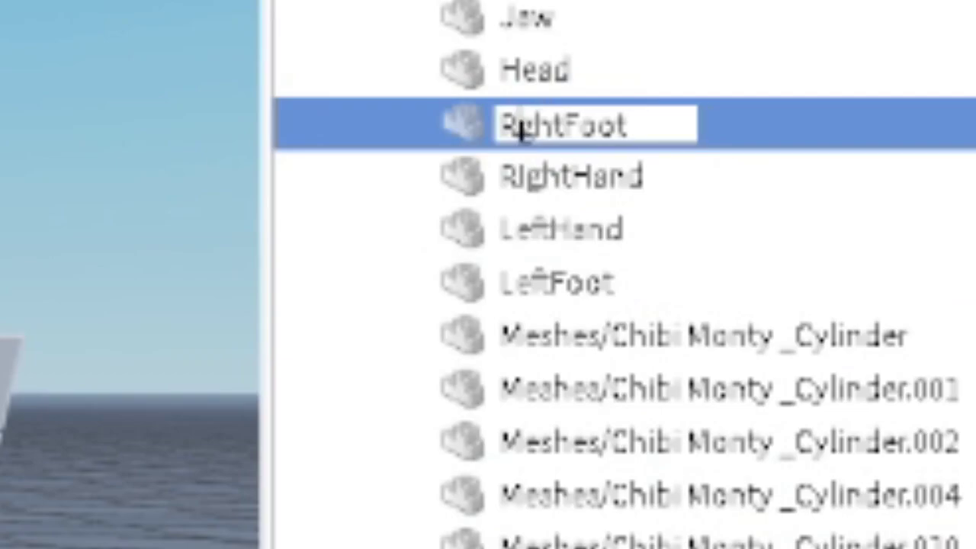
click(536, 183)
click(538, 187)
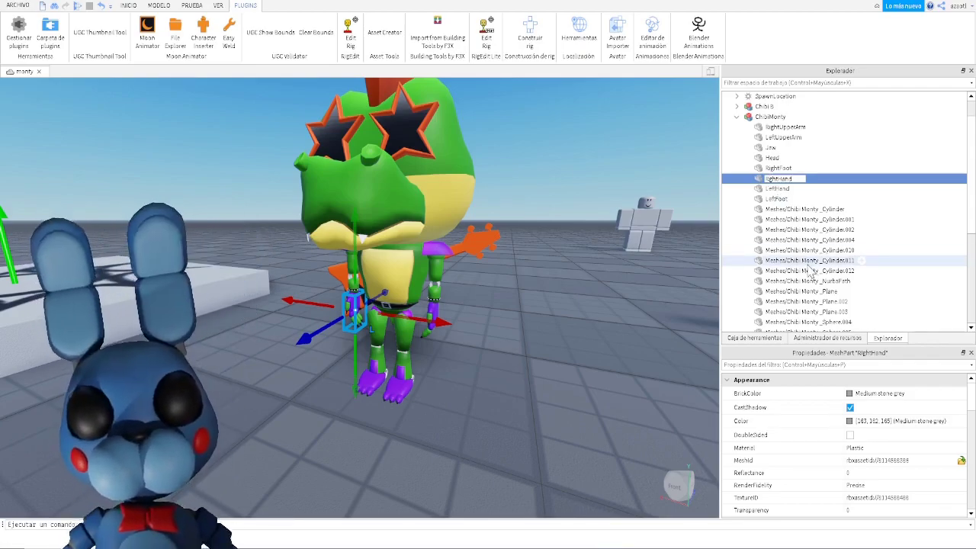
click(775, 189)
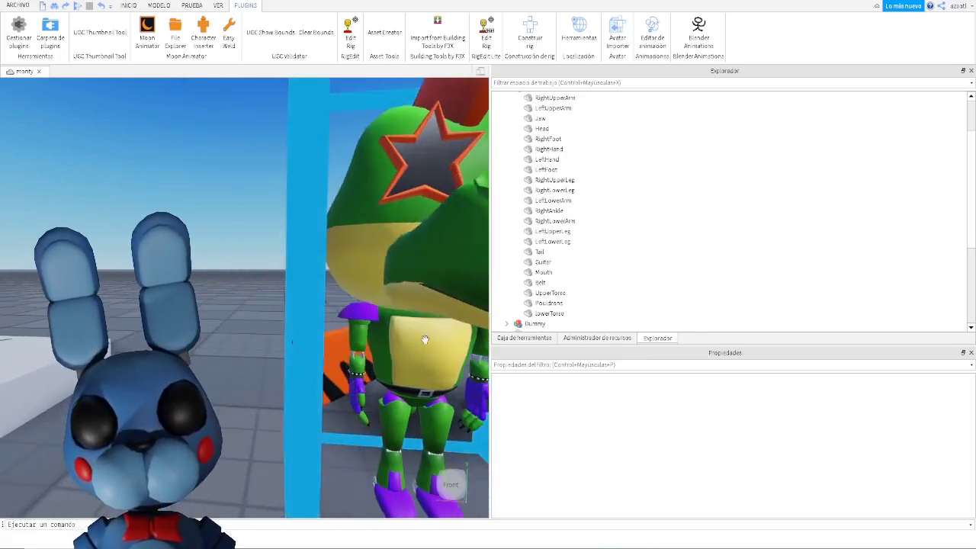
Review the body part names in the ChibiMonty model and select the LowerTorso part
scroll(410, 337, up, 5)
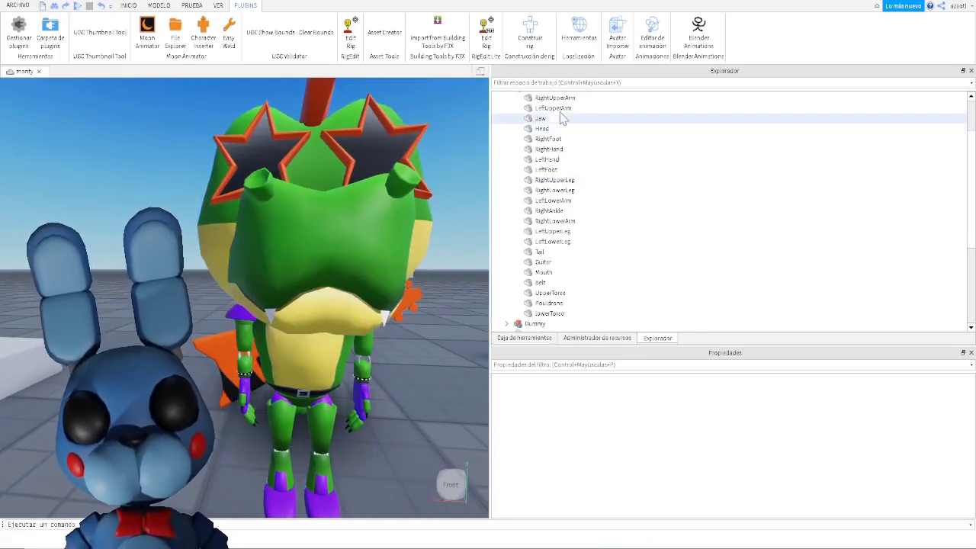
scroll(548, 191, up, 2)
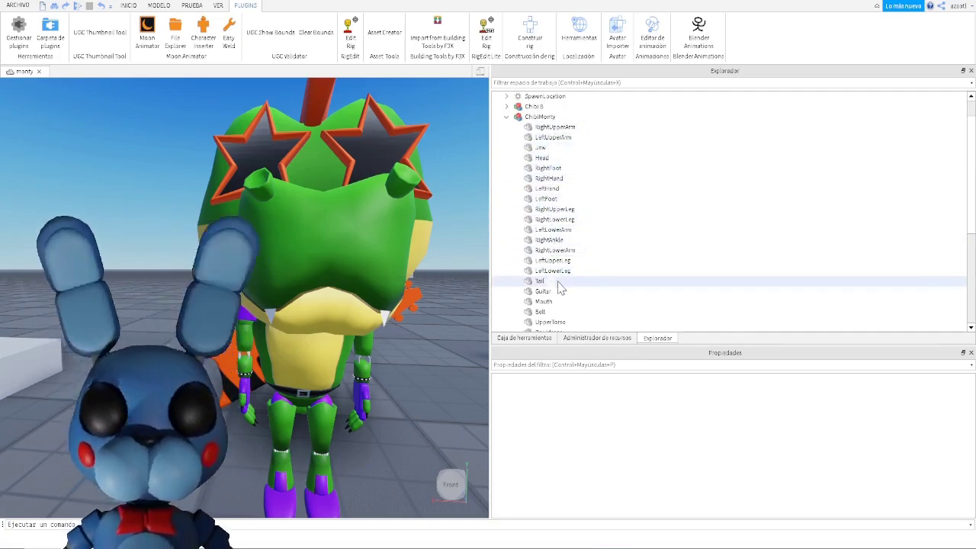
scroll(560, 287, down, 1)
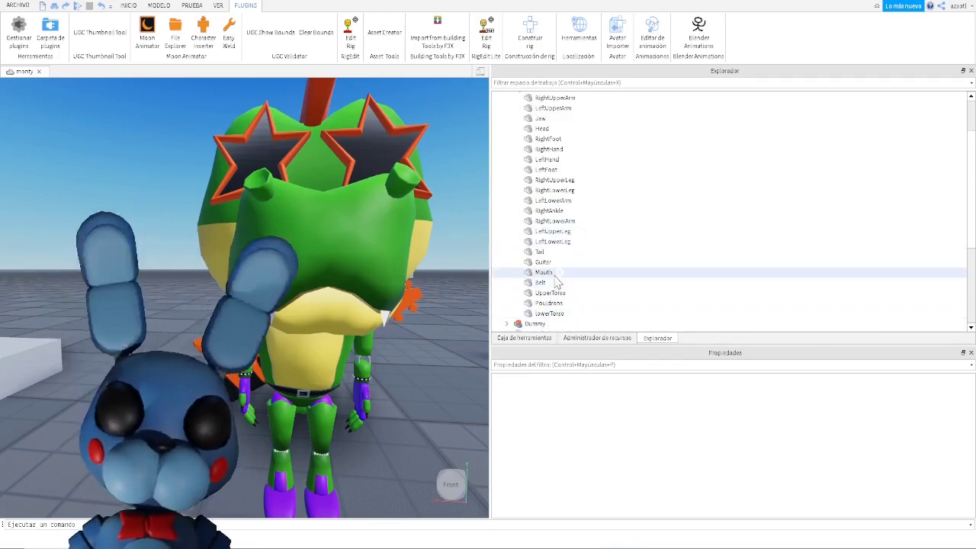
click(546, 313)
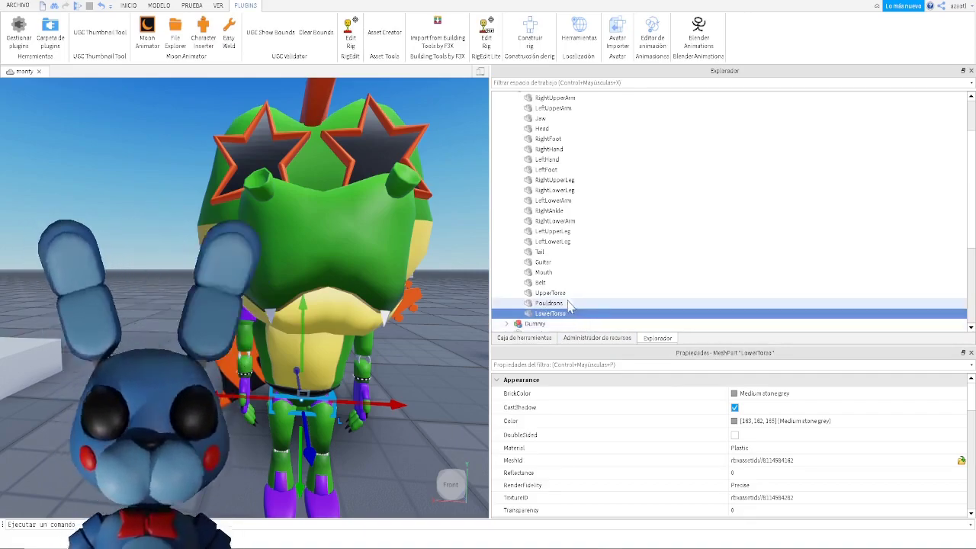
scroll(560, 287, up, 3)
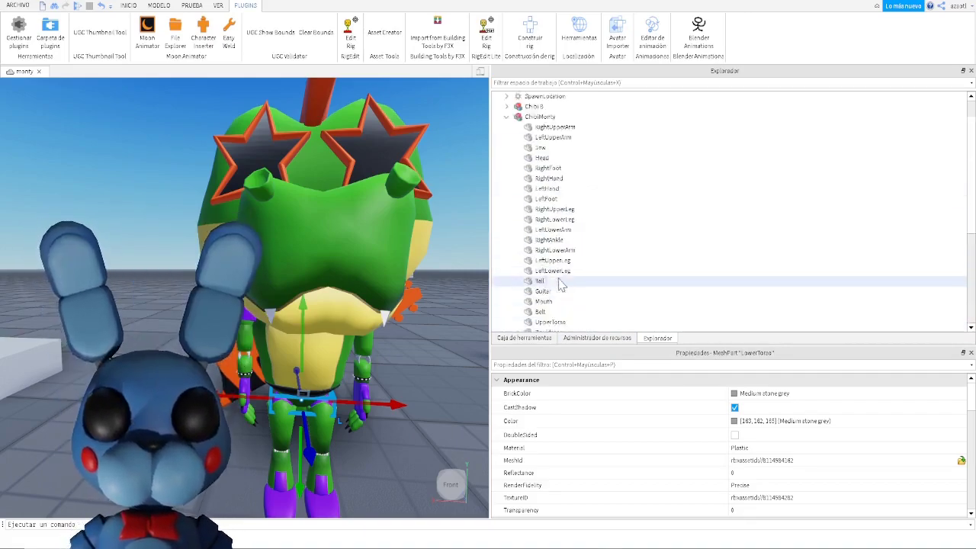
scroll(564, 290, down, 2)
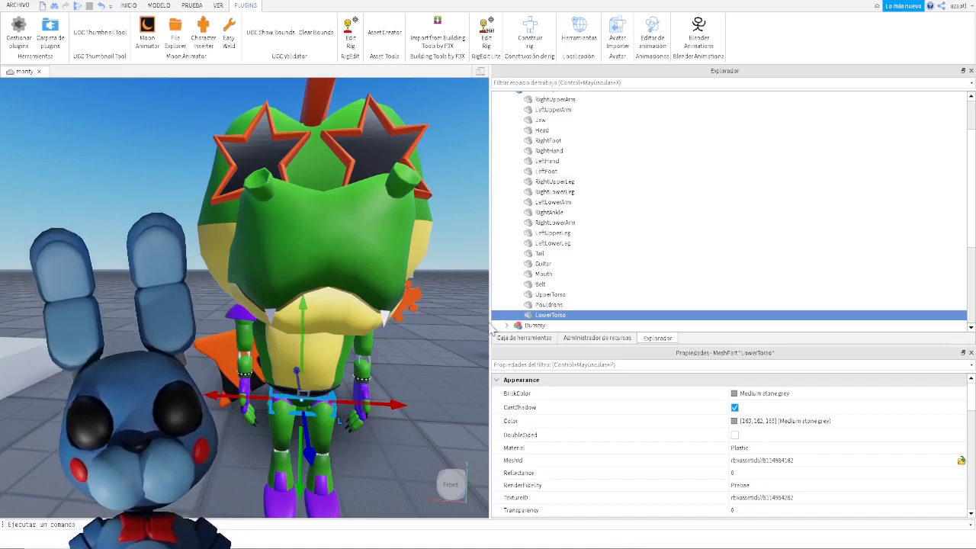
Narrow the Explorer and Properties dock to enlarge the viewport around the character
drag(492, 319, 604, 318)
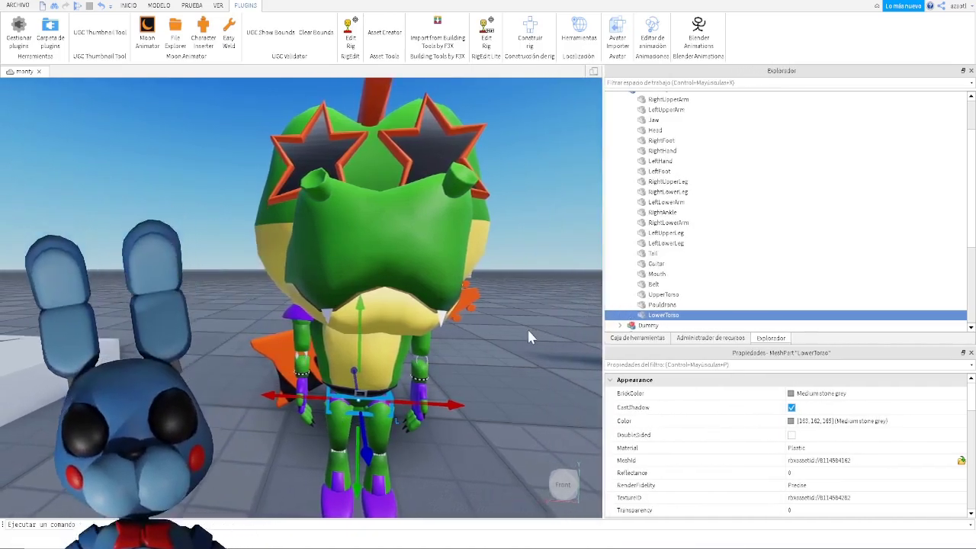
scroll(528, 328, down, 2)
scroll(529, 329, down, 1)
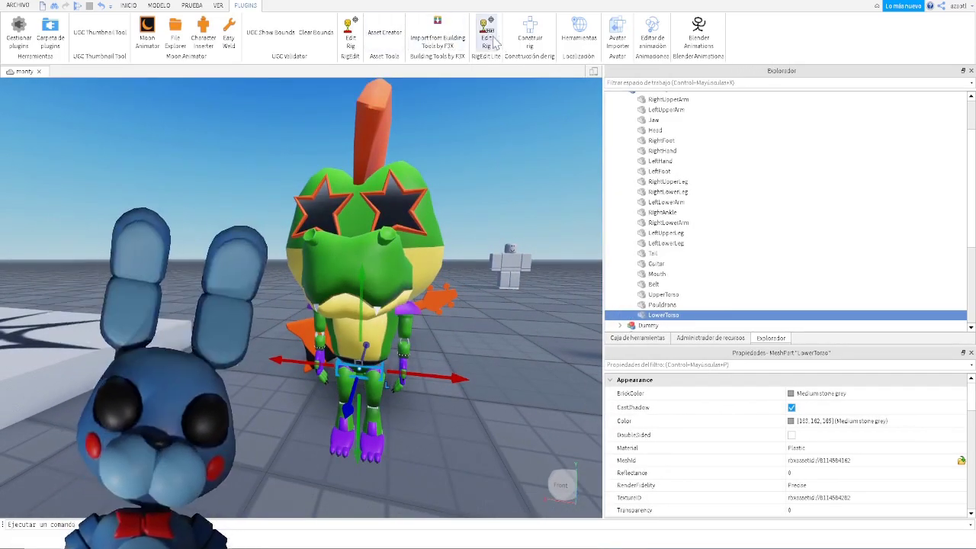
Pick out the LeftUpperArm mesh within the ChibiMonty model in the viewport
right_drag(483, 330, 482, 333)
key(w)
key(d)
key(s)
key(a)
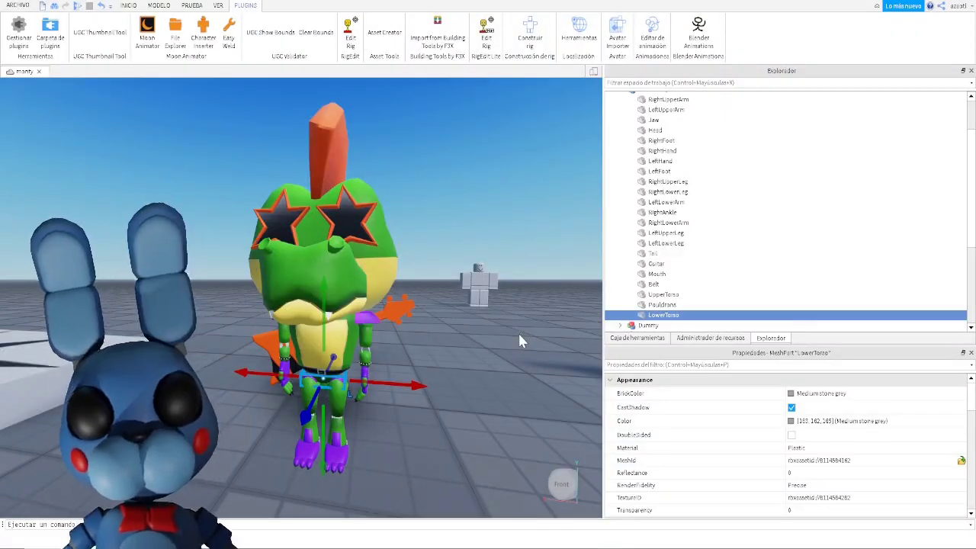
key(a)
key(w)
key(d)
key(w)
key(d)
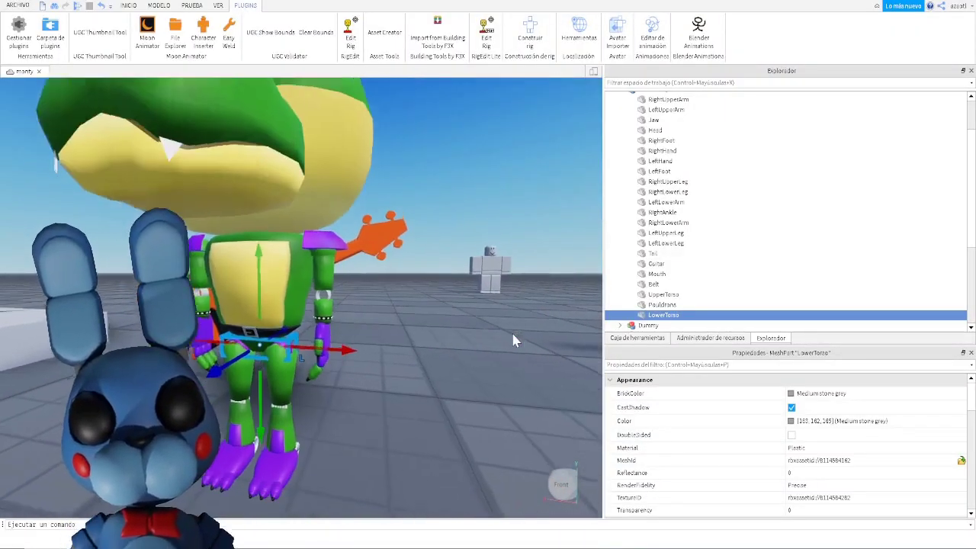
alt+click(320, 273)
click(319, 272)
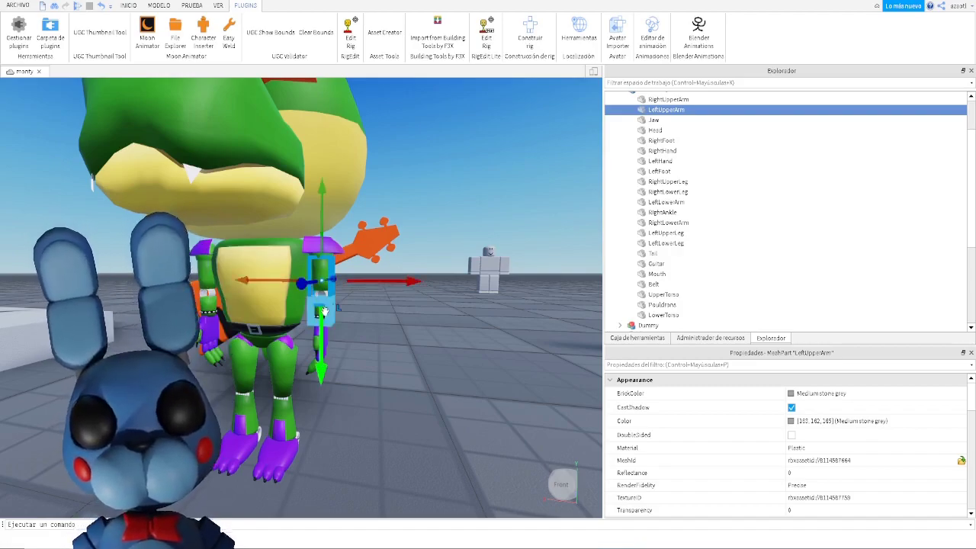
click(325, 274)
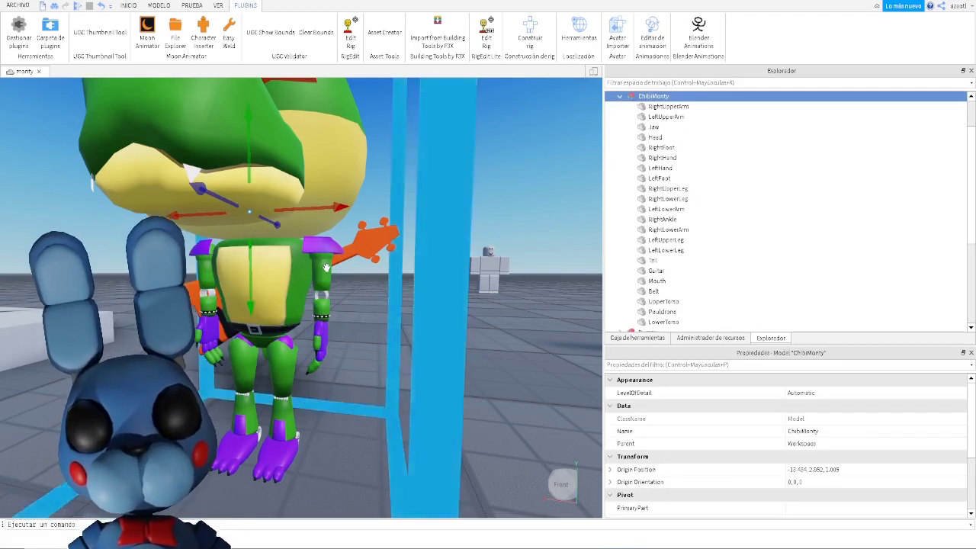
click(325, 268)
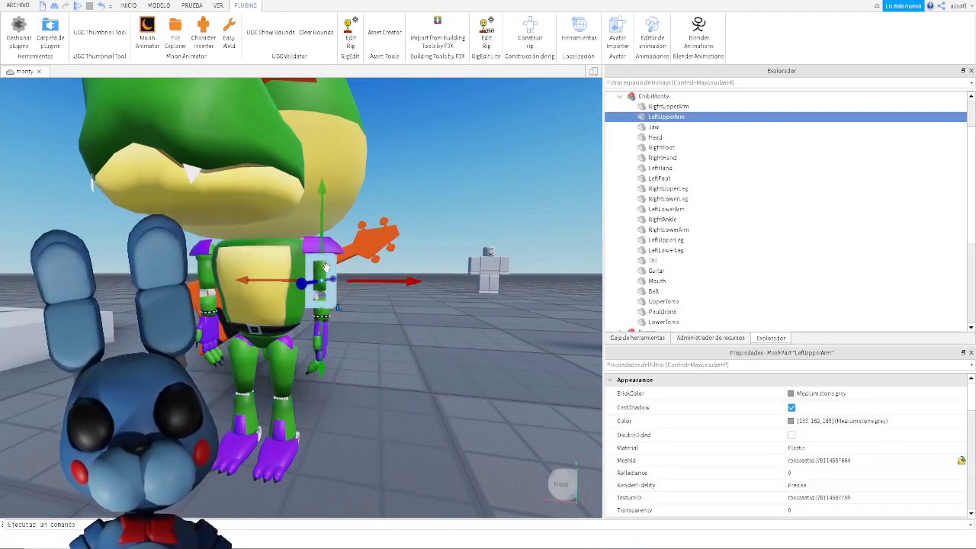
Select the LeftLowerArm mesh to examine how it sits between the upper arm and hand, and clear the selection
click(320, 324)
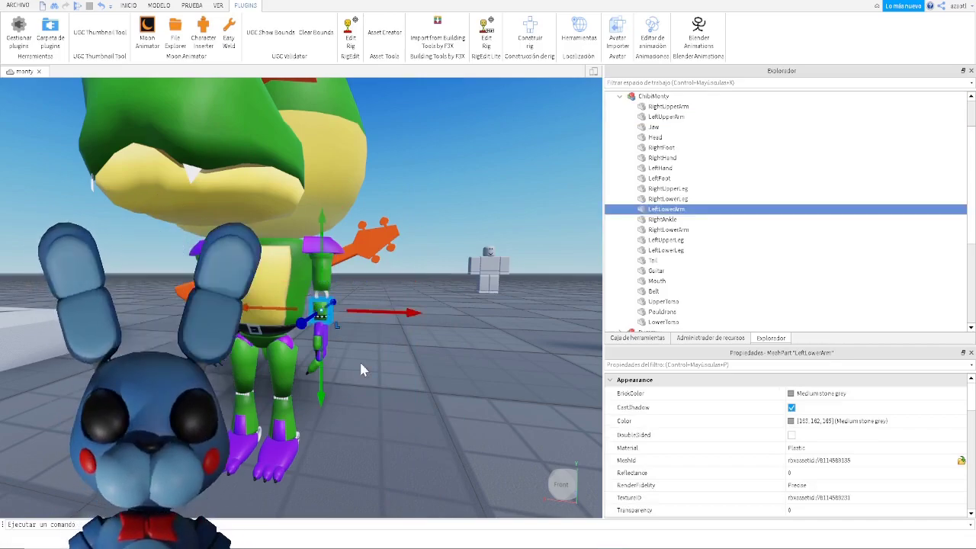
click(362, 365)
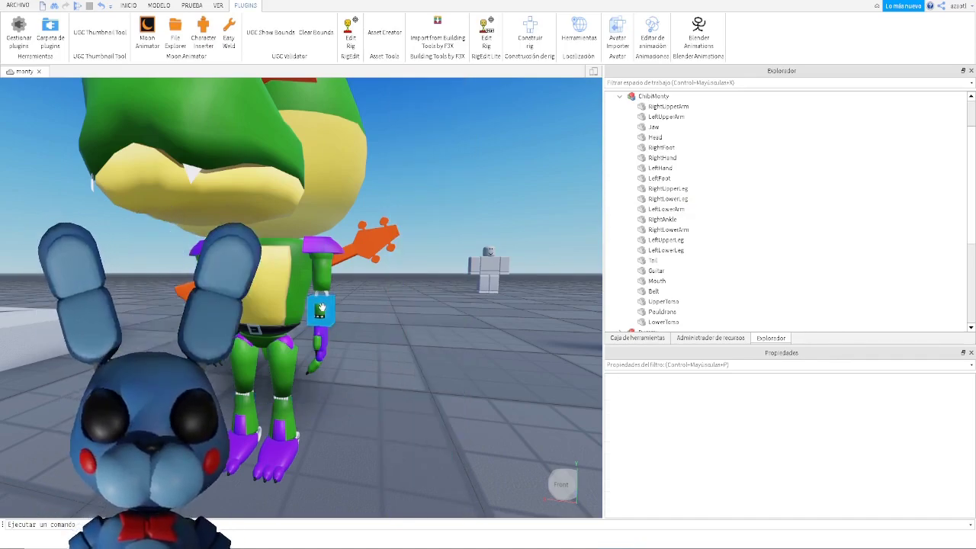
click(321, 308)
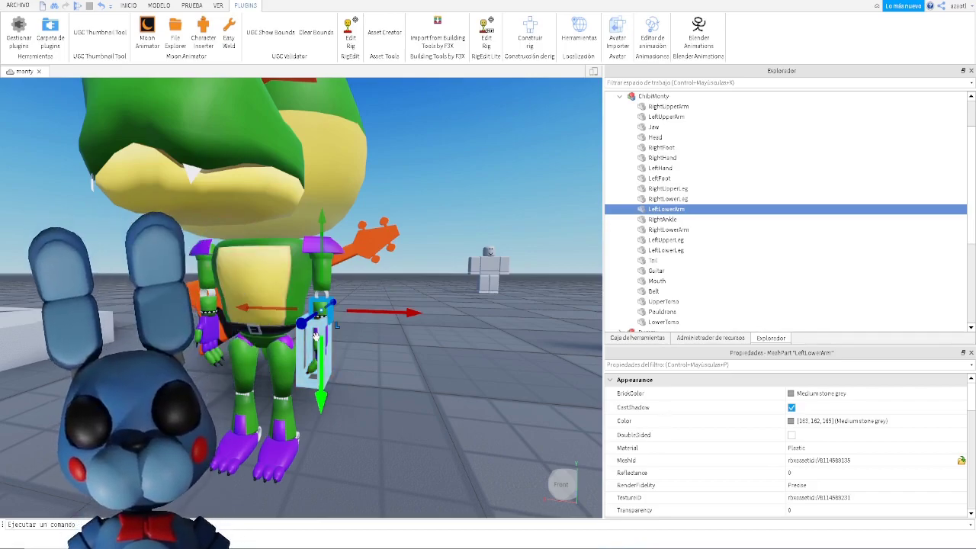
right_drag(404, 373, 404, 374)
click(343, 349)
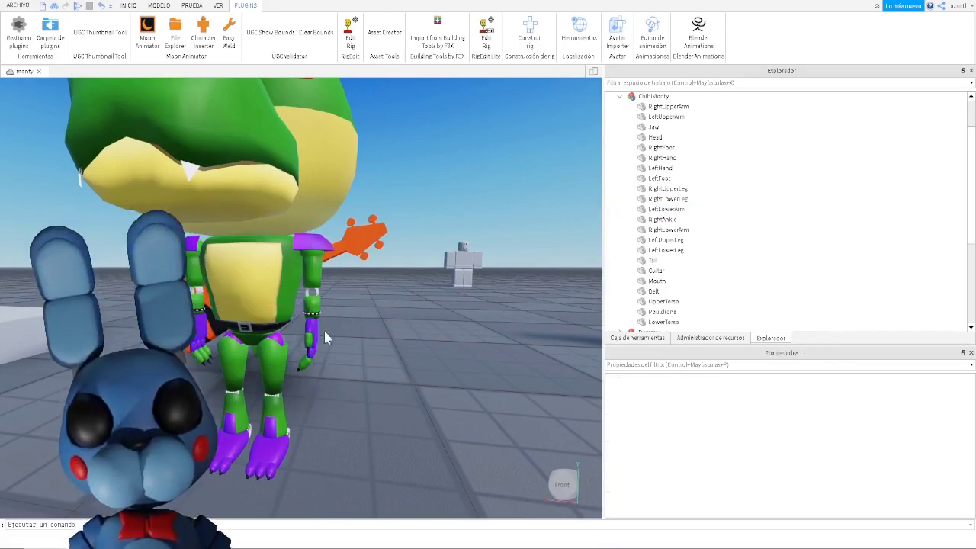
click(309, 309)
click(367, 369)
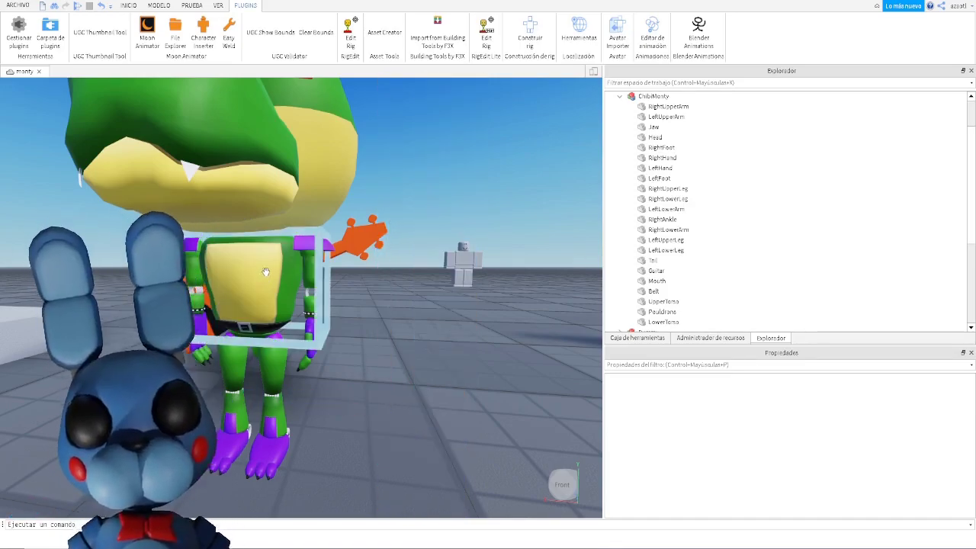
Select the UpperTorso and LeftUpperArm meshes alternately to examine which parts meet at the shoulder
click(308, 263)
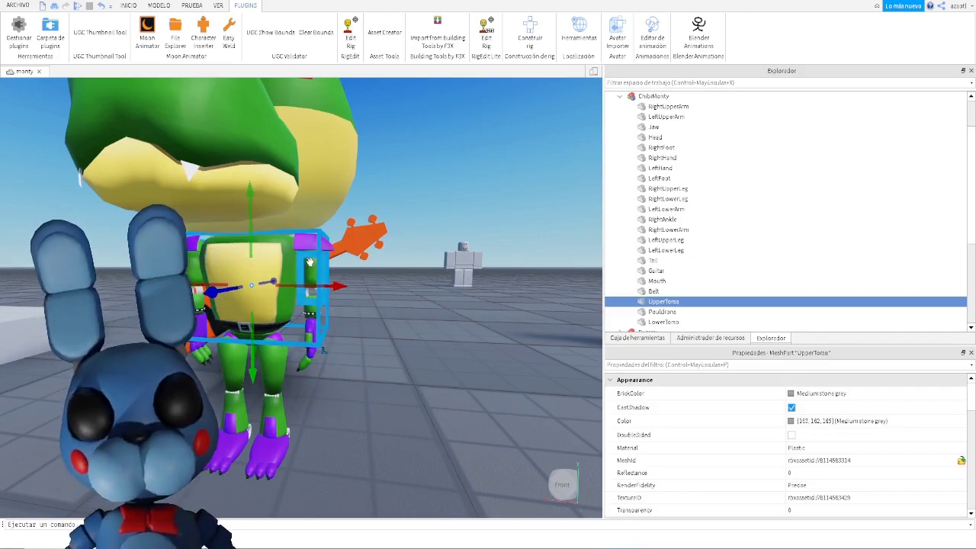
click(267, 267)
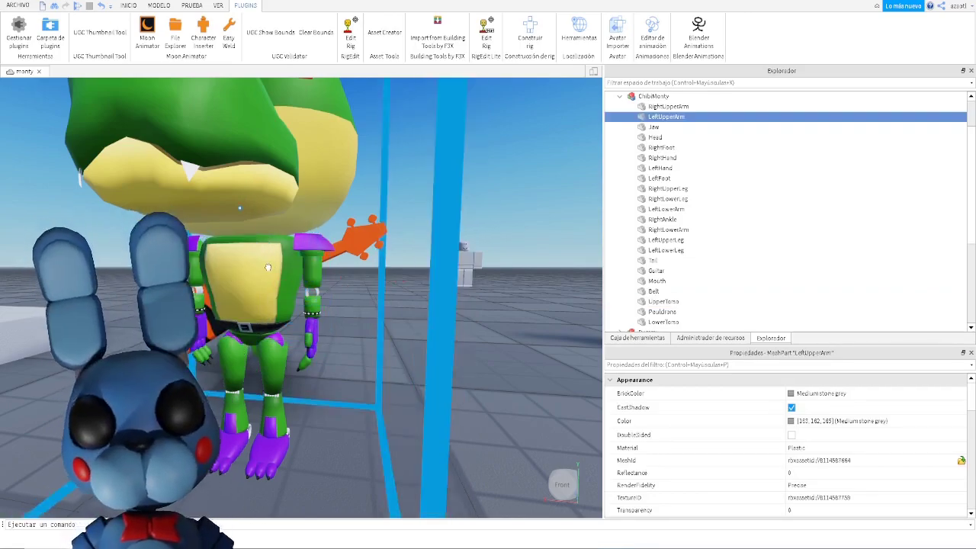
click(268, 267)
click(314, 264)
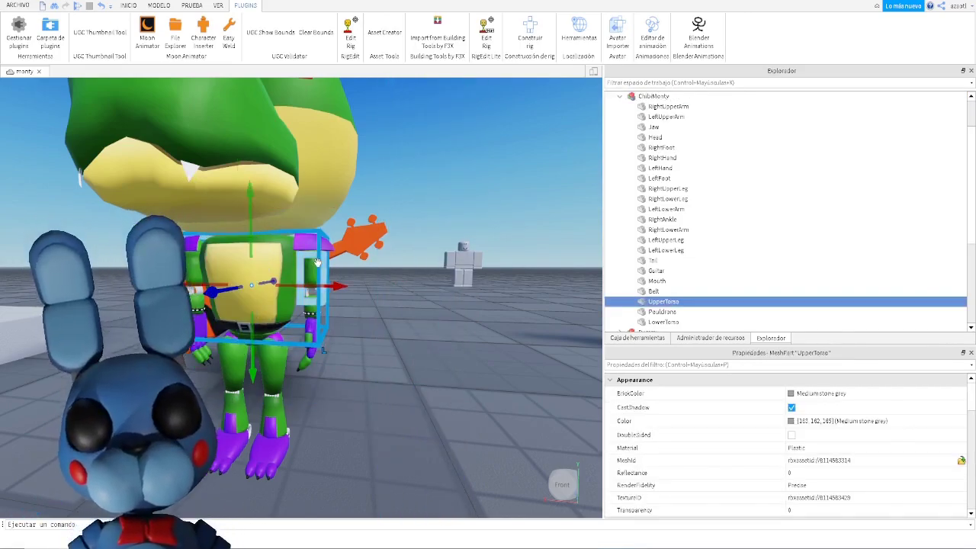
scroll(375, 353, down, 3)
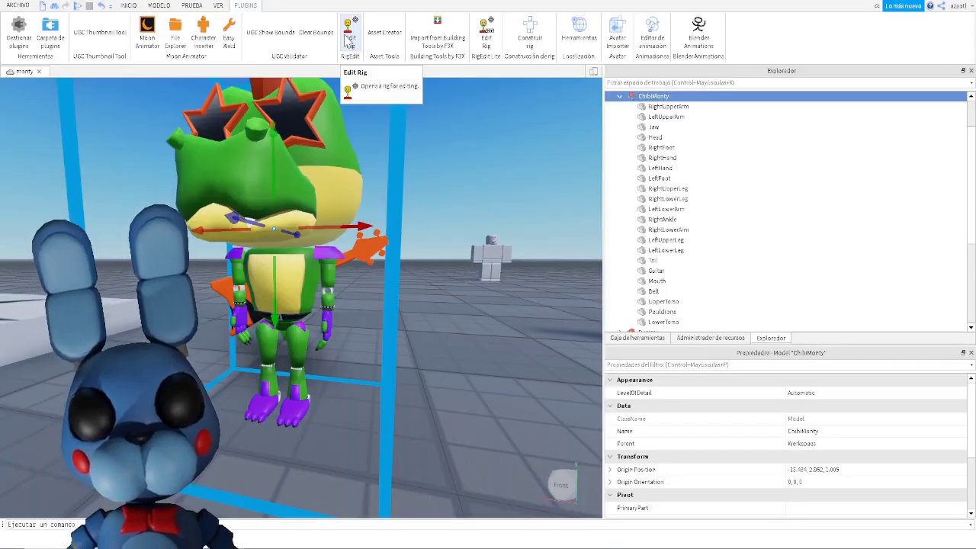
Open the ChibiMonty model for rig editing with RigEdit
click(349, 38)
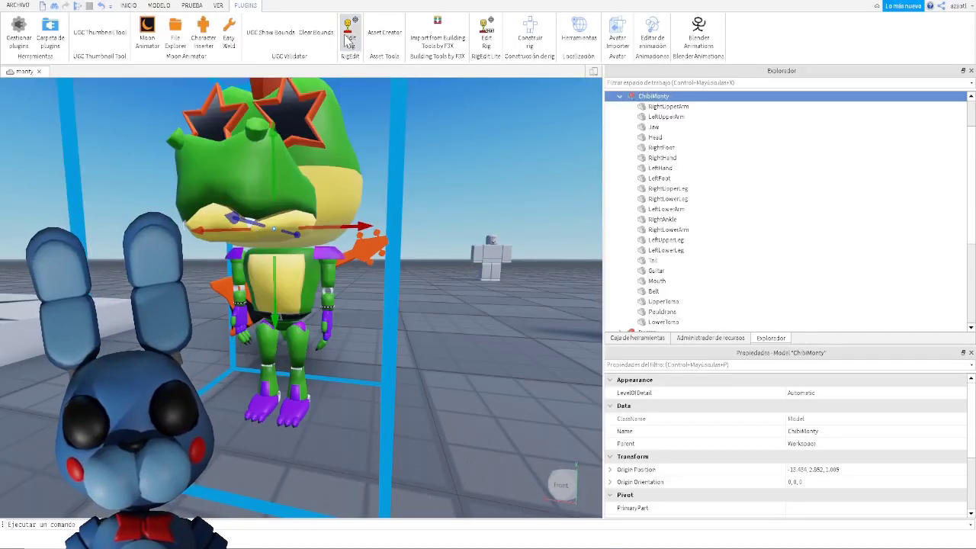
right_drag(454, 324, 454, 323)
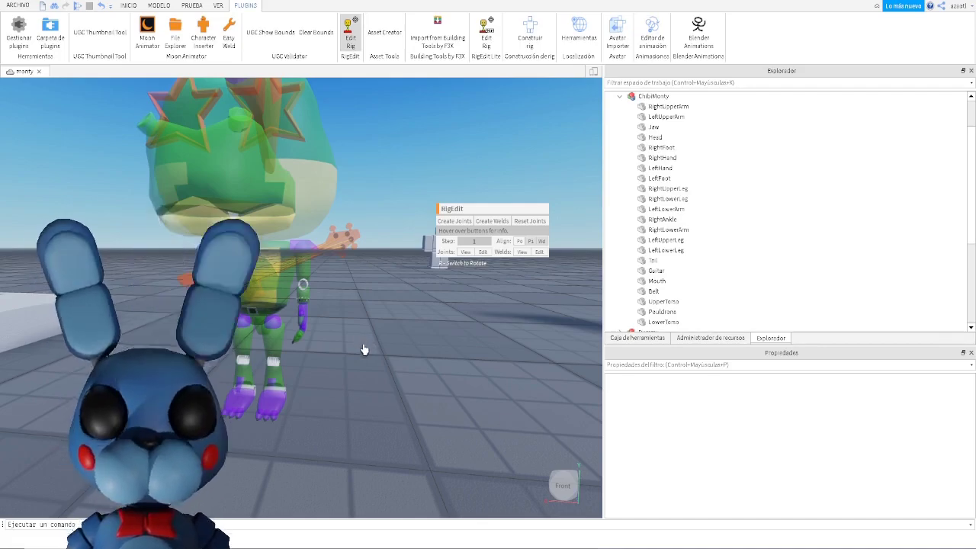
key(w)
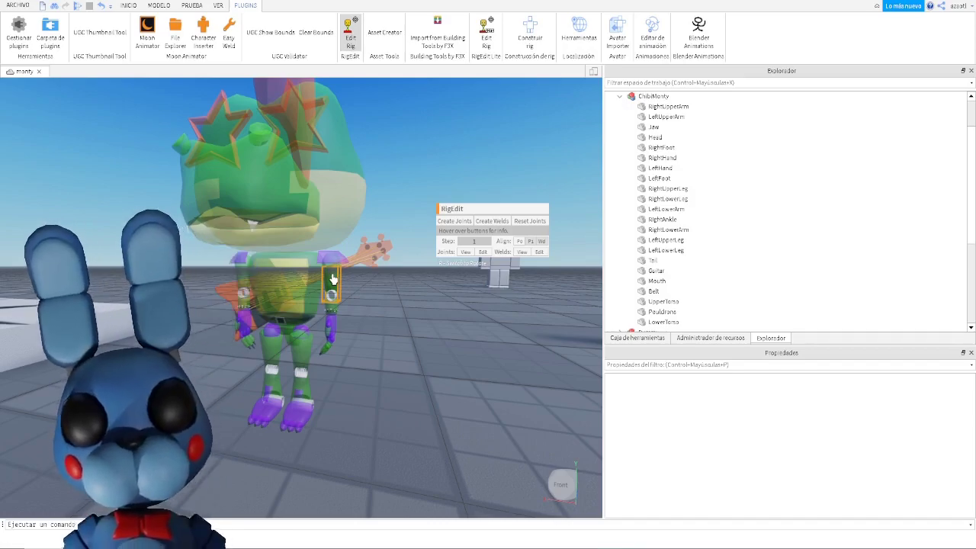
Create a joint from LeftUpperArm to LeftLowerArm, taking the upper arm as the parent part
click(333, 280)
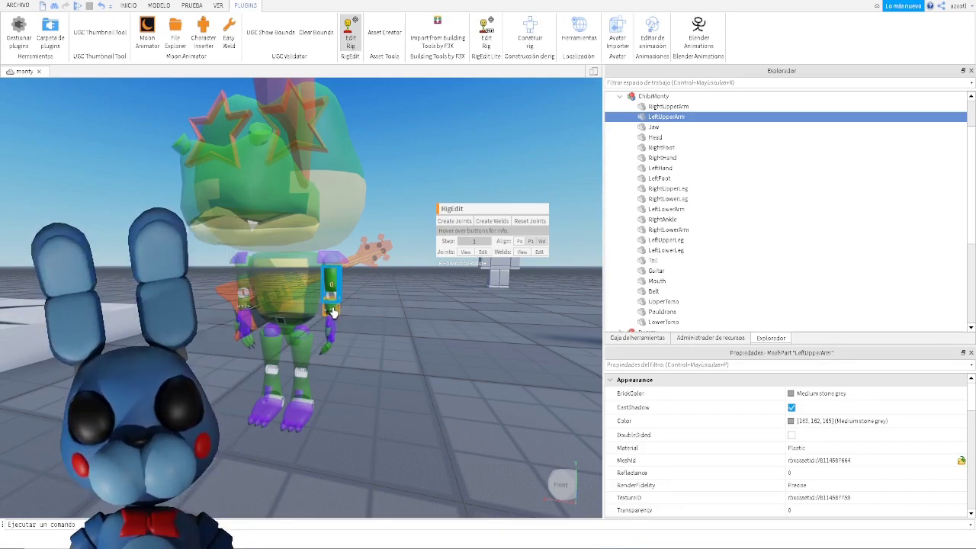
ctrl+click(331, 312)
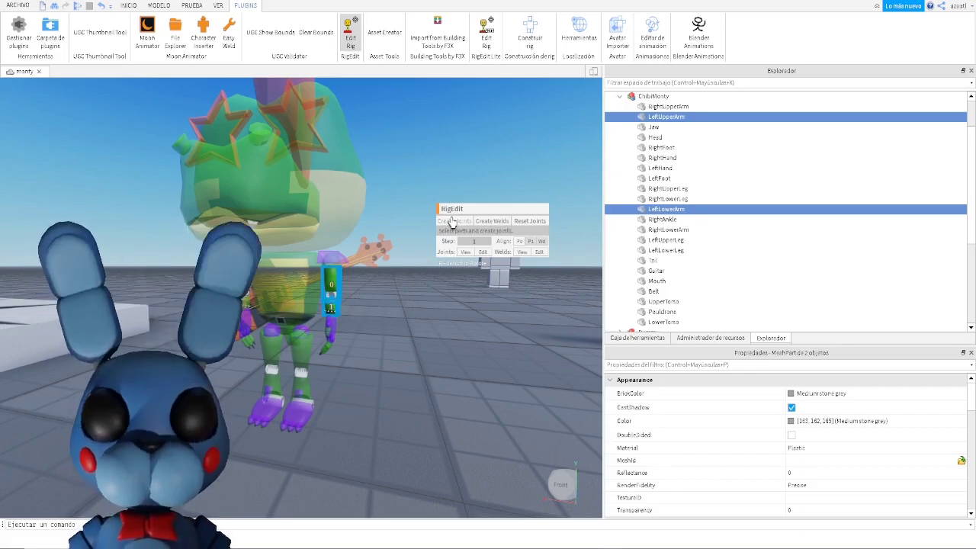
click(450, 226)
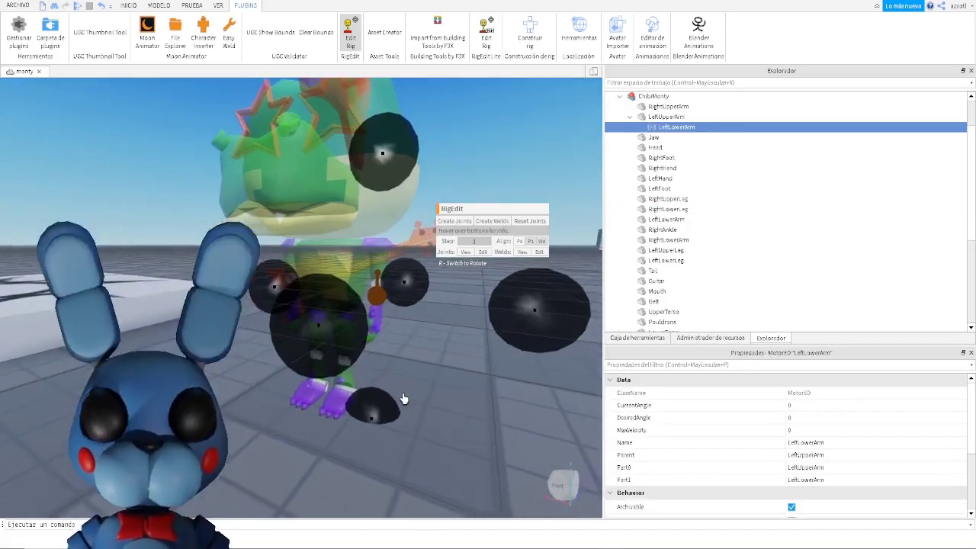
Set the joint movement step to .01, position the LeftLowerArm joint at the left elbow, and clear the selection
right_drag(401, 364, 414, 393)
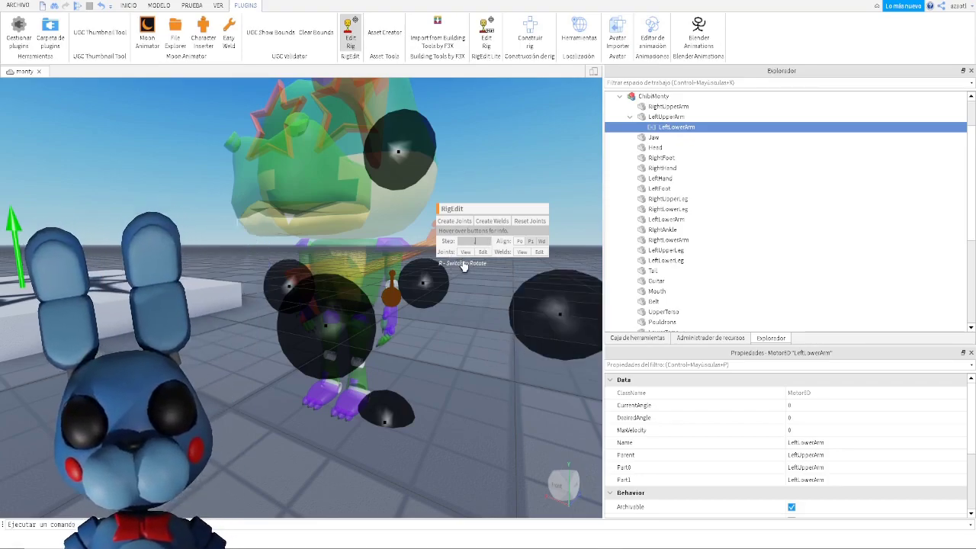
scroll(447, 383, up, 5)
right_drag(446, 383, 446, 383)
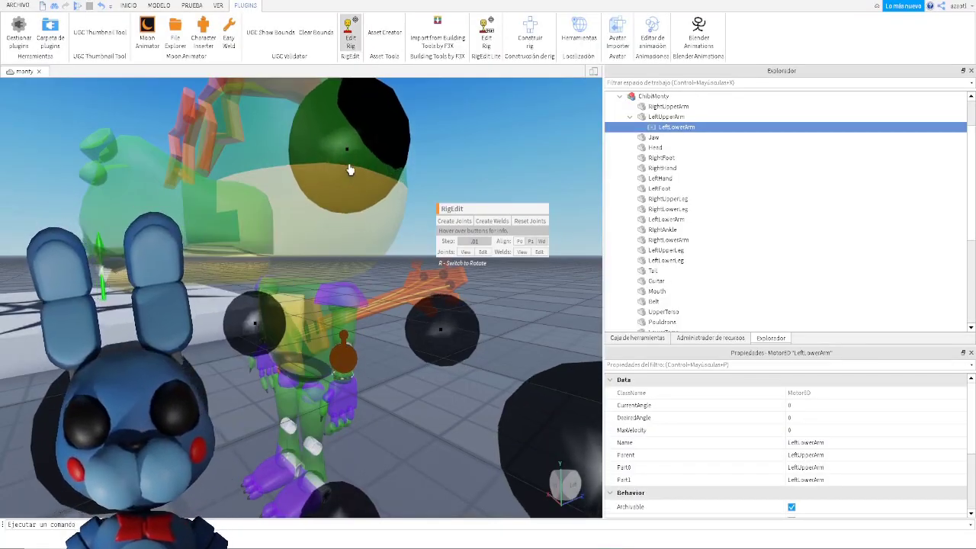
right_drag(371, 322, 385, 359)
key(a)
key(w)
key(s)
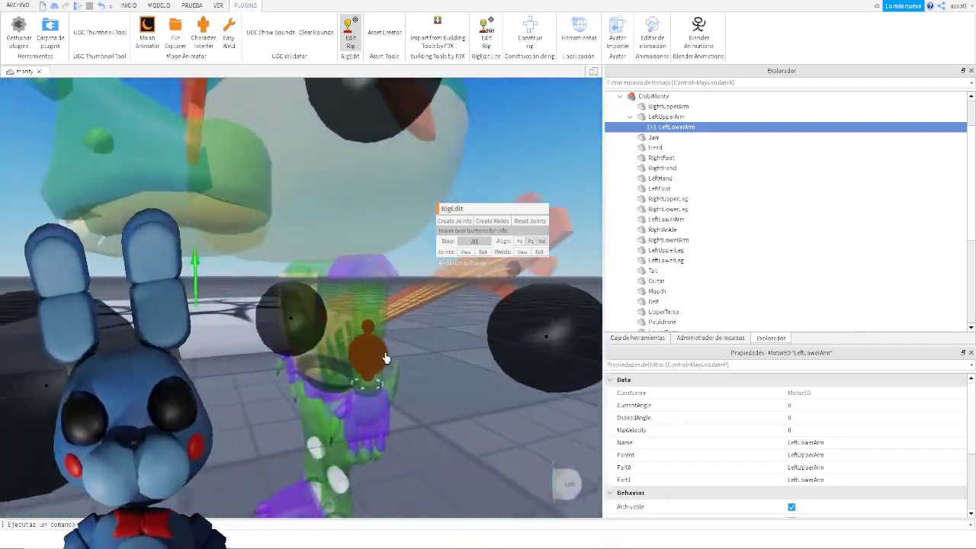
key(d)
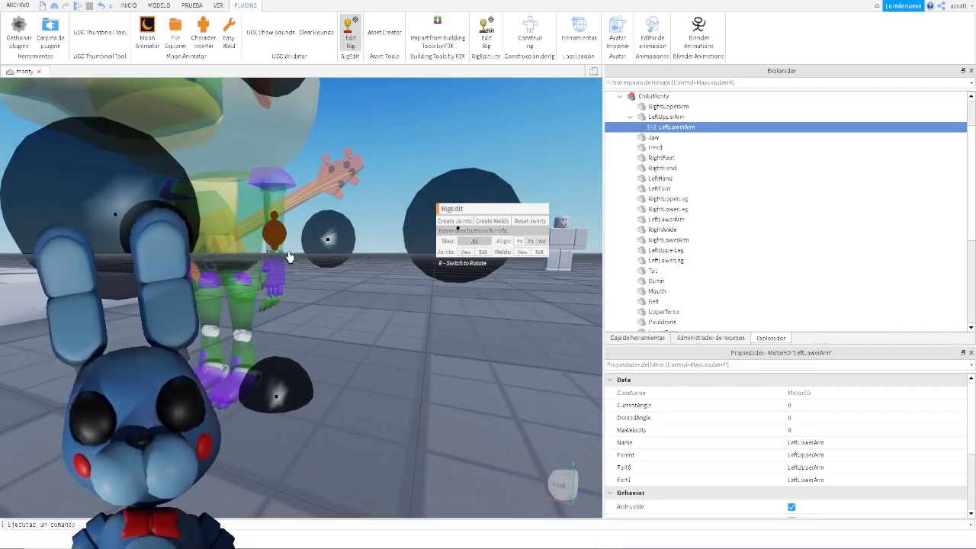
click(355, 273)
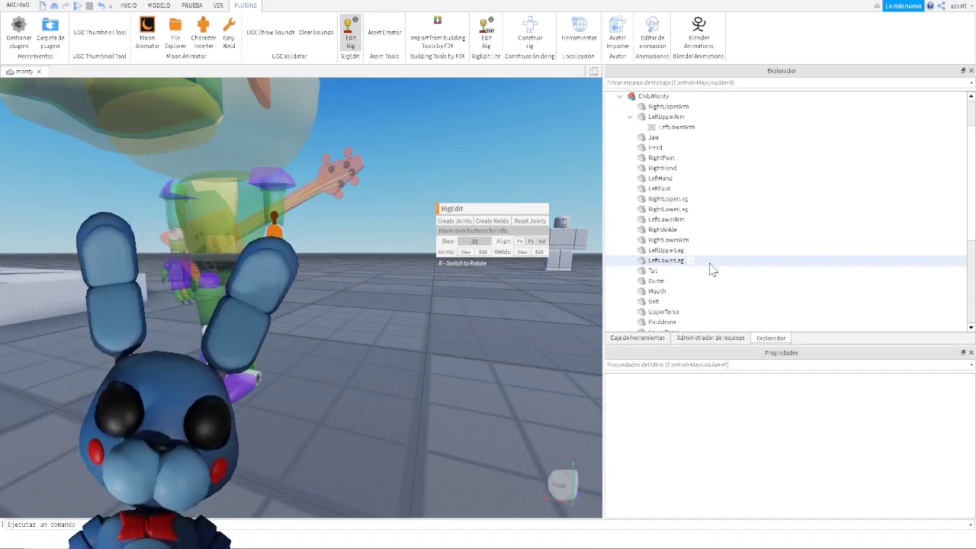
Create a joint from LeftLowerArm to LeftHand, taking the lower arm as the parent part
scroll(707, 266, down, 2)
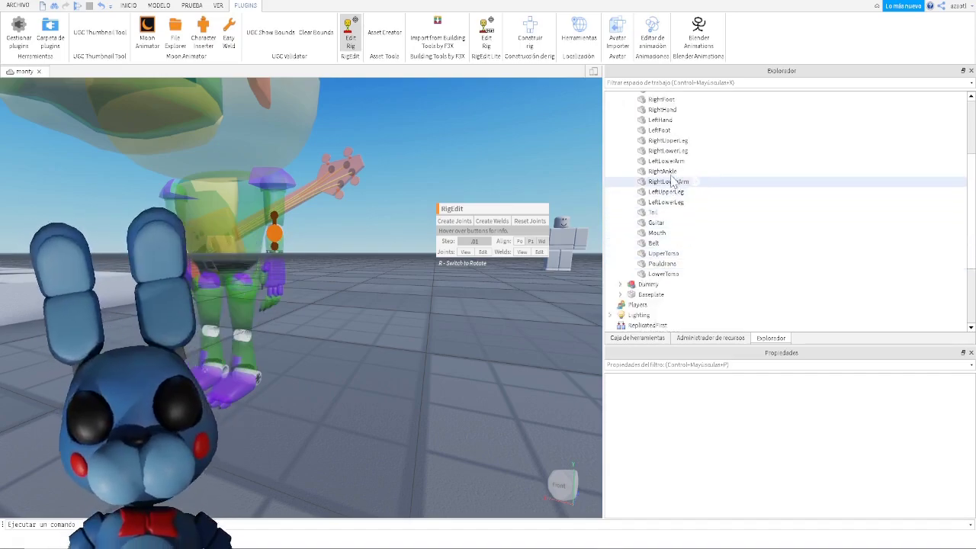
click(669, 162)
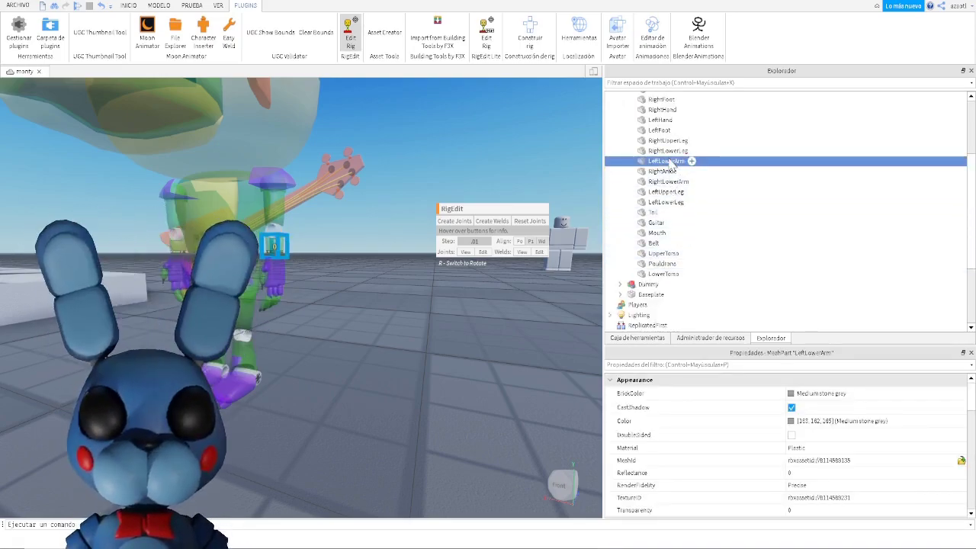
ctrl+click(662, 121)
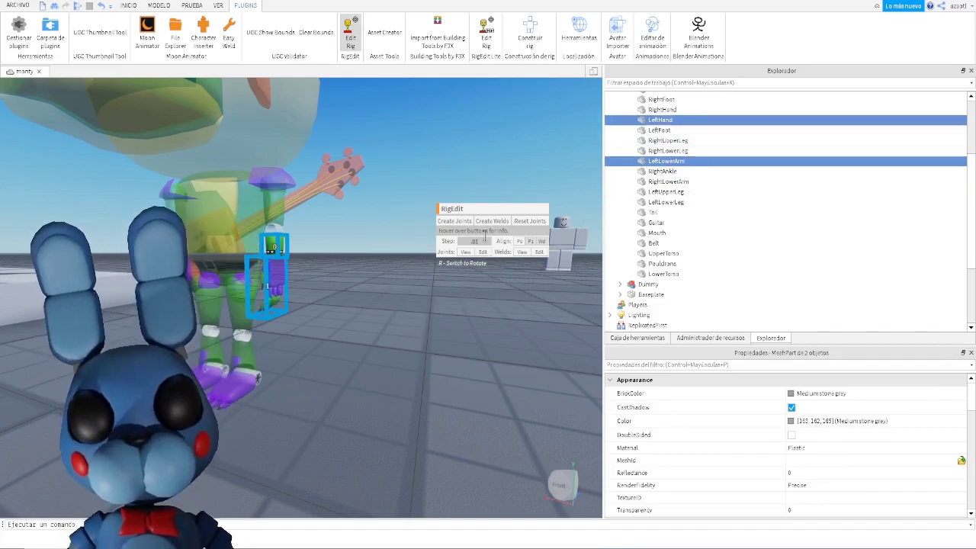
click(455, 221)
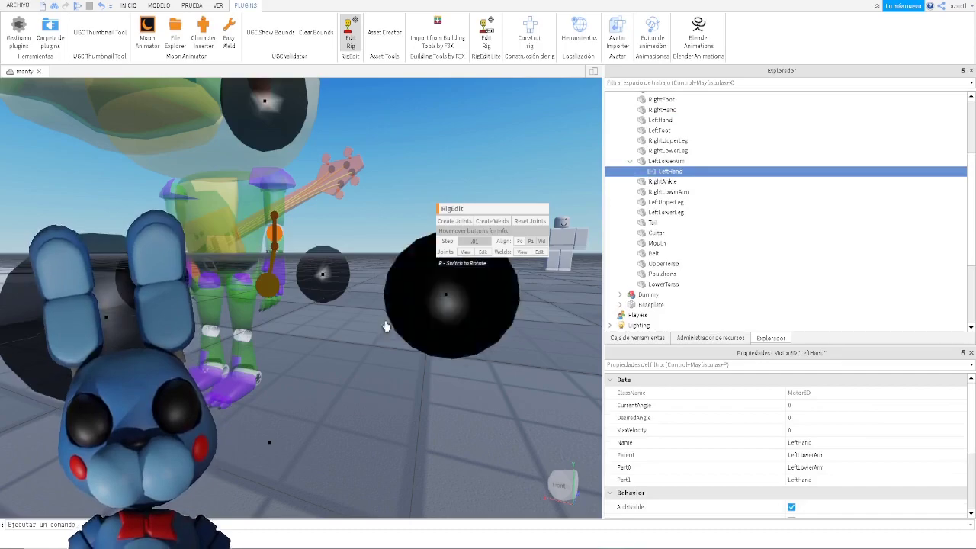
Move the LeftHand joint up to the left wrist, where the lower arm meets the hand
right_drag(338, 396, 338, 389)
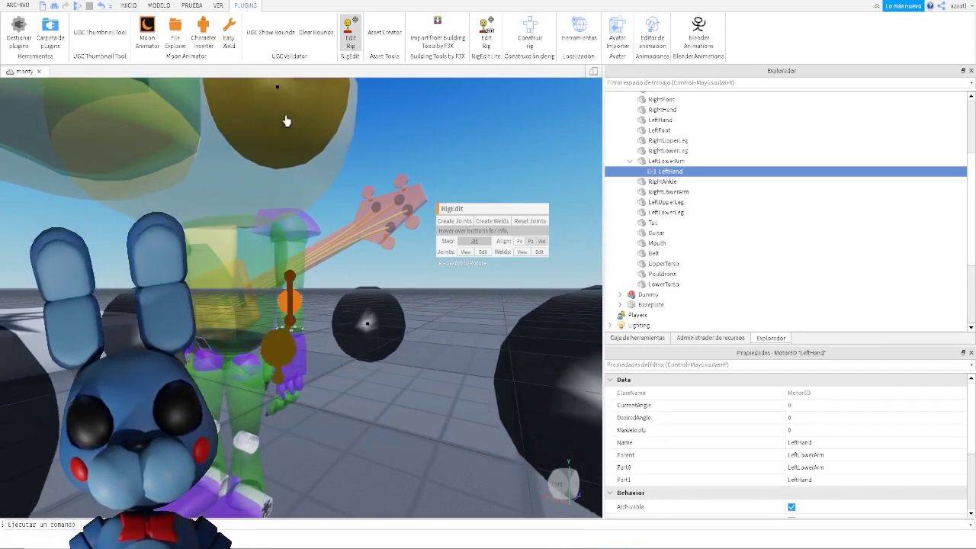
scroll(292, 353, up, 2)
right_drag(292, 353, 215, 379)
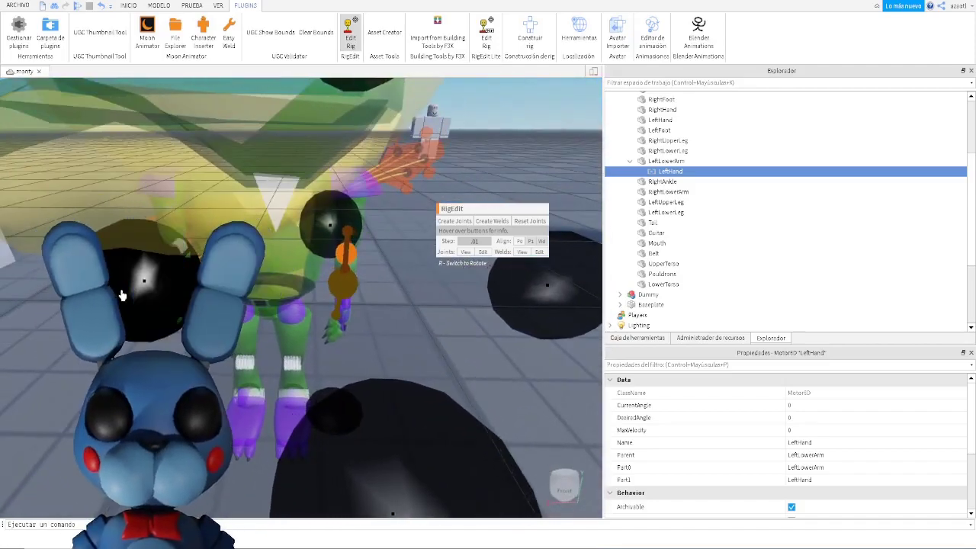
right_drag(369, 333, 365, 292)
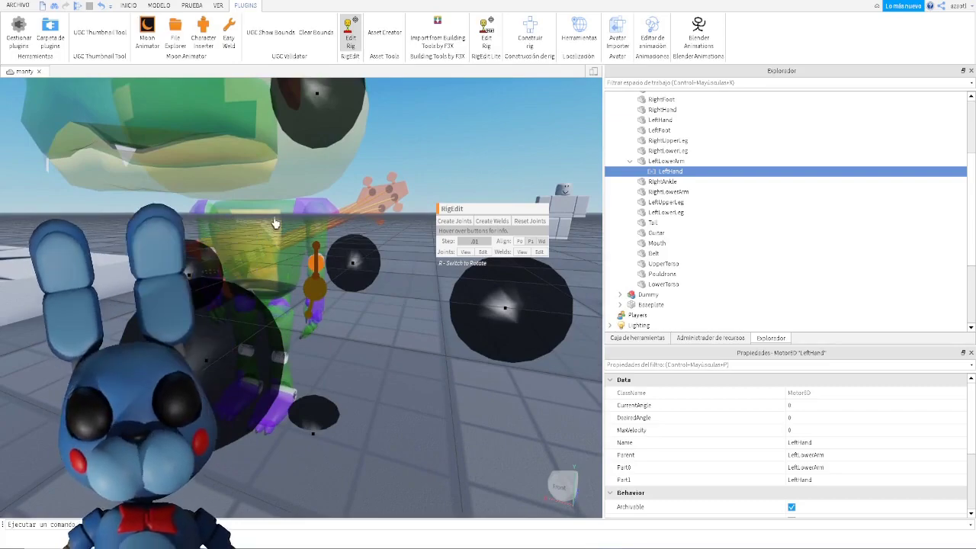
scroll(288, 327, up, 5)
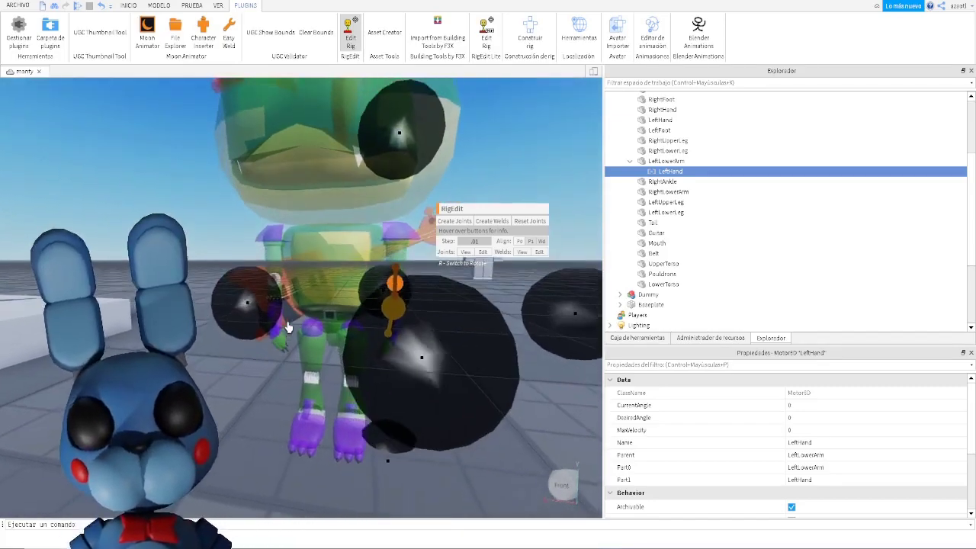
scroll(287, 327, down, 3)
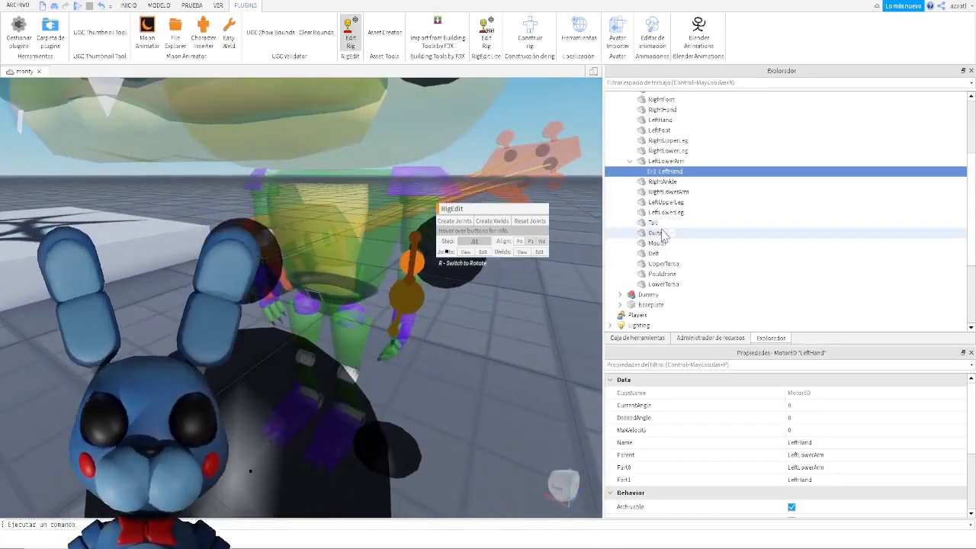
Create a joint from UpperTorso to LeftUpperArm, taking the torso as the parent part
click(673, 265)
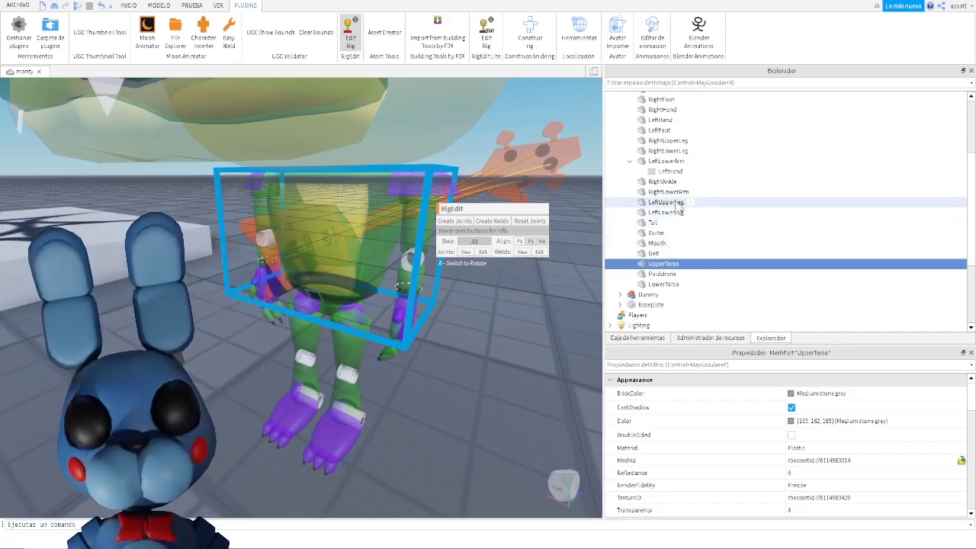
scroll(686, 207, up, 5)
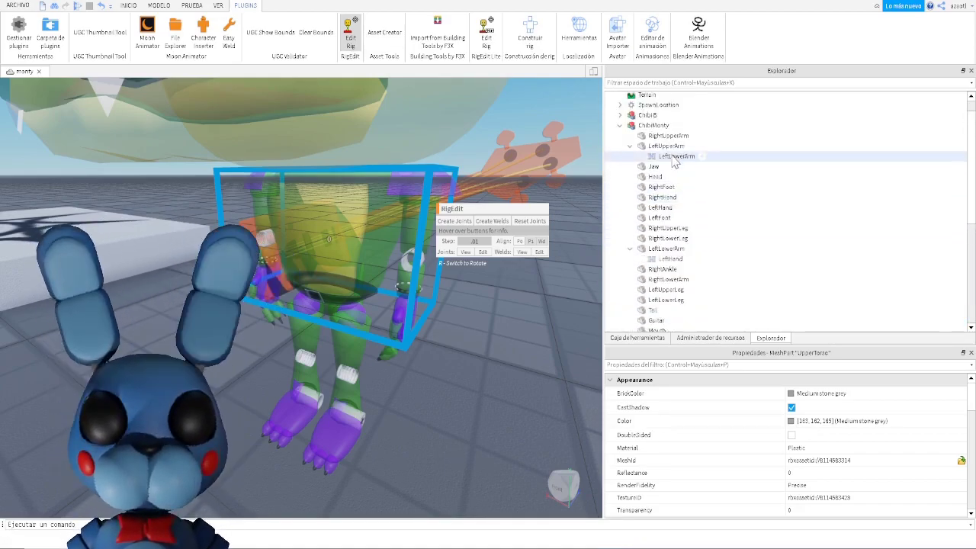
ctrl+click(671, 147)
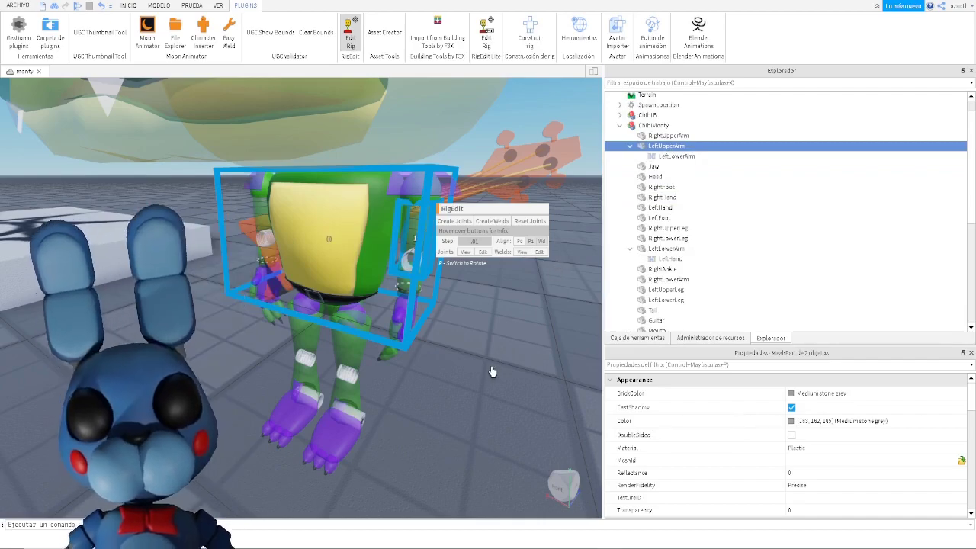
click(454, 221)
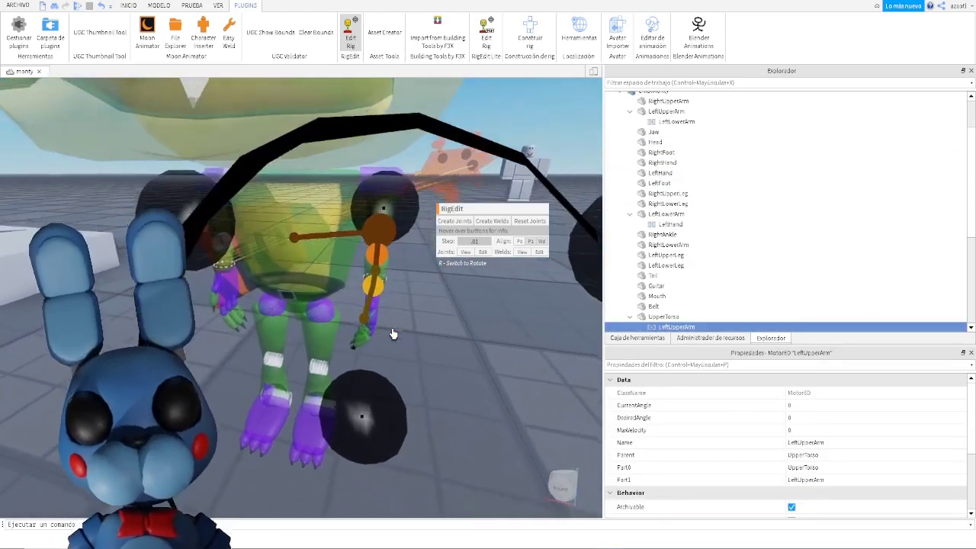
Raise the LeftUpperArm joint to shoulder height and bring it near the top of the left arm
right_drag(392, 333, 393, 333)
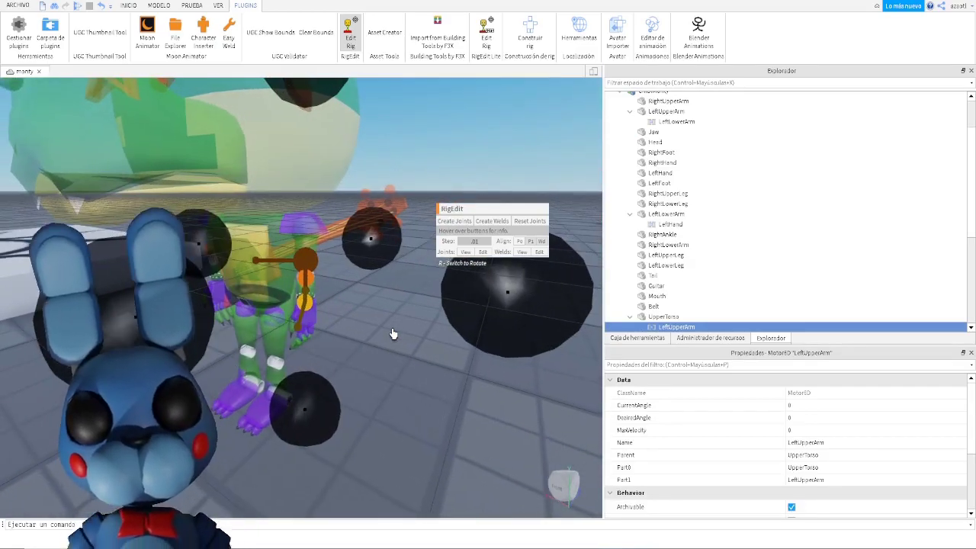
drag(306, 421, 306, 397)
right_drag(305, 397, 305, 398)
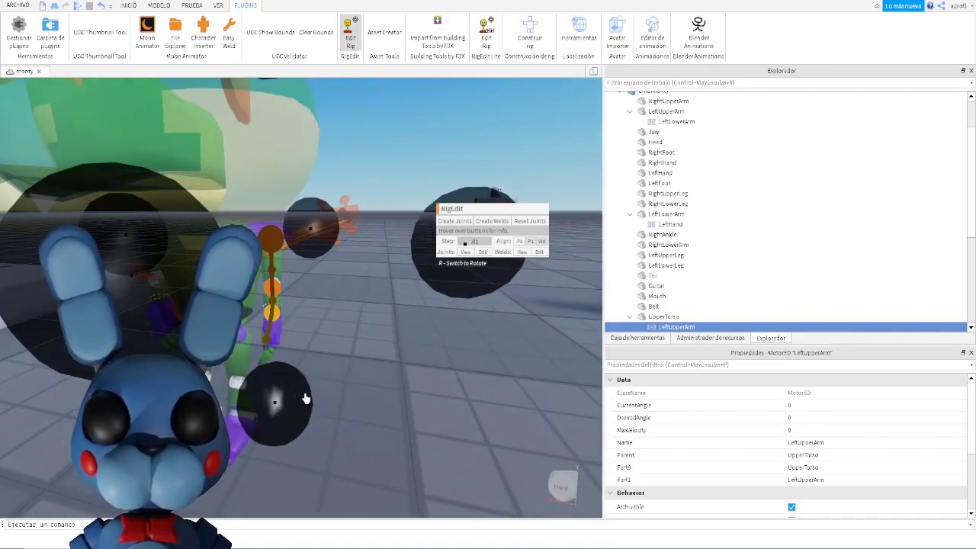
drag(481, 292, 456, 297)
key(w)
right_drag(388, 357, 388, 357)
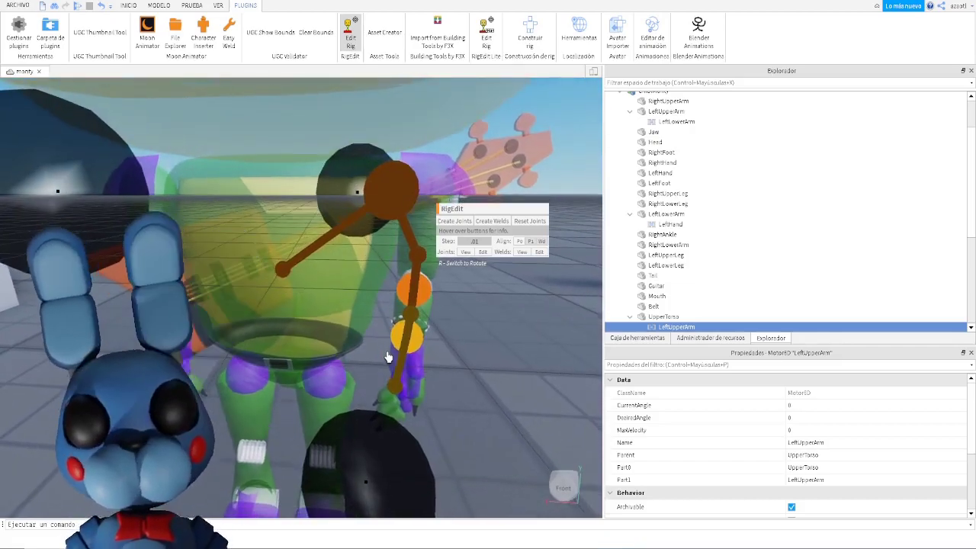
key(s)
key(w)
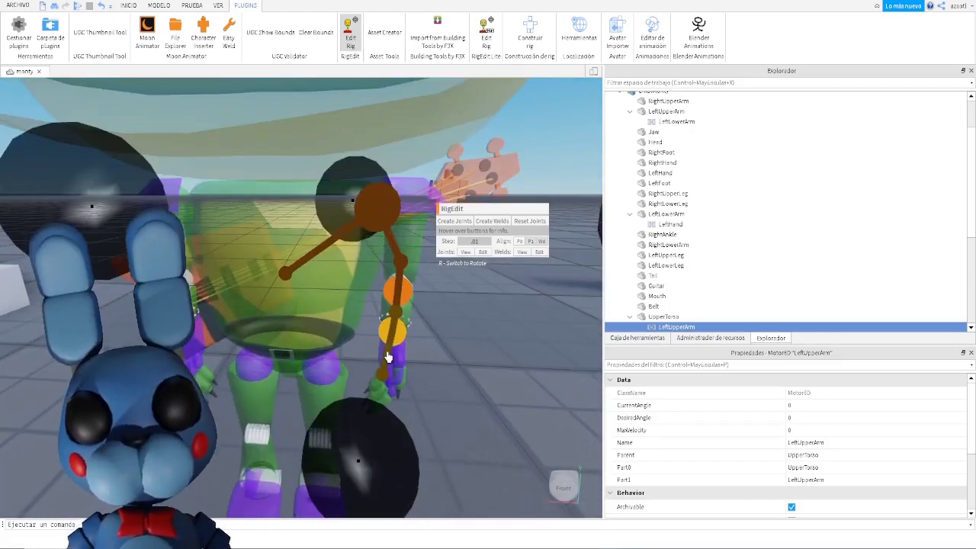
Shift the LeftUpperArm joint sideways until it lines up above the left upper arm, and deselect it
key(d)
key(d)
key(a)
key(d)
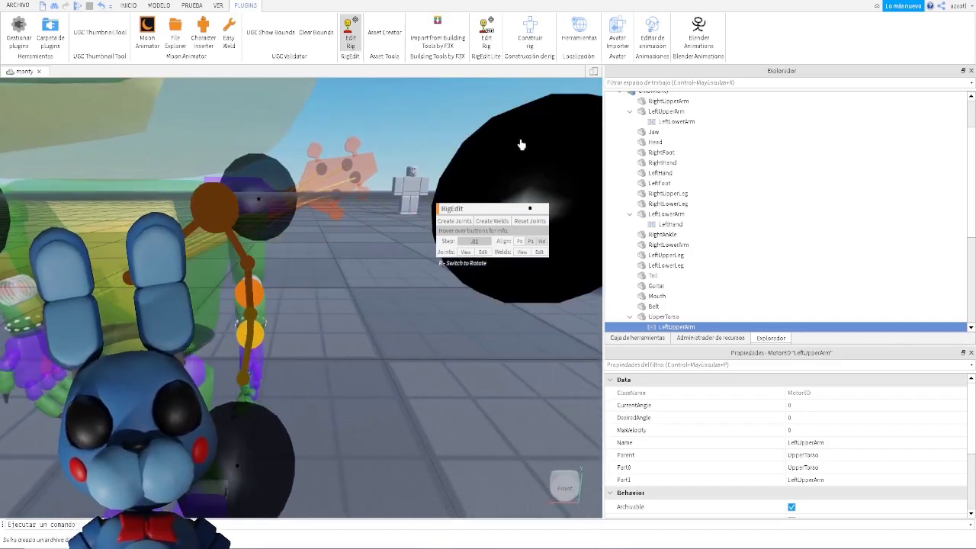
key(a)
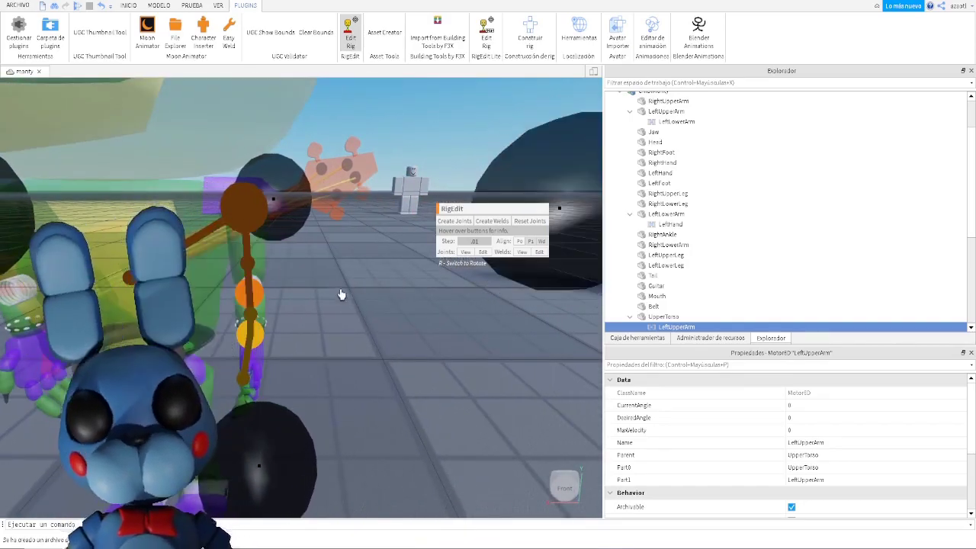
key(a)
key(d)
key(a)
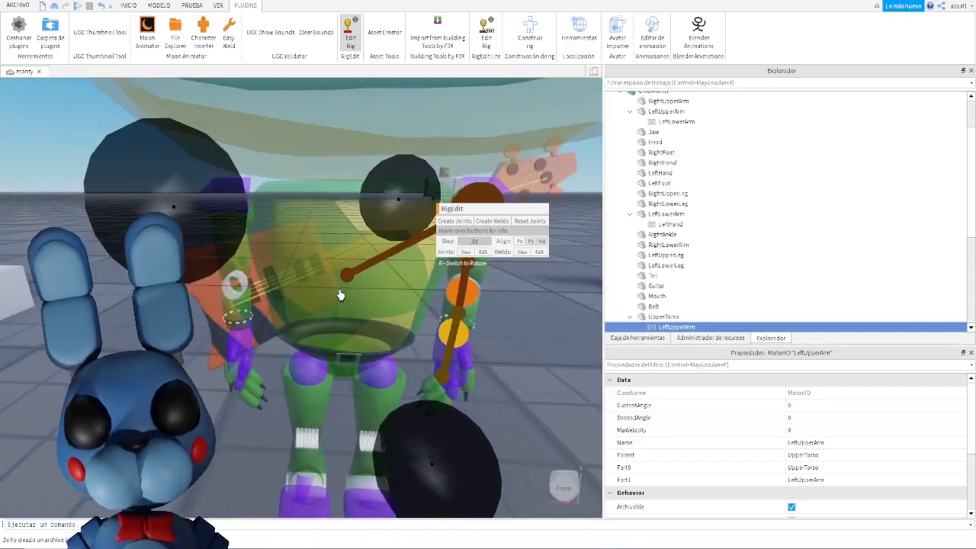
key(d)
click(418, 363)
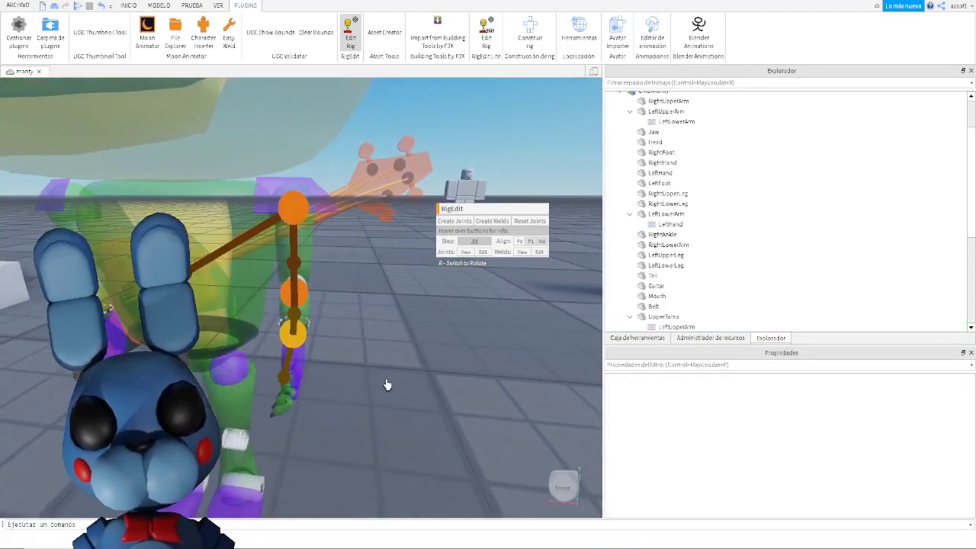
key(s)
key(w)
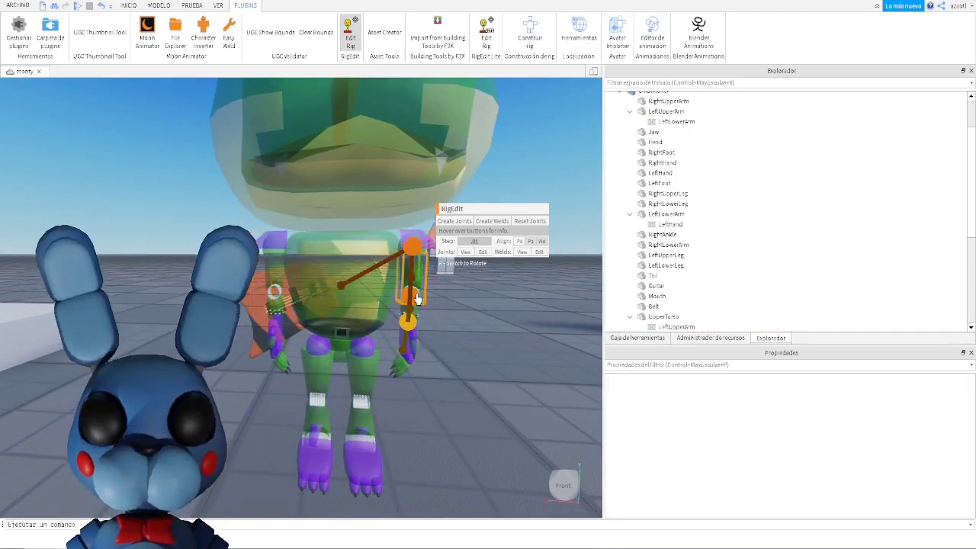
key(w)
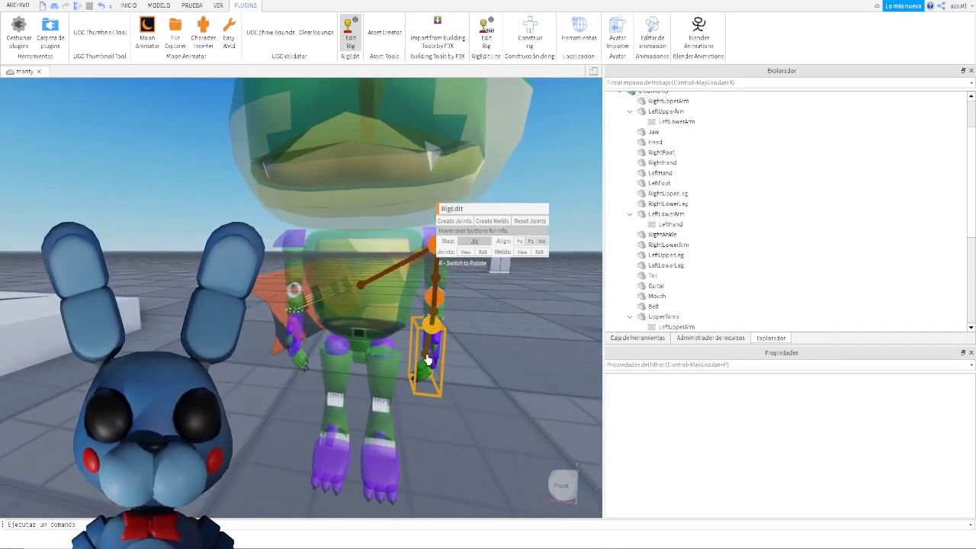
key(s)
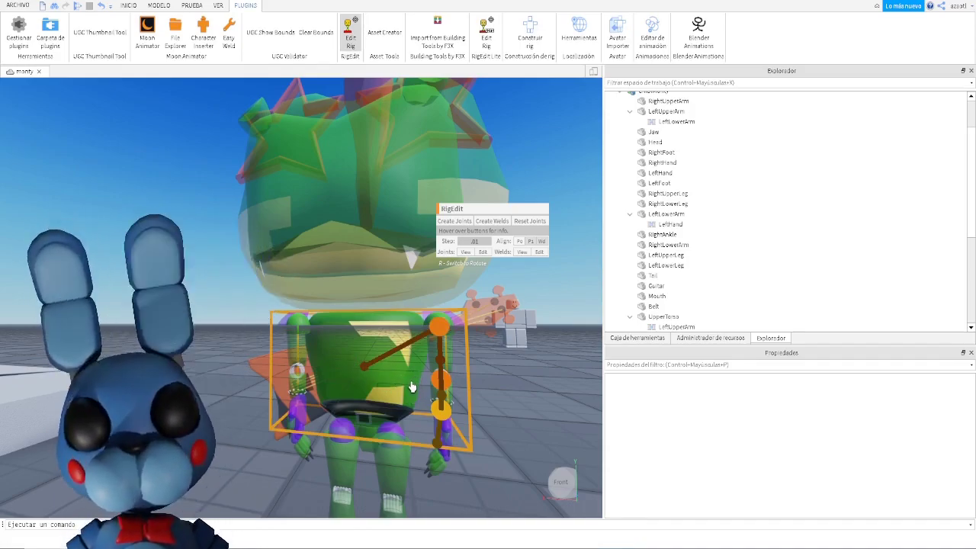
Weld the Pouldrons part to UpperTorso, taking the torso as the parent part
click(459, 222)
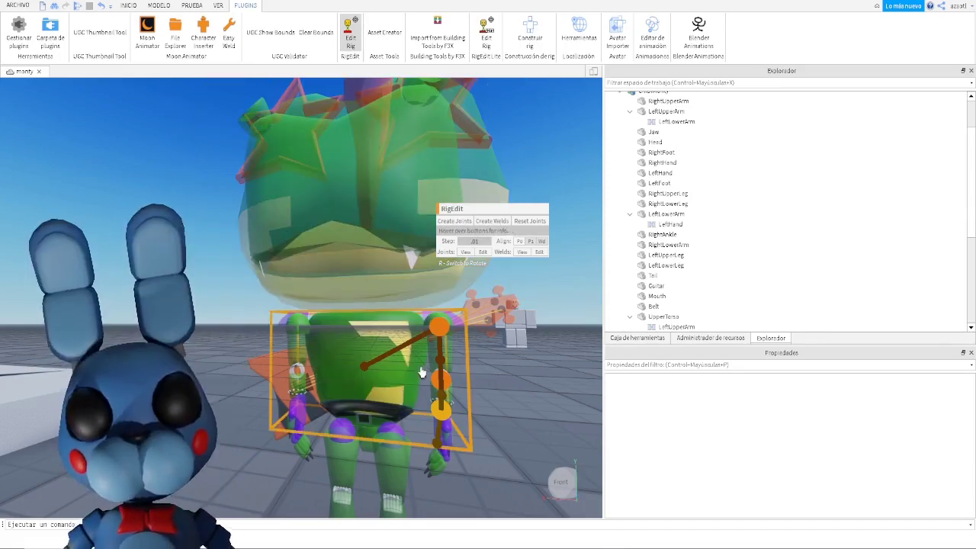
click(403, 380)
click(663, 259)
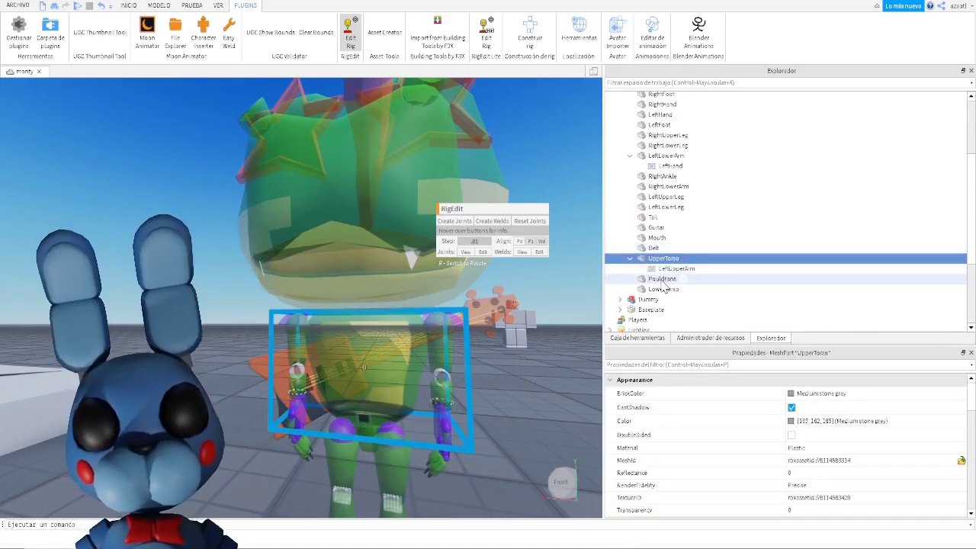
ctrl+click(664, 280)
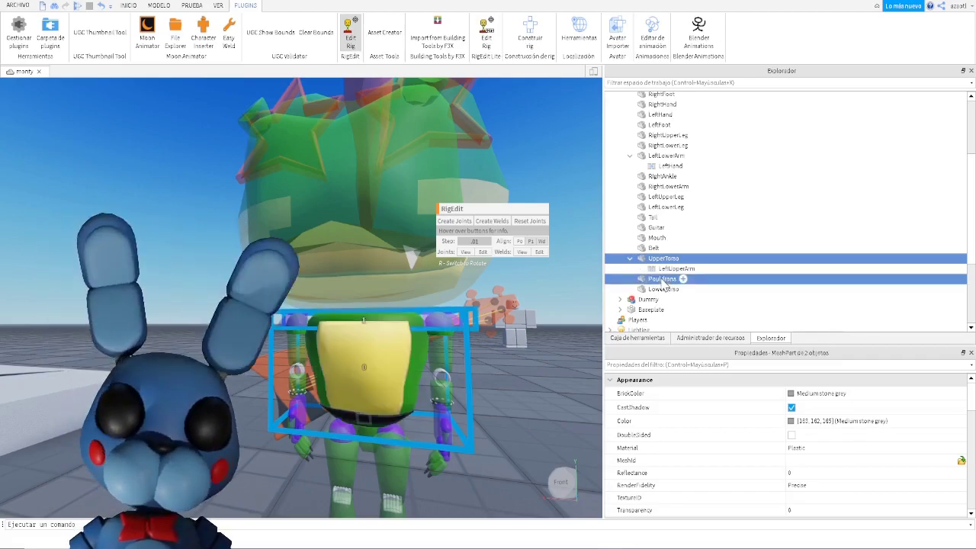
click(492, 221)
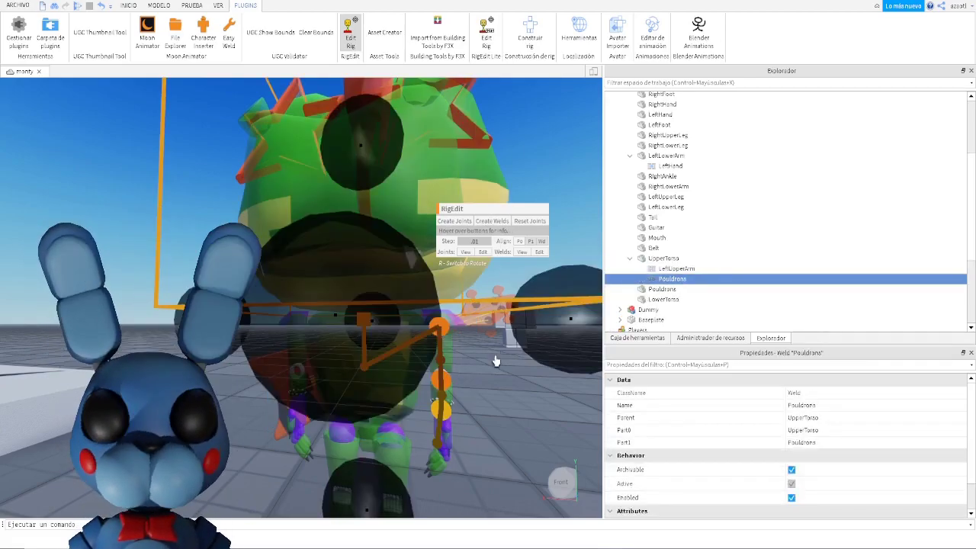
Examine the weld between UpperTorso and Pouldrons from several angles, and deselect it
scroll(488, 386, up, 3)
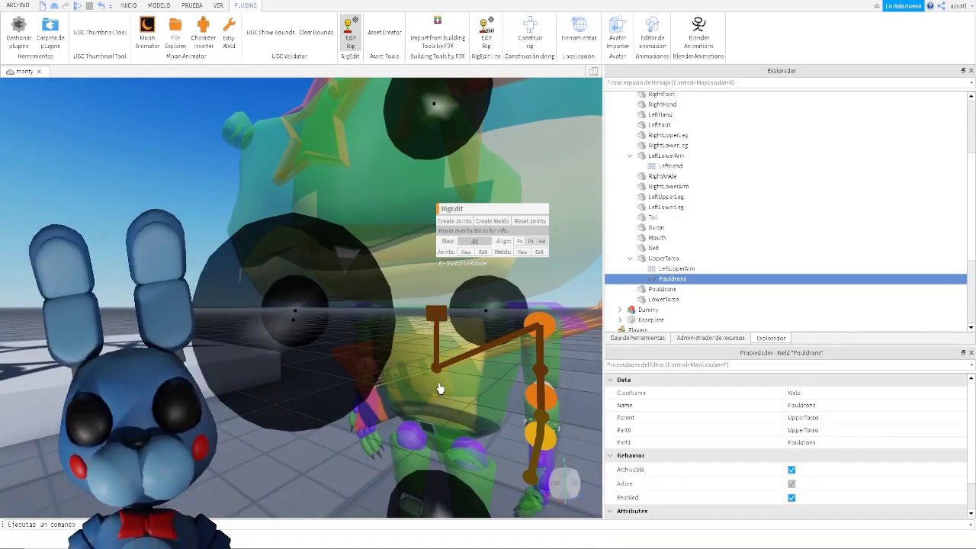
right_drag(444, 401, 444, 401)
key(a)
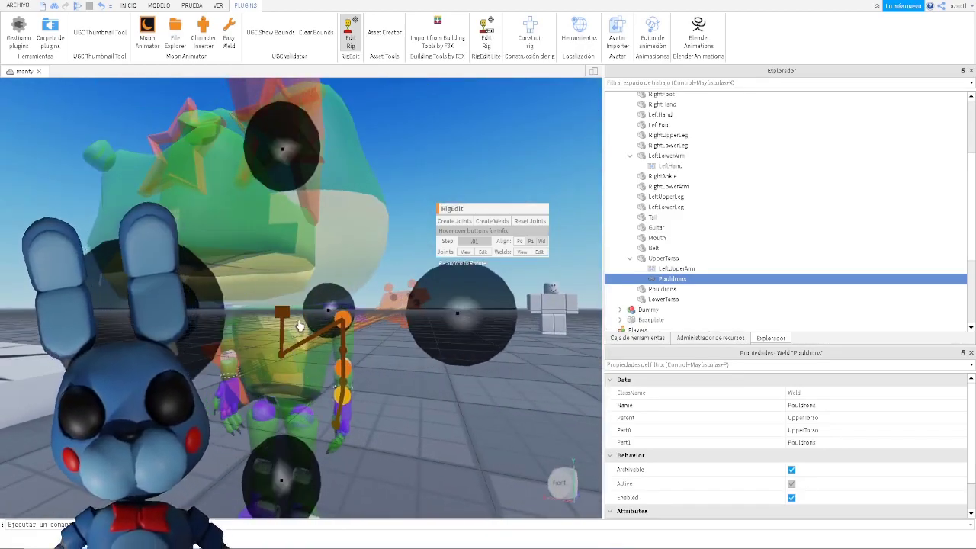
key(a)
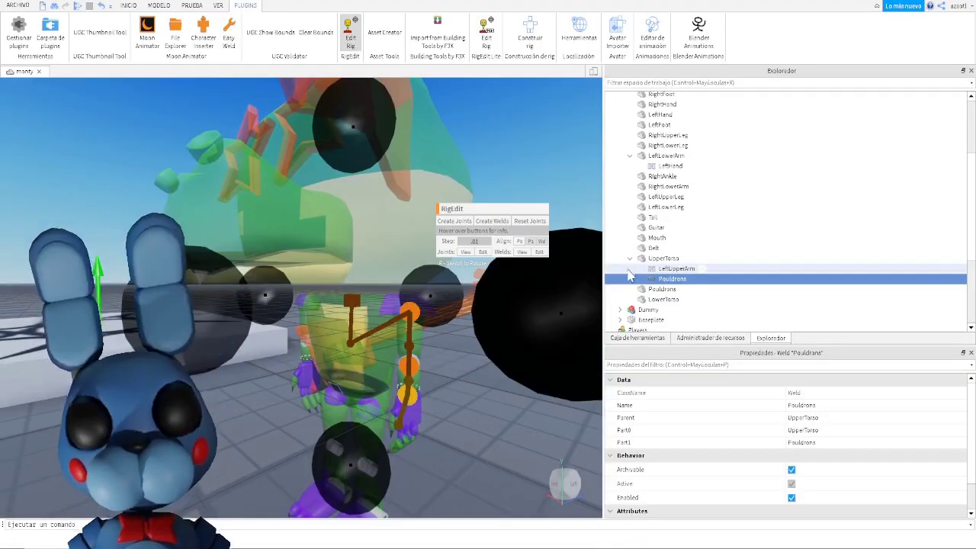
scroll(387, 337, down, 4)
scroll(386, 337, up, 2)
right_drag(386, 337, 386, 337)
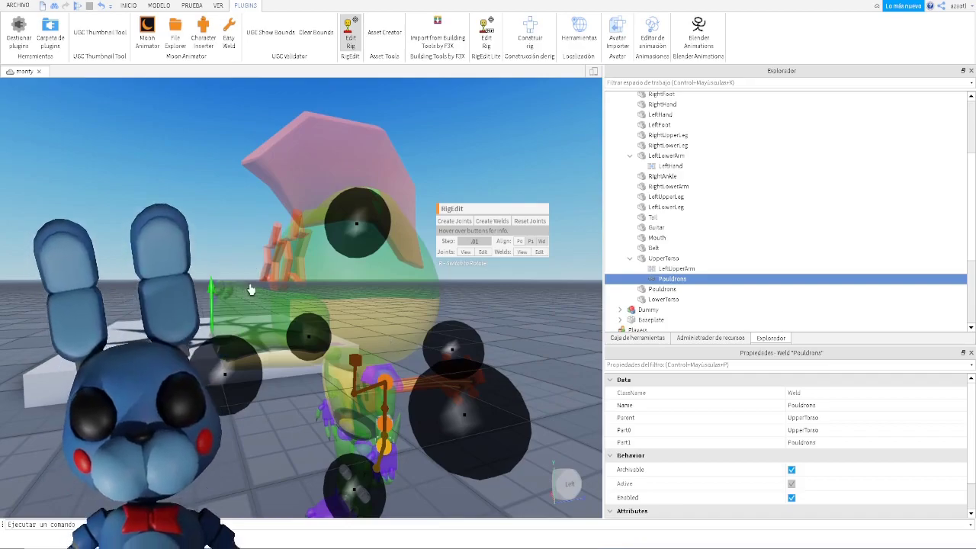
click(252, 322)
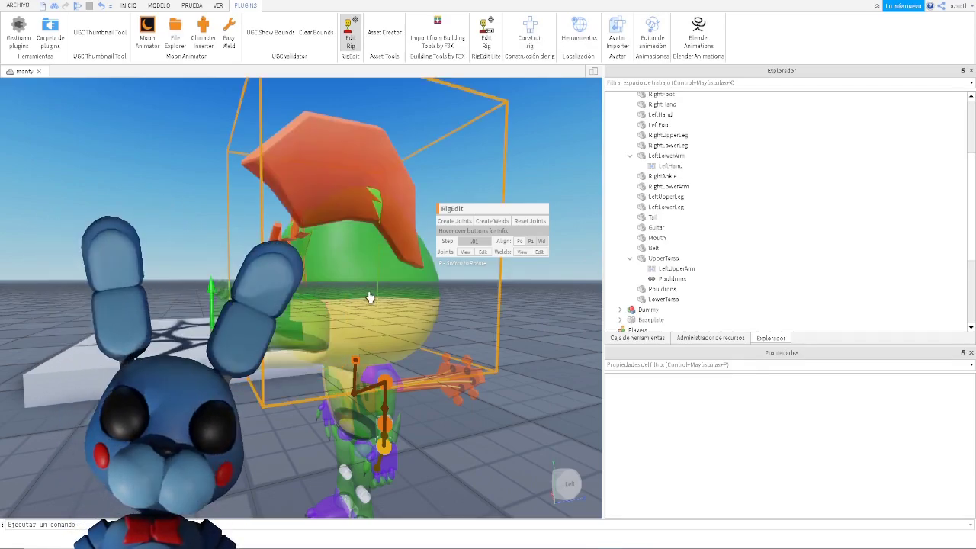
Create a joint from UpperTorso to Head, taking the torso as the parent part
key(a)
right_drag(314, 404, 314, 405)
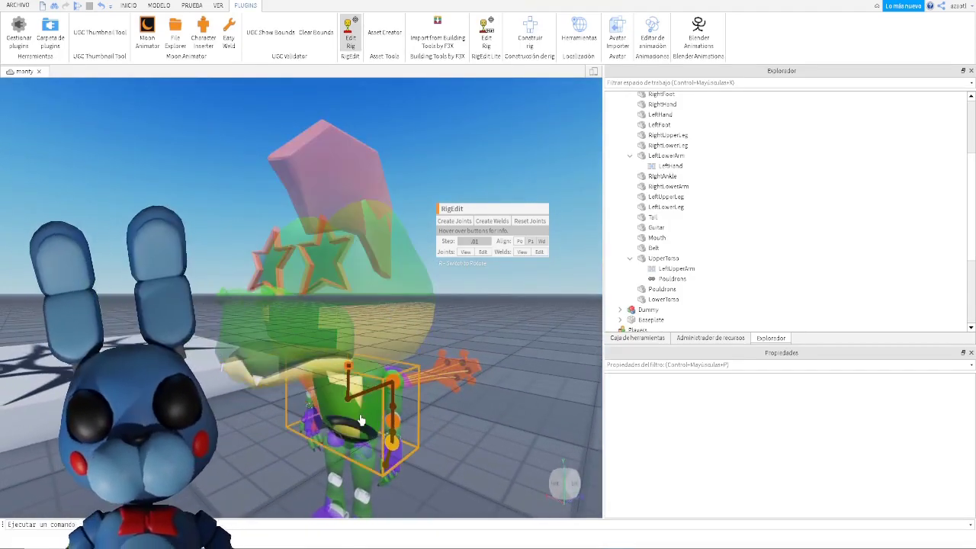
click(664, 259)
scroll(680, 268, up, 5)
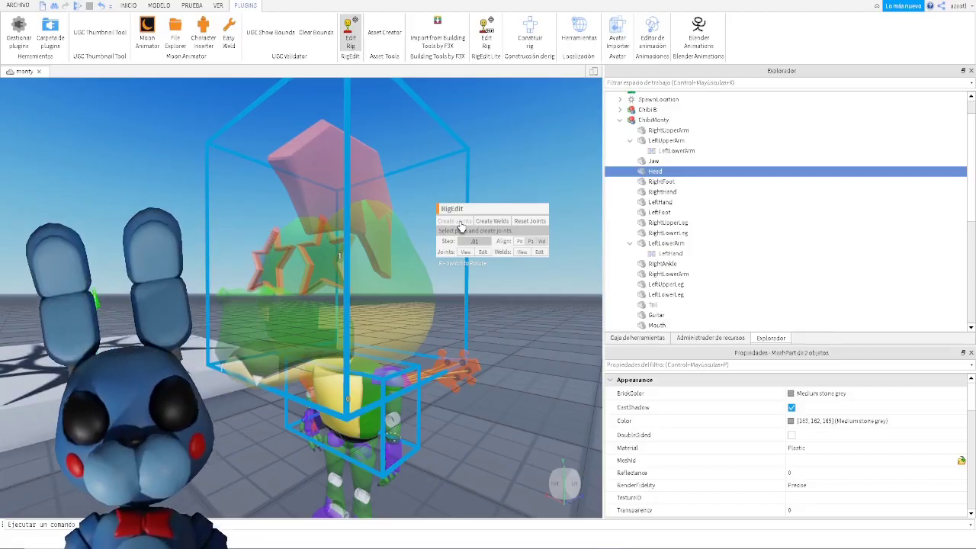
click(456, 221)
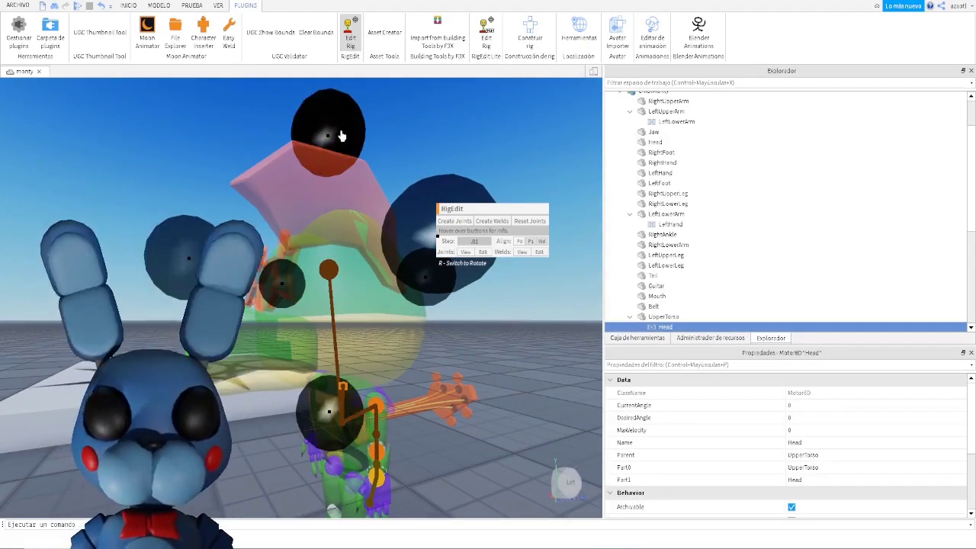
Move the Head joint down to the neck, centre it above the torso, and deselect it
drag(341, 136, 353, 260)
scroll(334, 326, up, 2)
key(q)
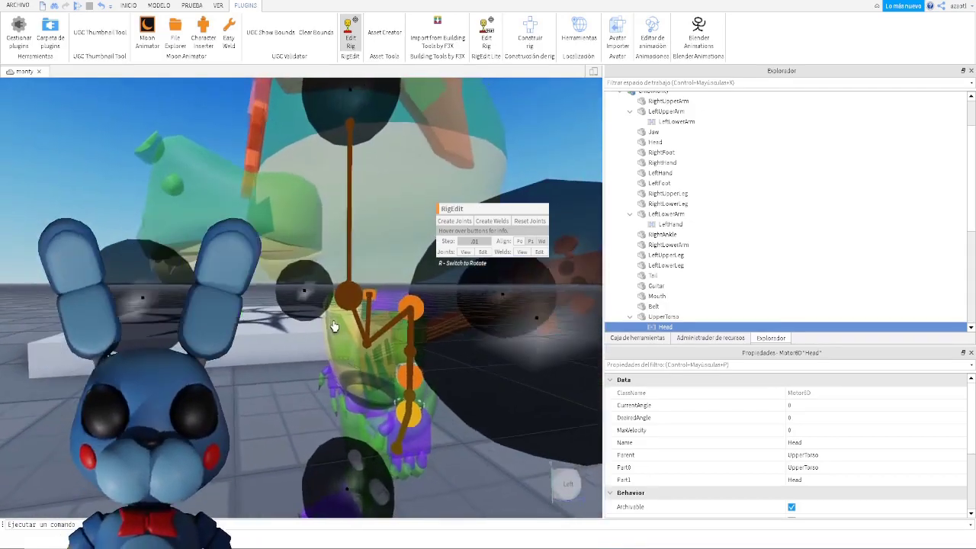
right_drag(333, 326, 281, 295)
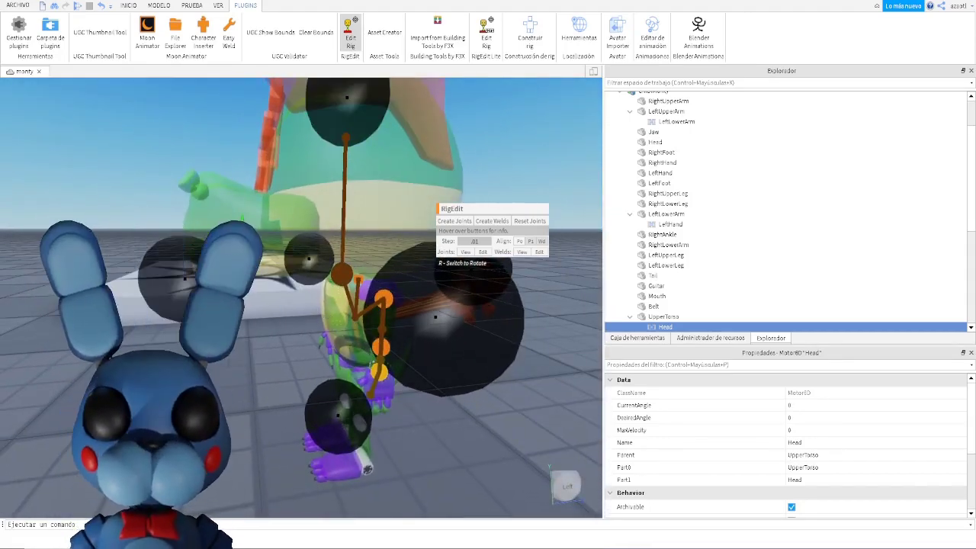
right_drag(272, 343, 272, 343)
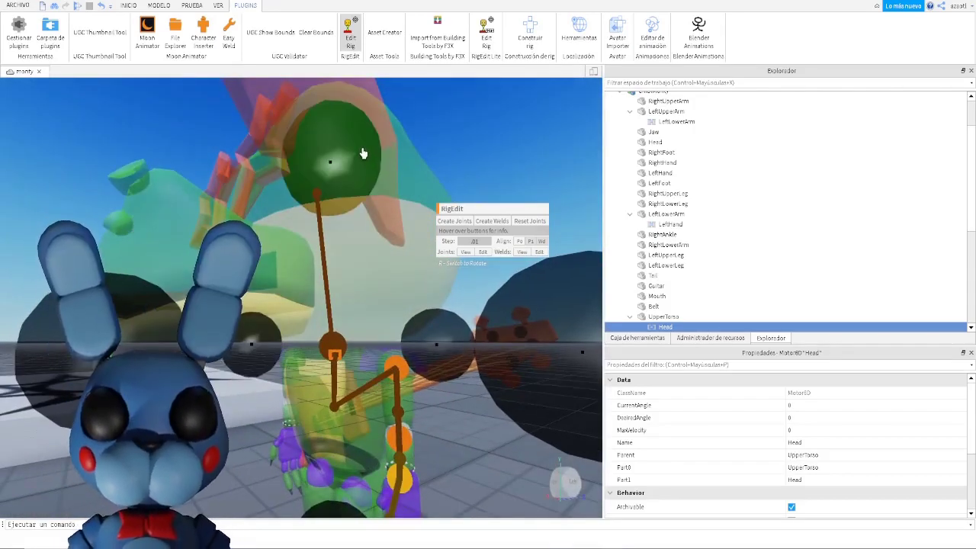
right_drag(411, 205, 411, 204)
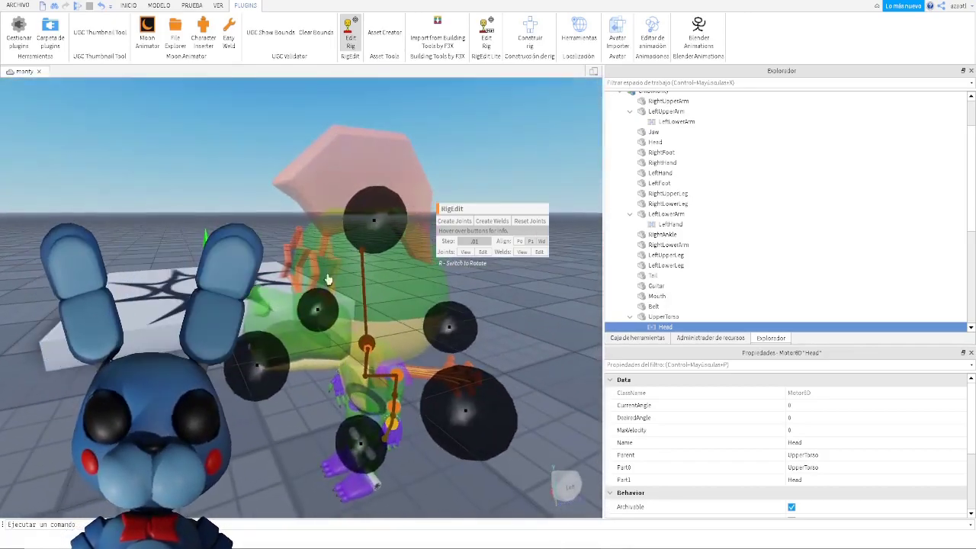
click(442, 292)
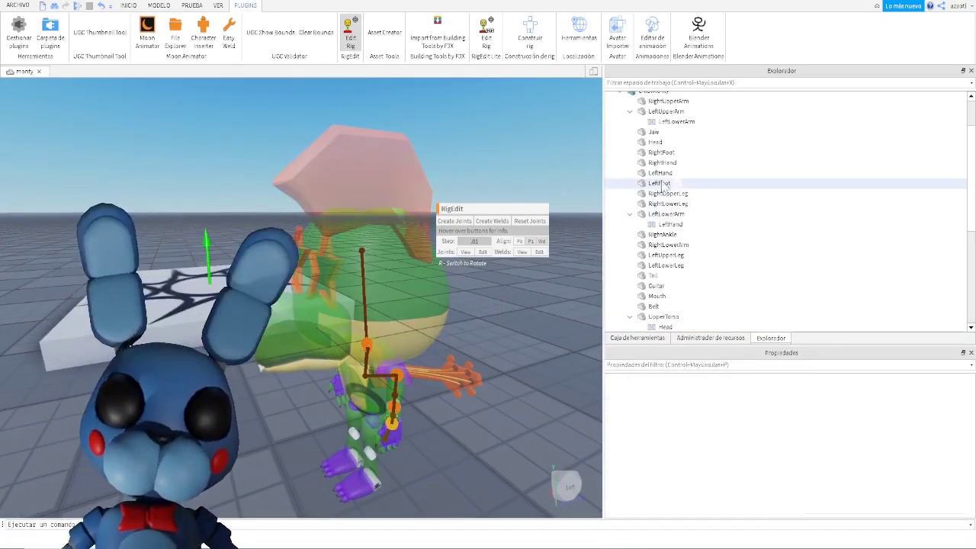
Create a joint from Head to Mouth, taking the head as the parent part
click(655, 144)
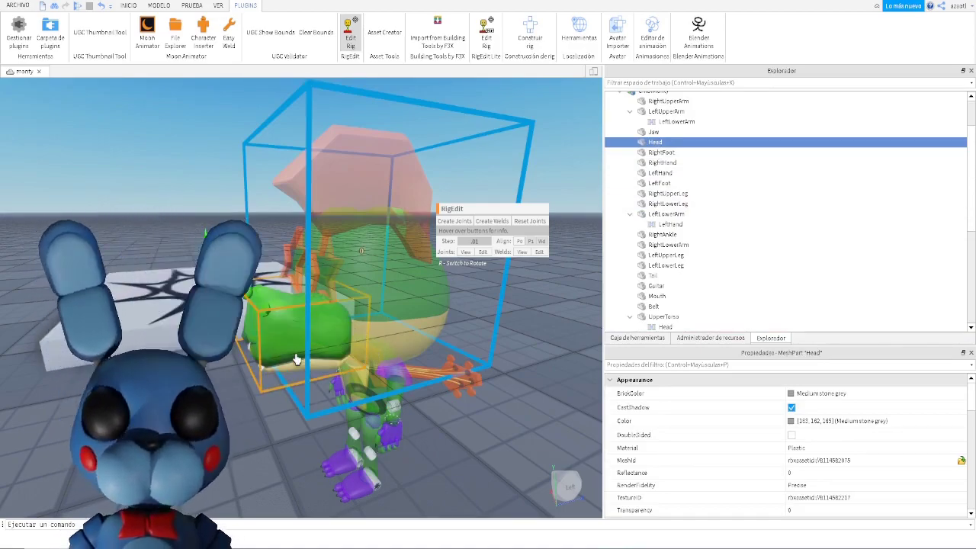
right_drag(302, 396, 302, 396)
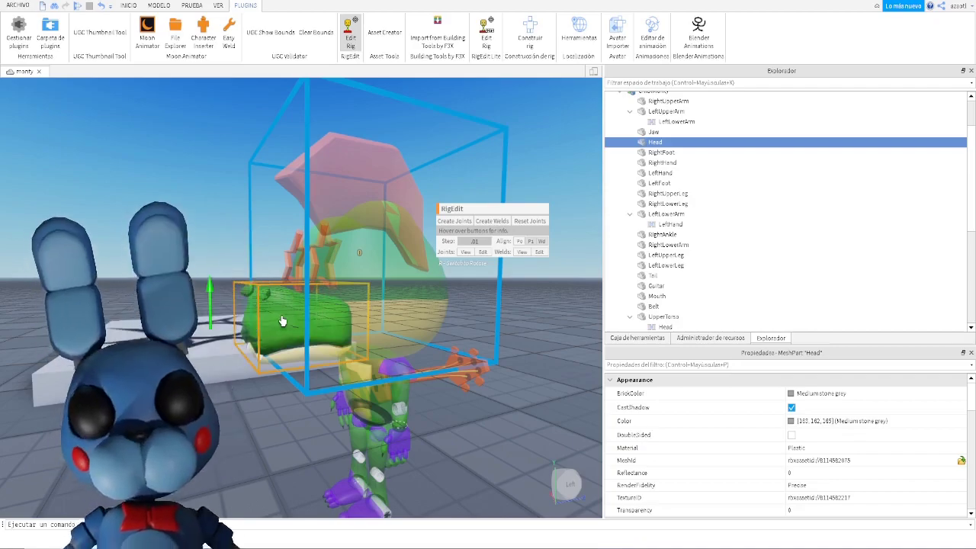
right_drag(291, 415, 291, 415)
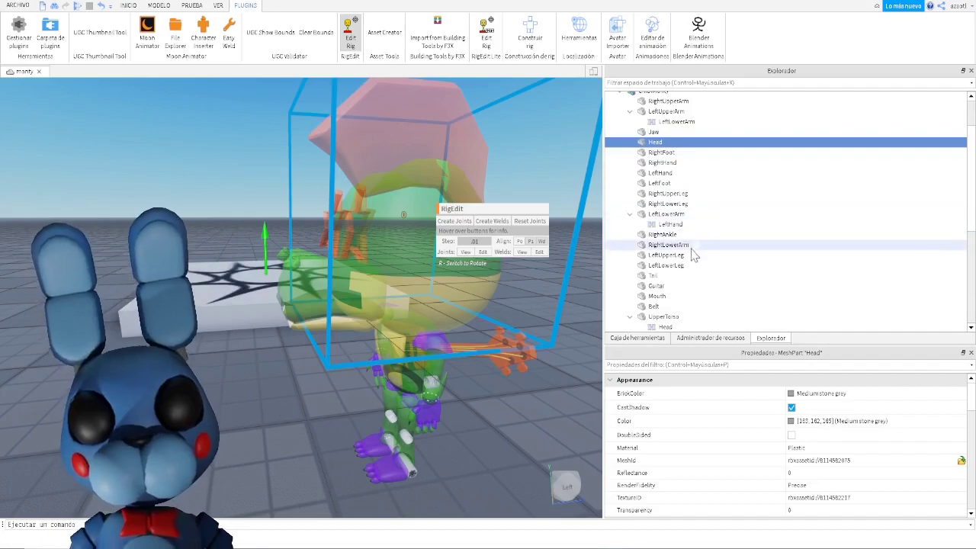
scroll(687, 283, down, 1)
ctrl+click(657, 269)
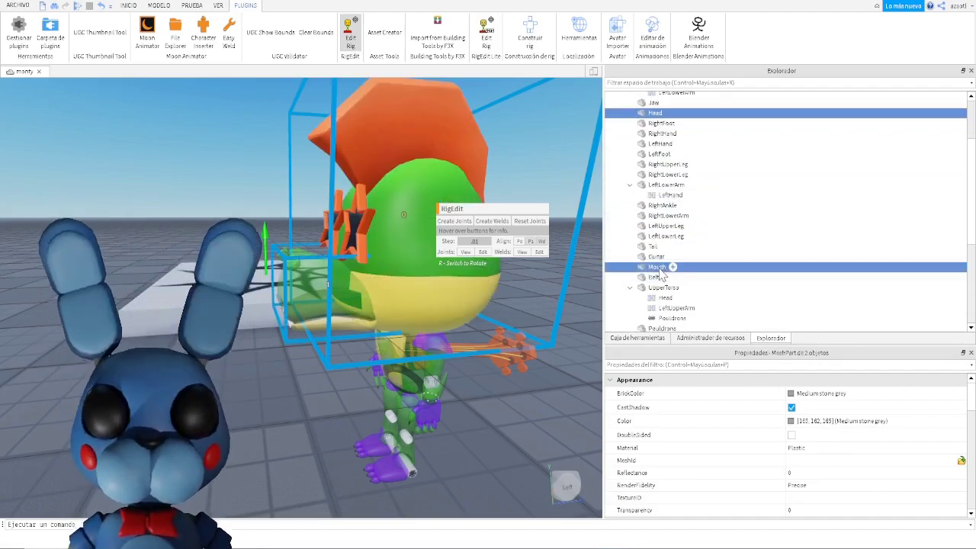
click(454, 222)
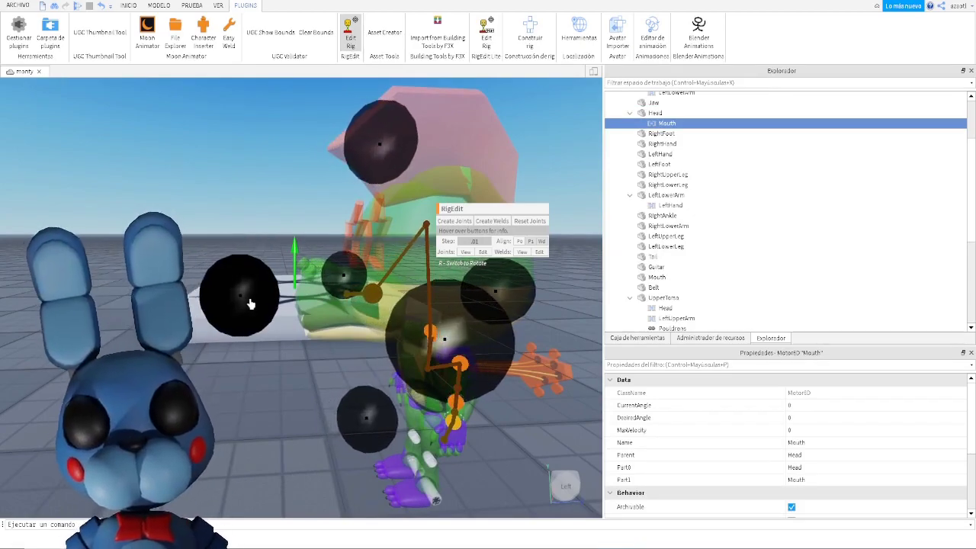
Move the Mouth joint to the back of the snout, where it meets the head
right_drag(255, 303, 272, 325)
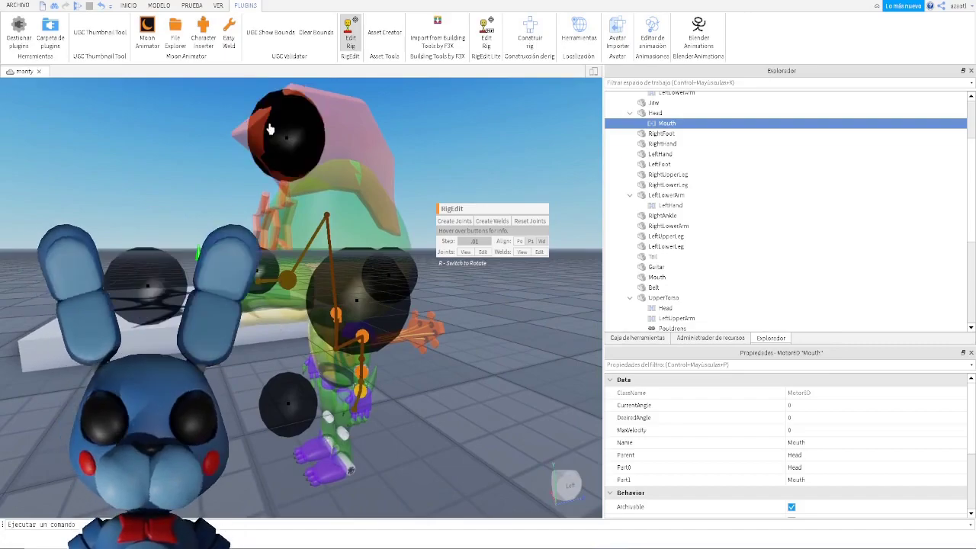
drag(287, 129, 288, 141)
drag(357, 314, 379, 323)
right_drag(242, 325, 242, 325)
Create a joint from Head to Jaw, taking the head as the parent part
click(656, 113)
scroll(660, 164, up, 1)
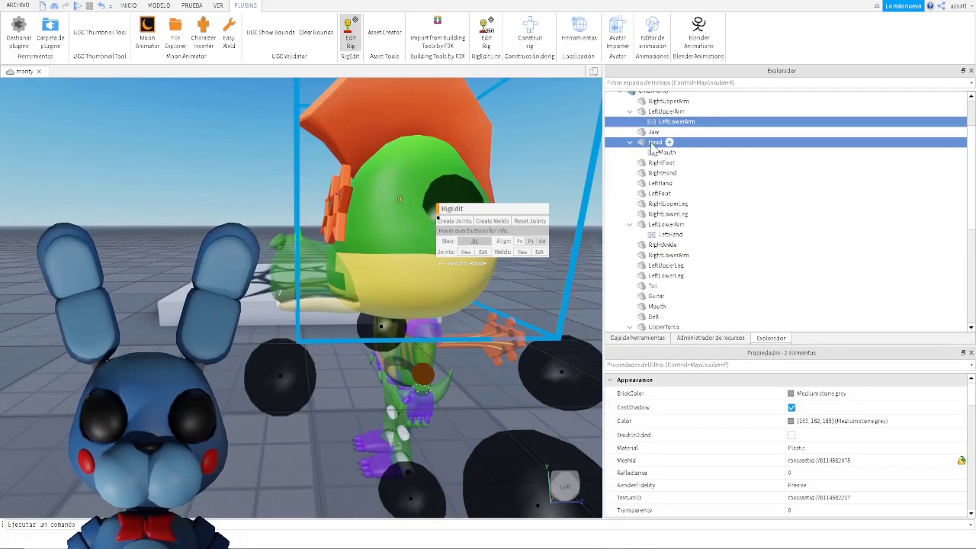
click(654, 144)
ctrl+click(650, 132)
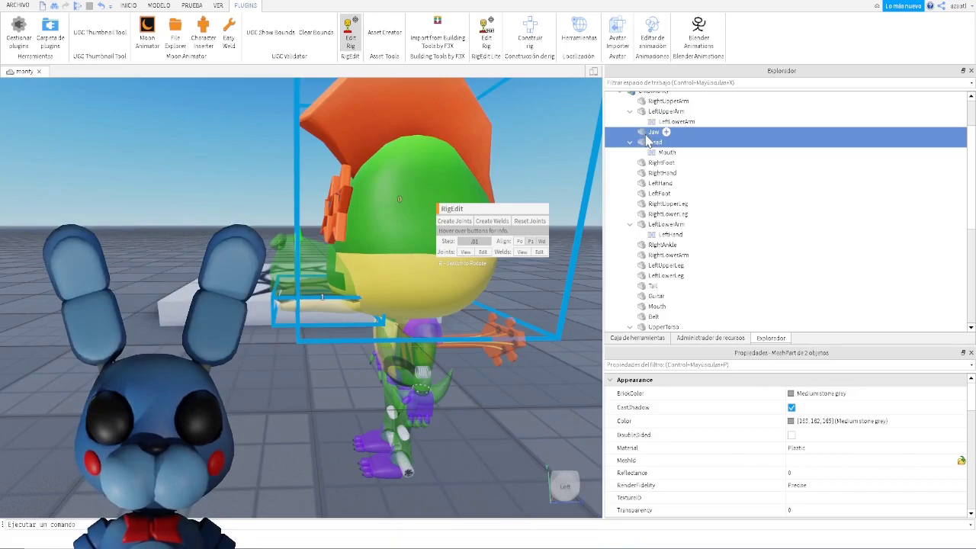
click(452, 221)
Place the Jaw joint at the back of the jaw, lower the Mouth joint to the same point, and deselect it
drag(182, 314, 218, 319)
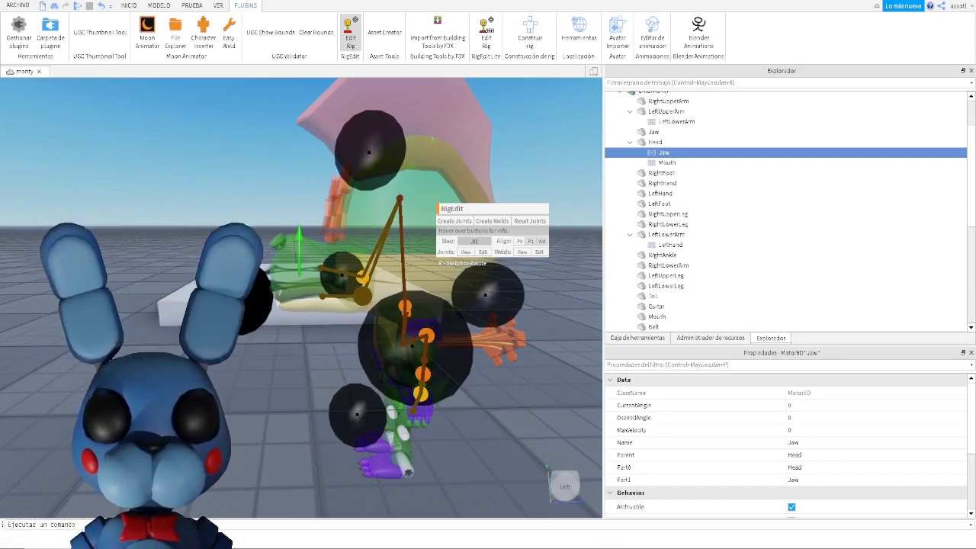
click(366, 284)
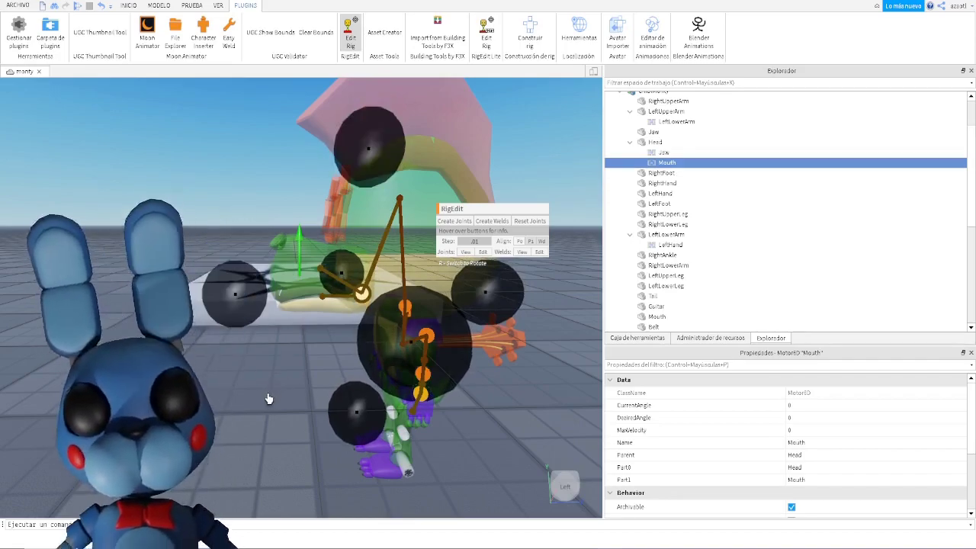
right_drag(263, 398, 264, 397)
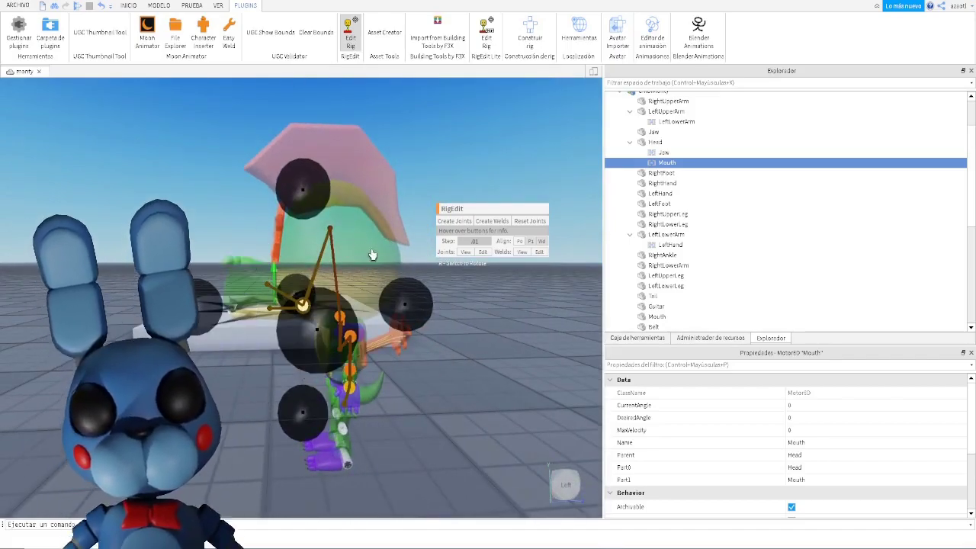
right_drag(239, 366, 239, 367)
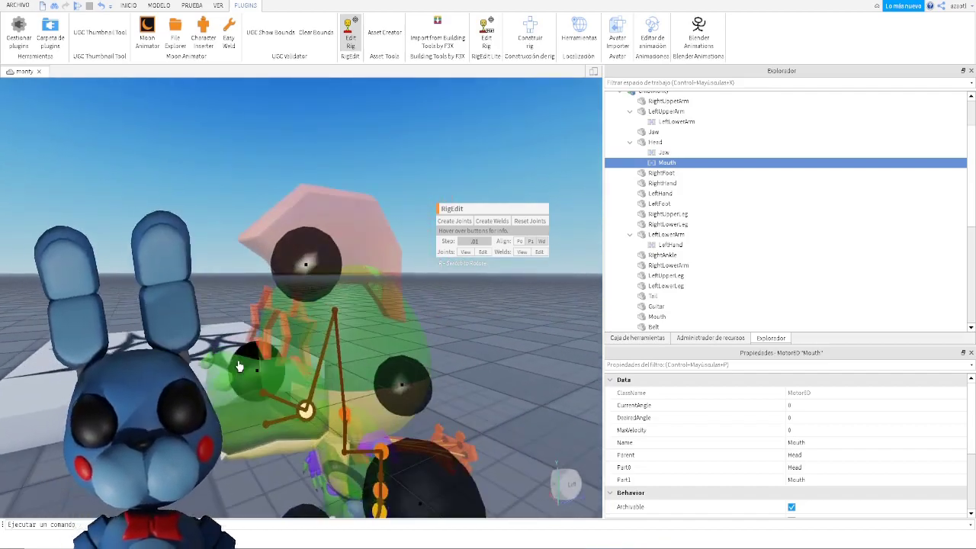
click(361, 240)
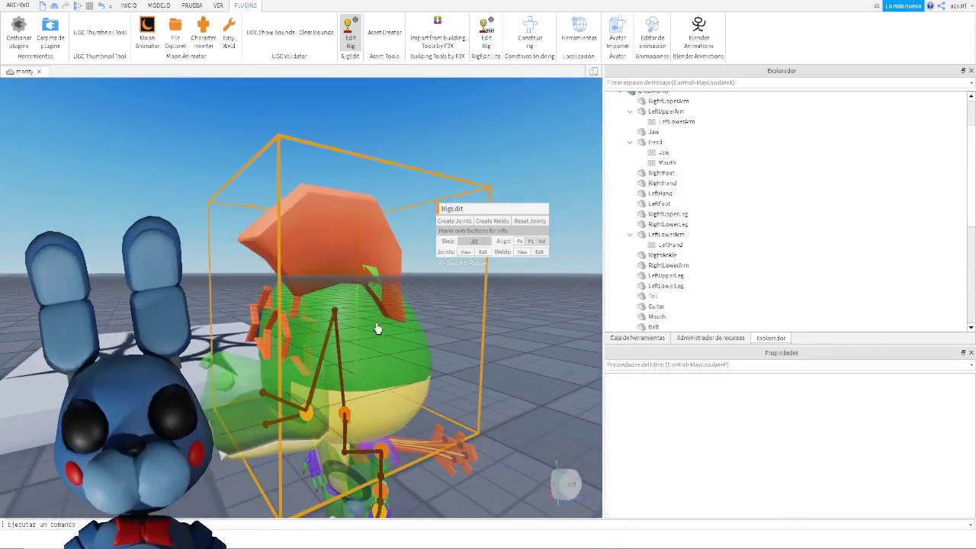
Create a joint from LowerTorso to RightUpperLeg, taking the lower torso as the parent part
right_drag(248, 384, 248, 384)
right_drag(370, 359, 369, 359)
scroll(370, 360, up, 3)
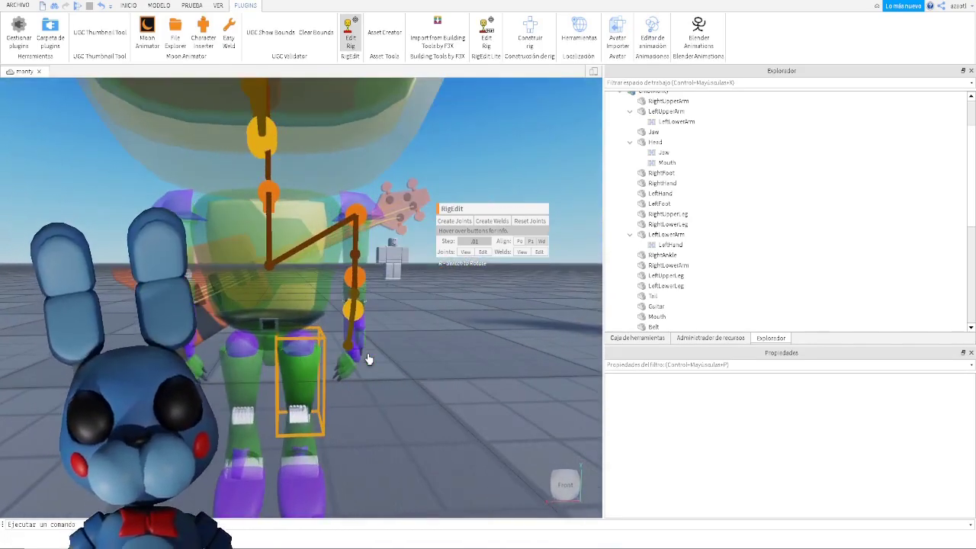
key(q)
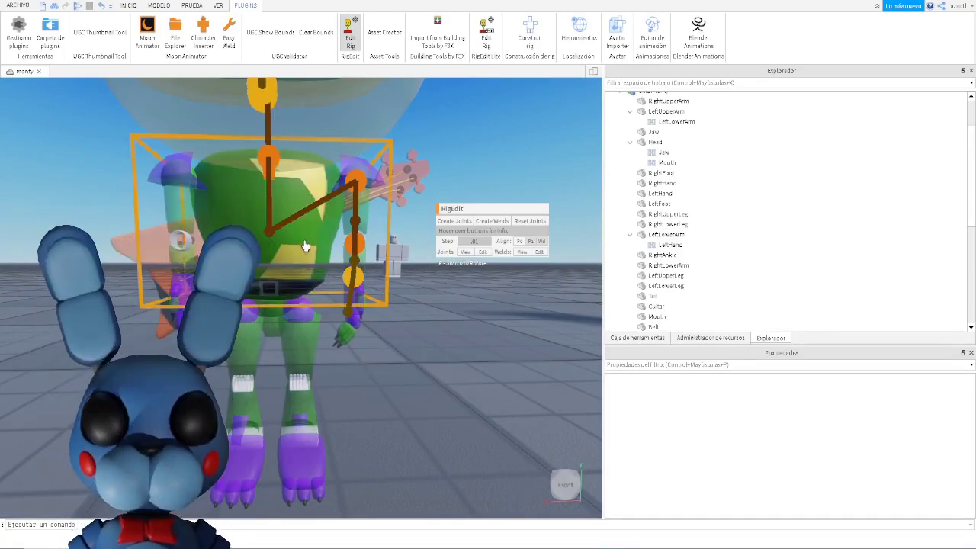
click(304, 244)
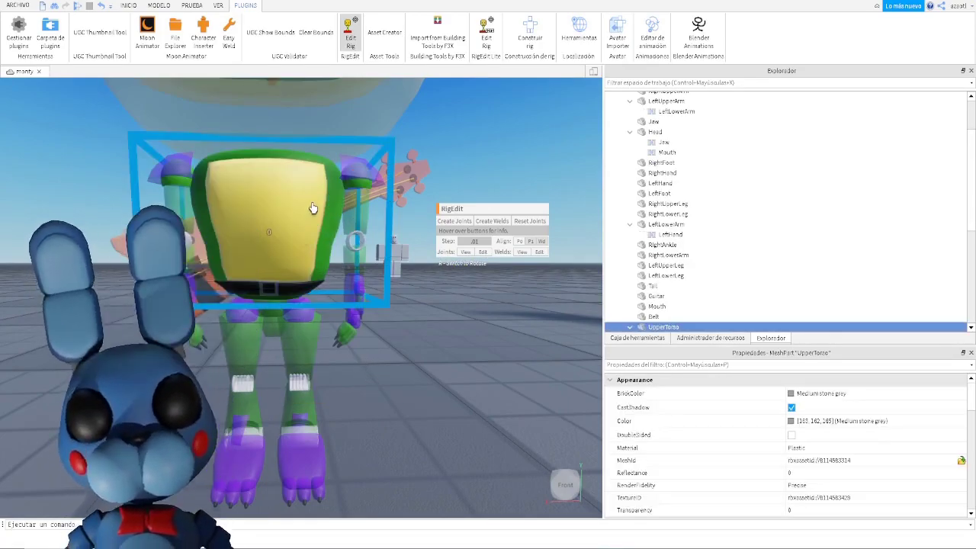
click(274, 312)
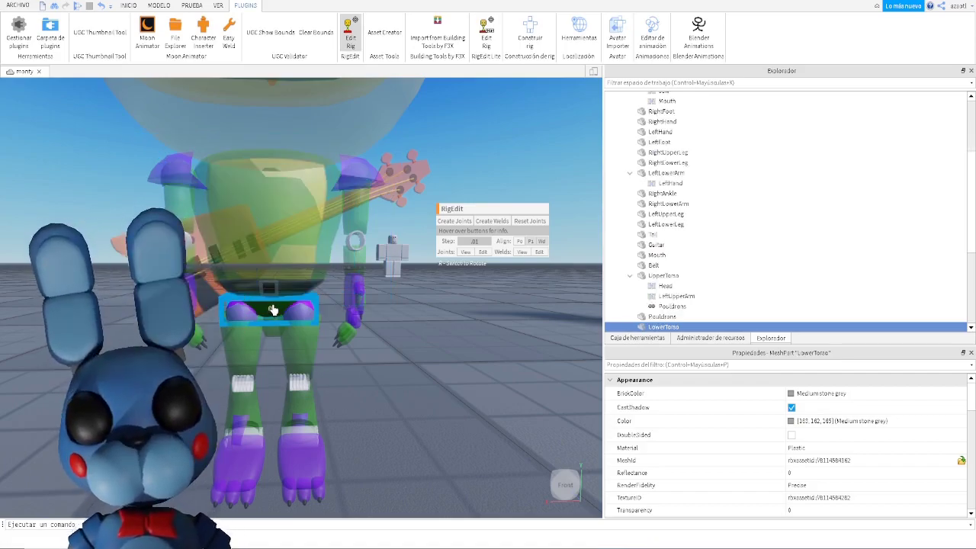
click(383, 372)
click(267, 320)
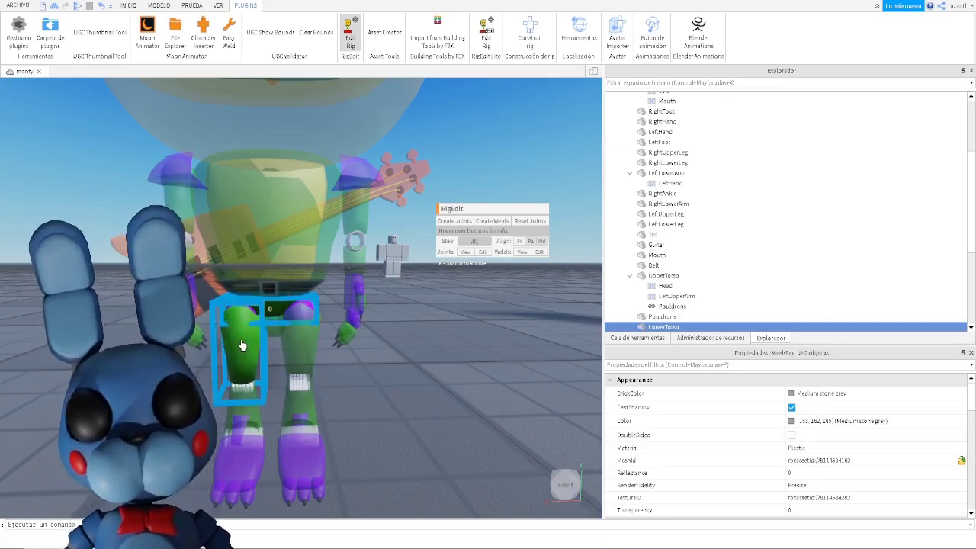
ctrl+click(241, 346)
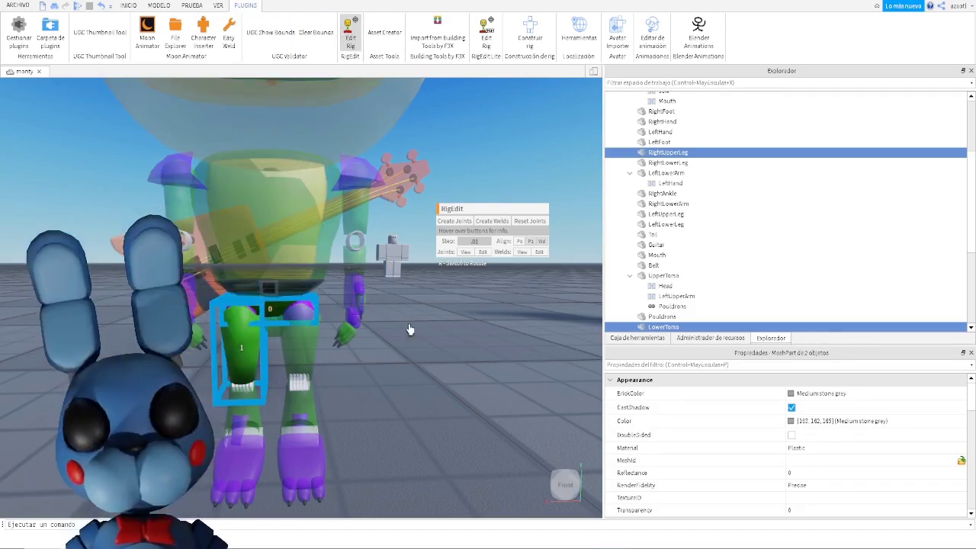
scroll(690, 275, down, 1)
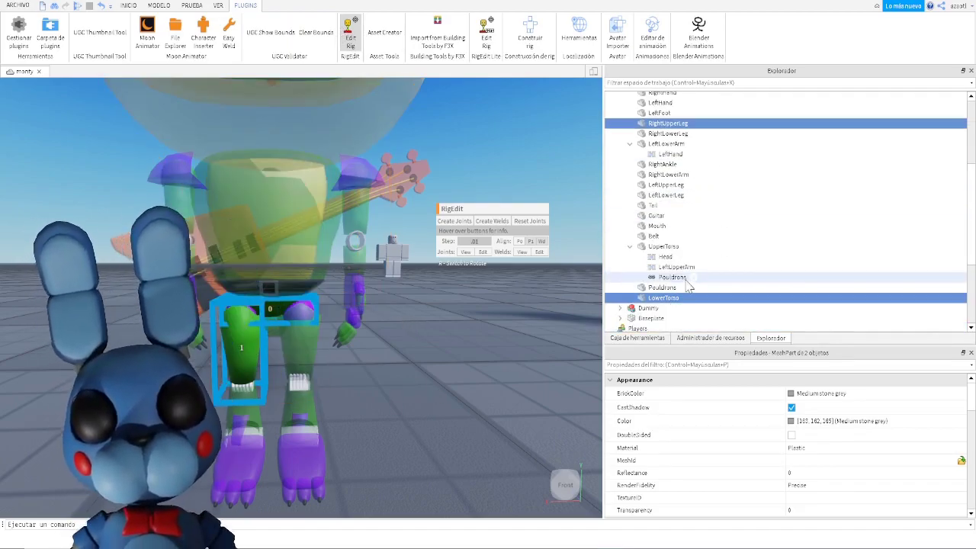
click(662, 300)
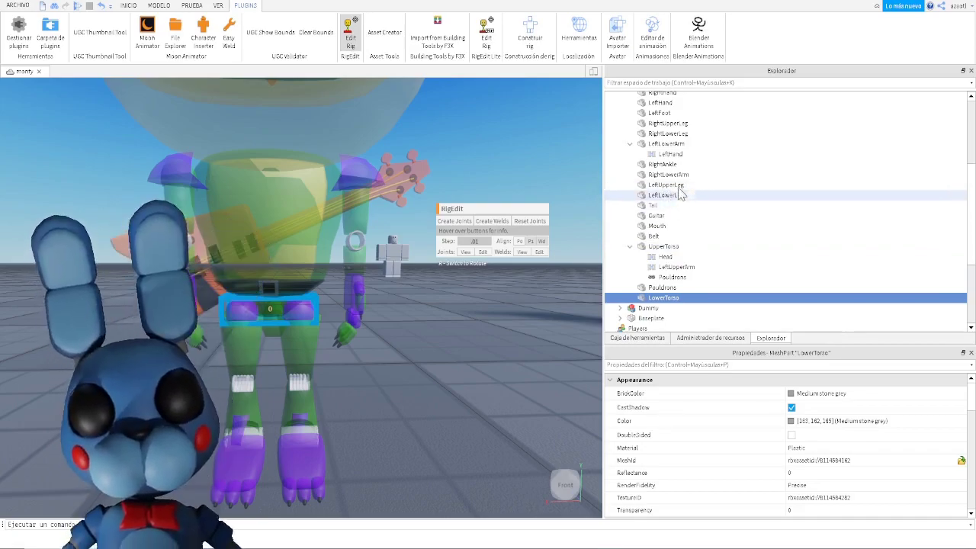
ctrl+click(674, 125)
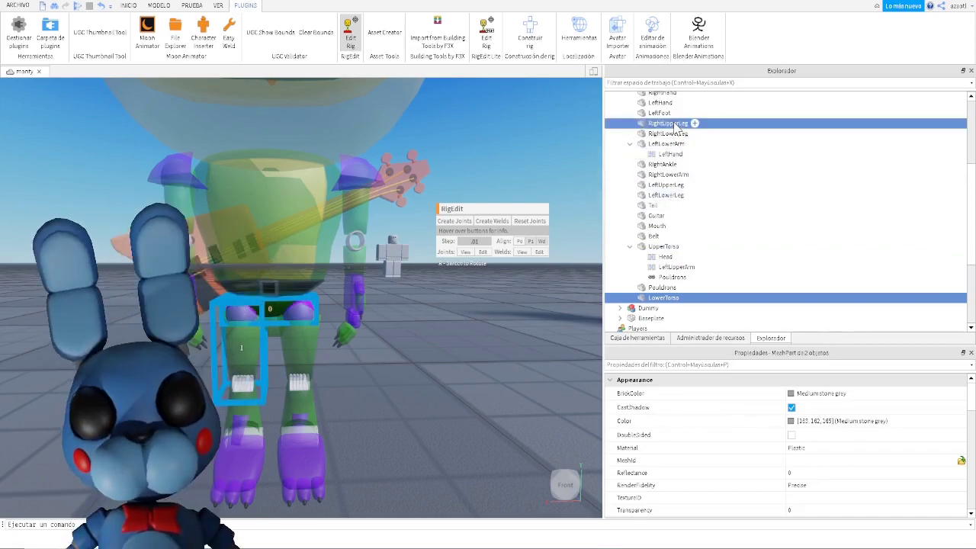
click(451, 222)
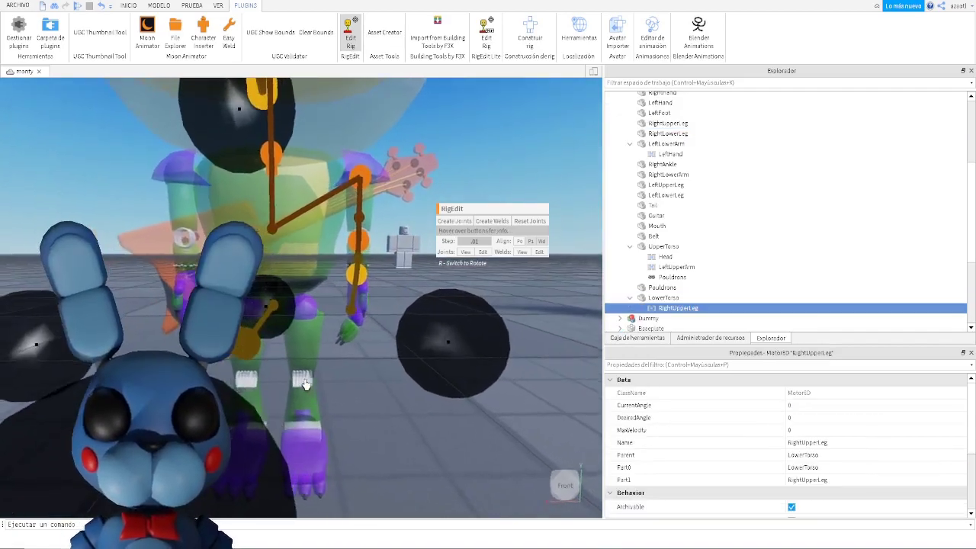
Move the RightUpperLeg joint up to the right hip, at the top of the thigh, and deselect it
scroll(303, 384, up, 3)
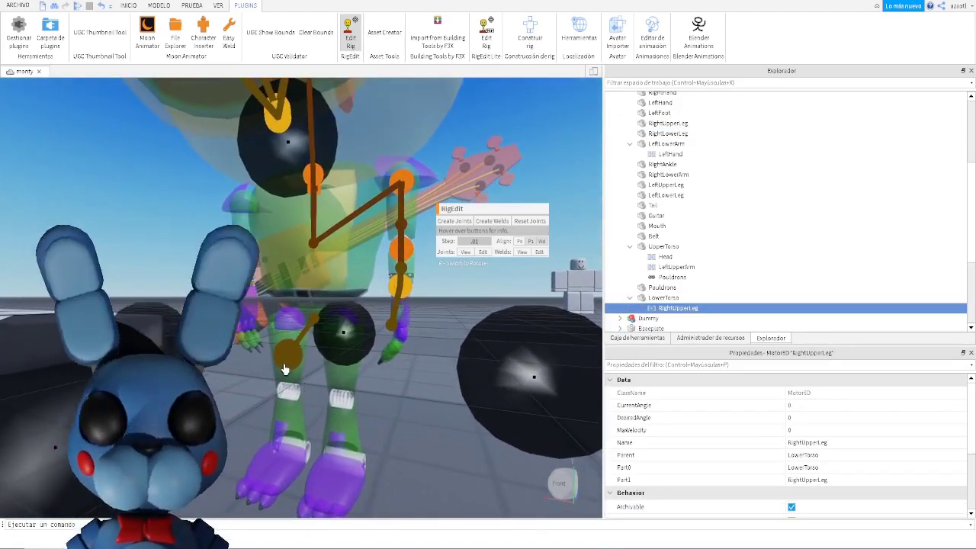
scroll(292, 386, down, 3)
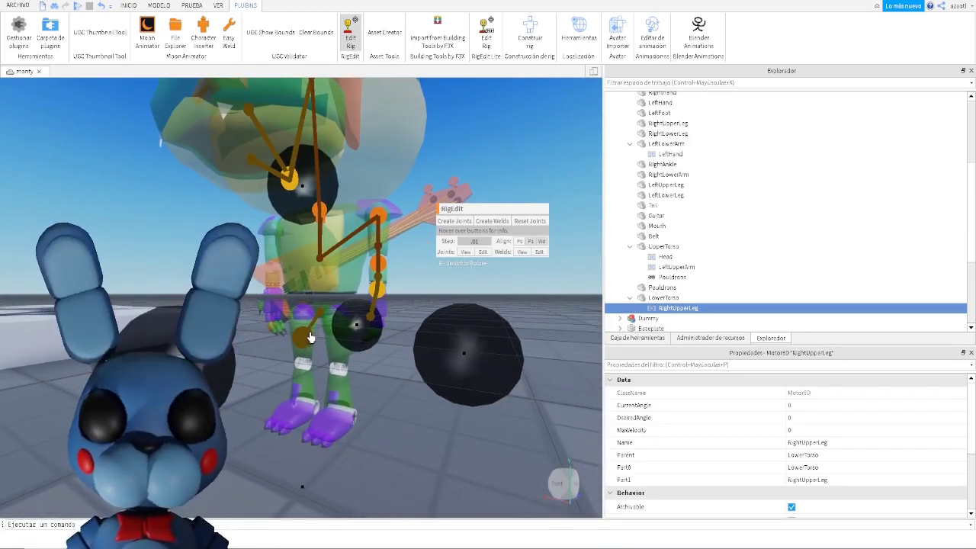
click(398, 424)
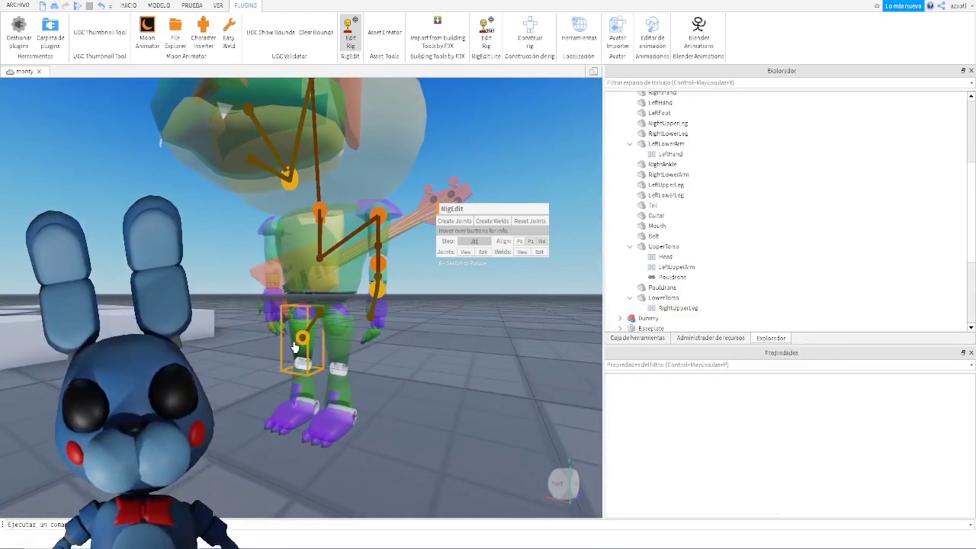
click(303, 343)
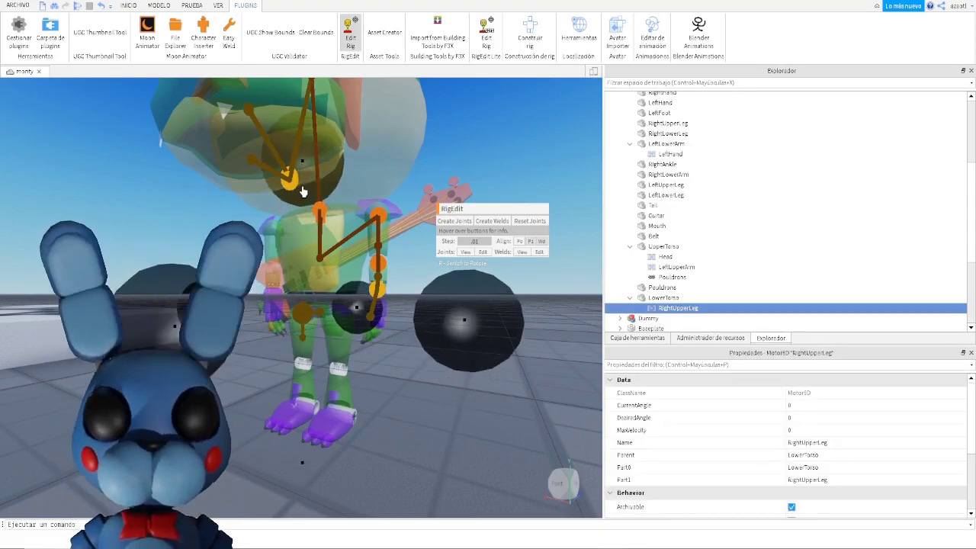
scroll(370, 384, up, 10)
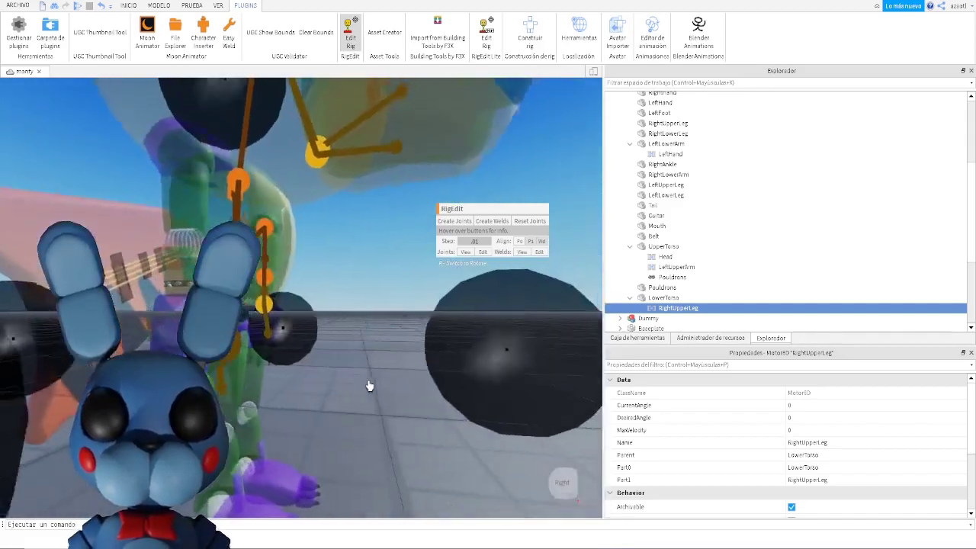
scroll(372, 385, down, 10)
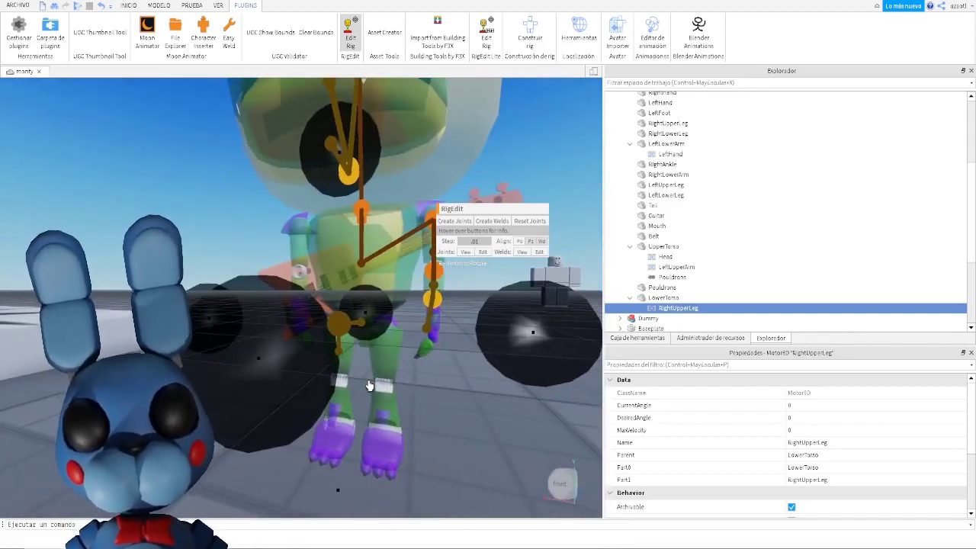
scroll(369, 385, up, 5)
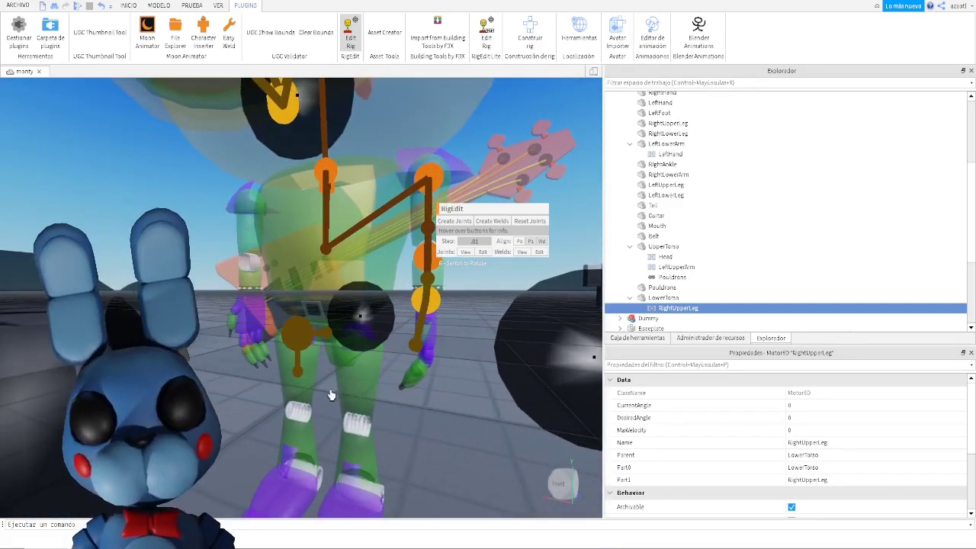
click(305, 384)
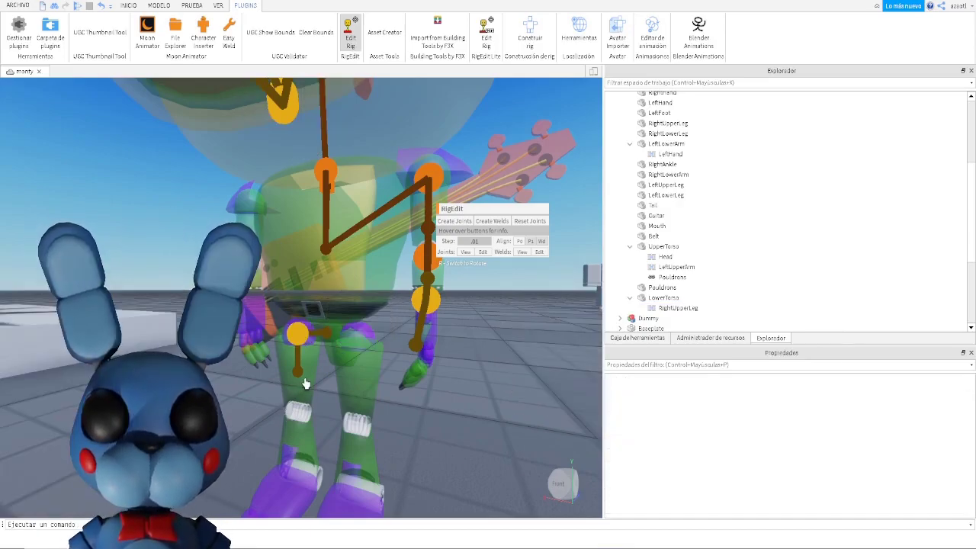
Create a joint from RightUpperLeg to RightLowerLeg, taking the upper leg as the parent part
click(303, 382)
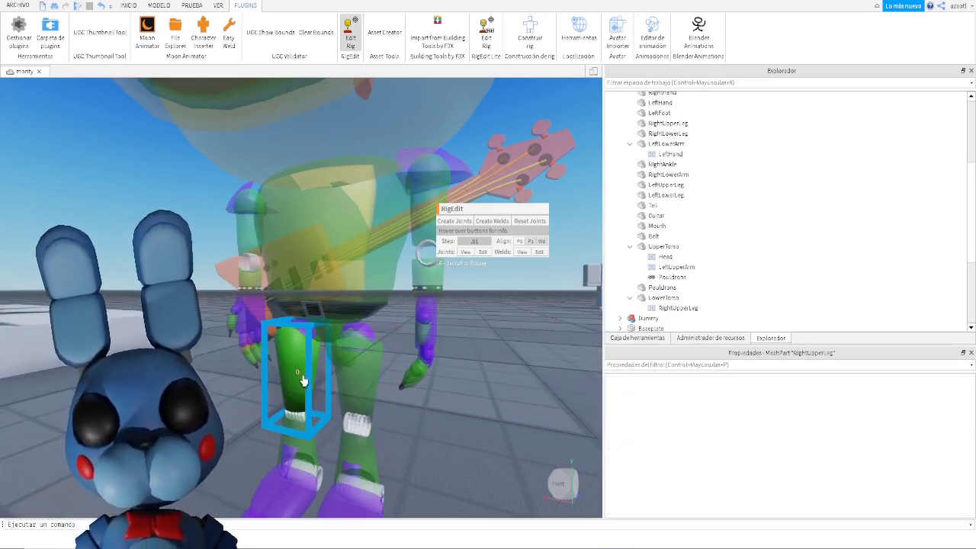
ctrl+click(301, 452)
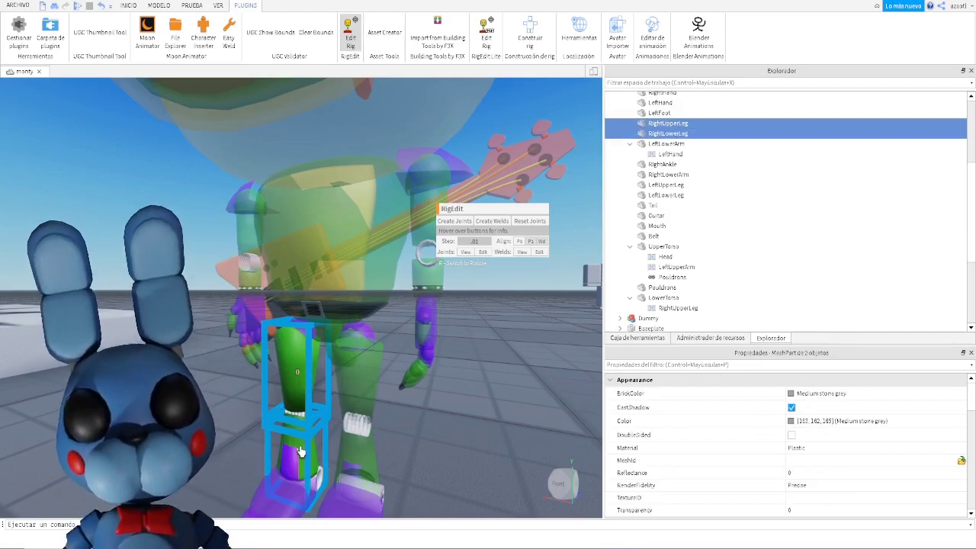
click(457, 221)
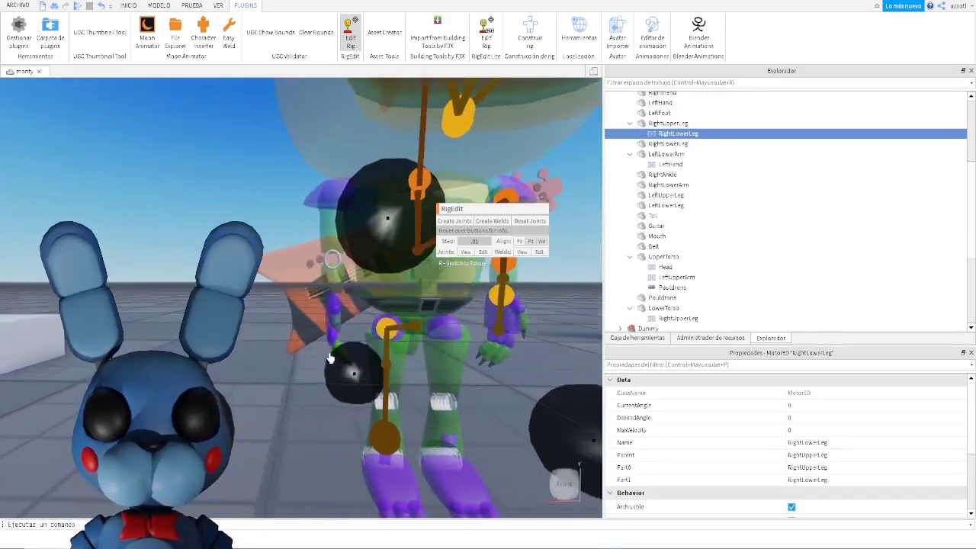
Raise the RightLowerLeg joint to the right knee and deselect it
right_drag(327, 358, 322, 359)
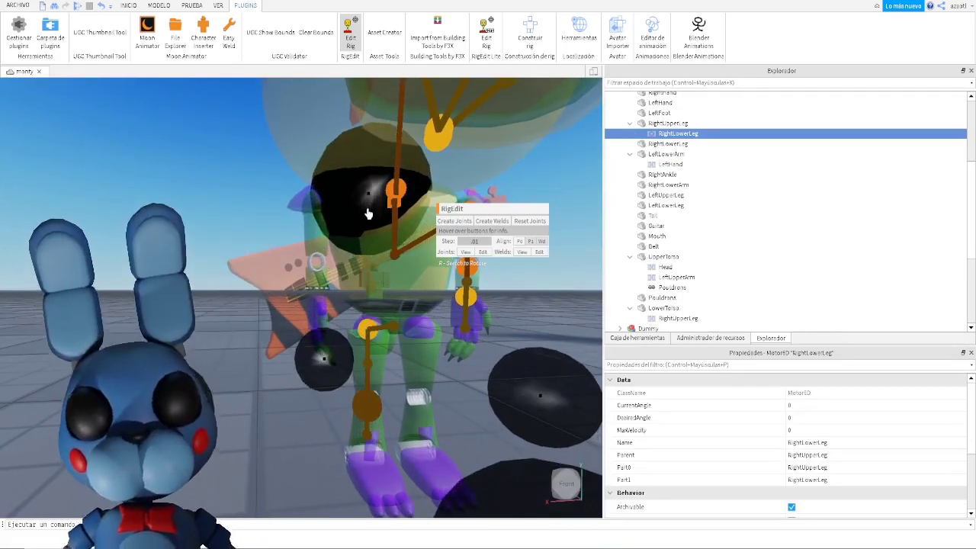
right_drag(394, 387, 396, 388)
right_drag(239, 449, 239, 449)
click(239, 448)
Weld RightAnkle to RightLowerLeg, taking the lower leg as the parent part
click(204, 368)
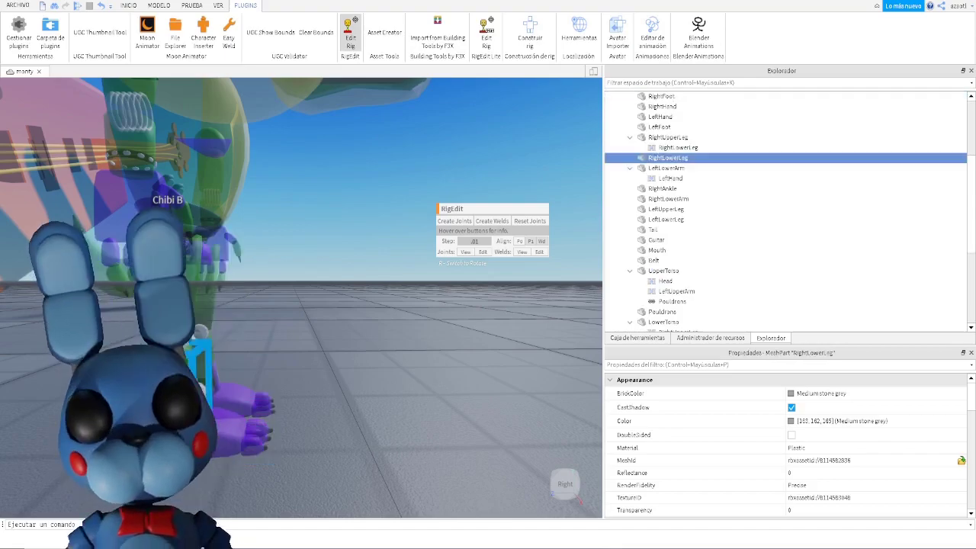
click(272, 406)
scroll(679, 290, down, 3)
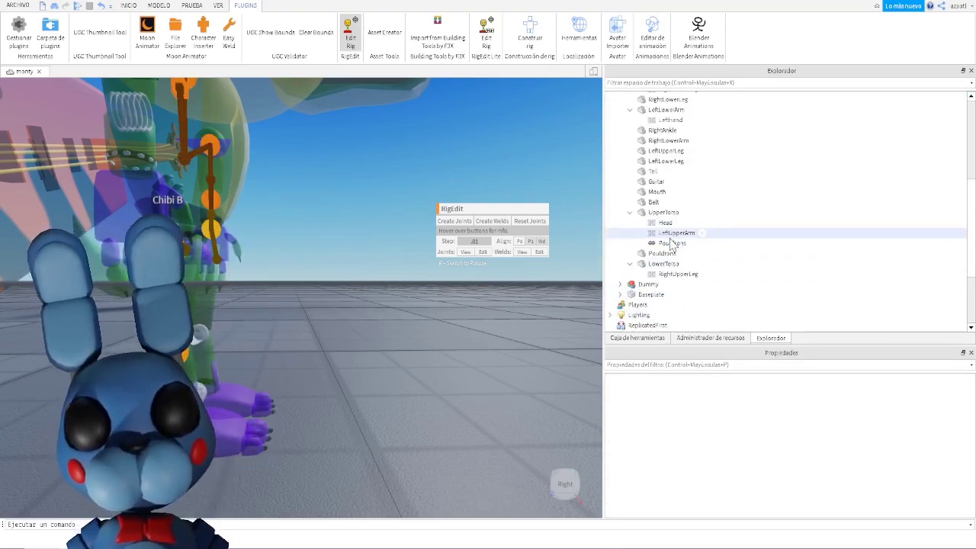
scroll(674, 221, up, 2)
click(661, 162)
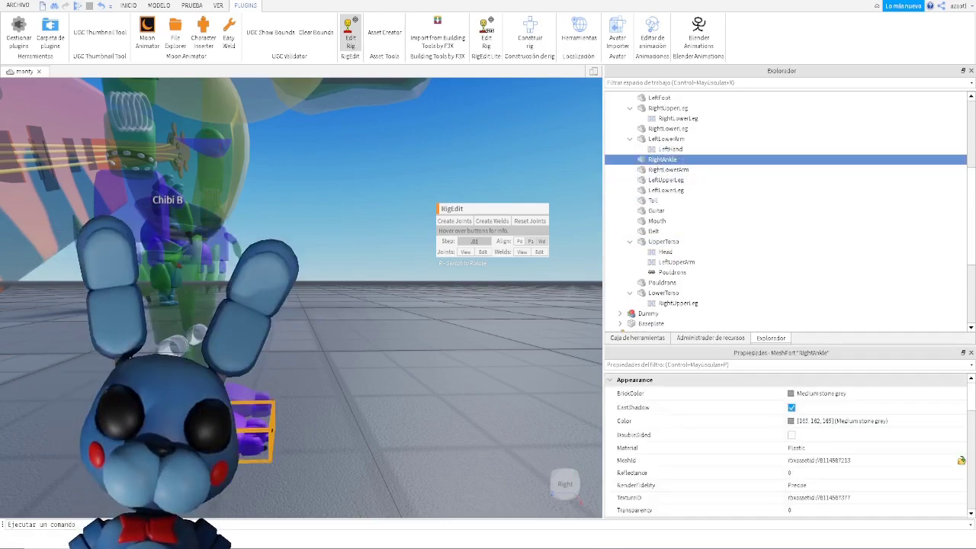
key(f)
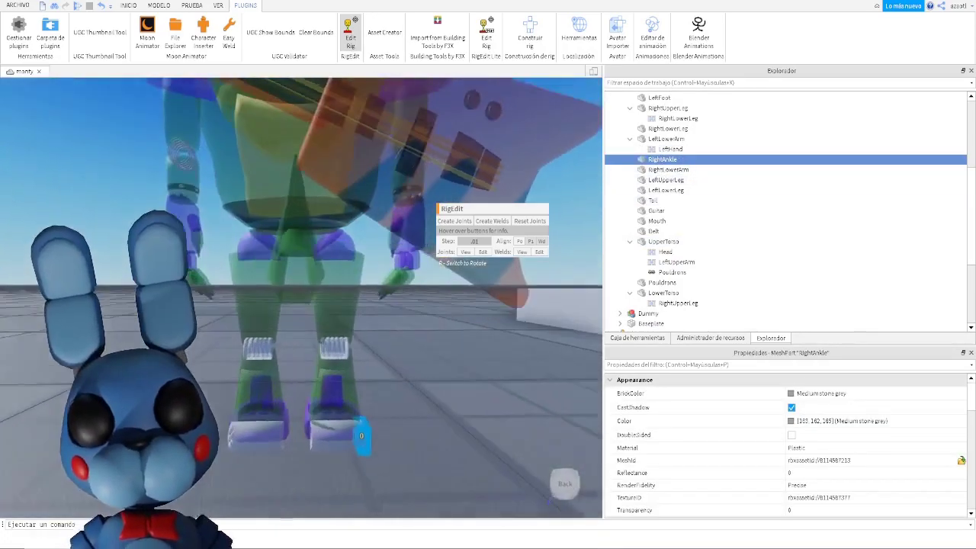
right_drag(344, 343, 236, 344)
scroll(343, 443, up, 2)
right_drag(343, 343, 271, 333)
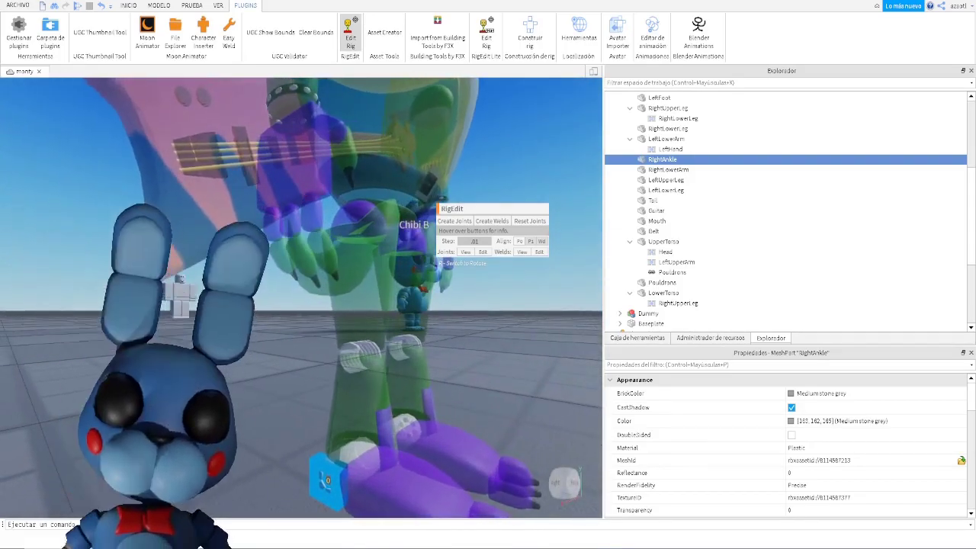
click(379, 423)
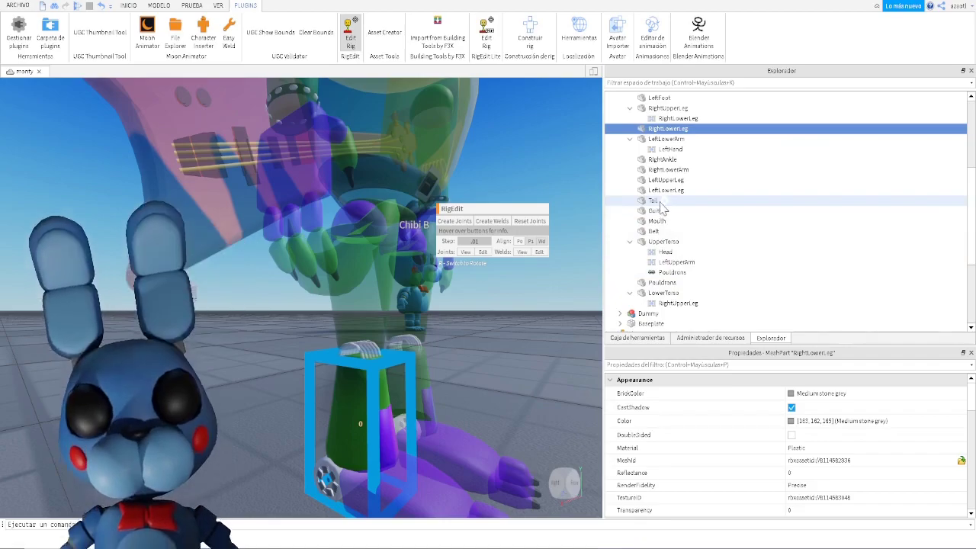
ctrl+click(662, 161)
click(497, 222)
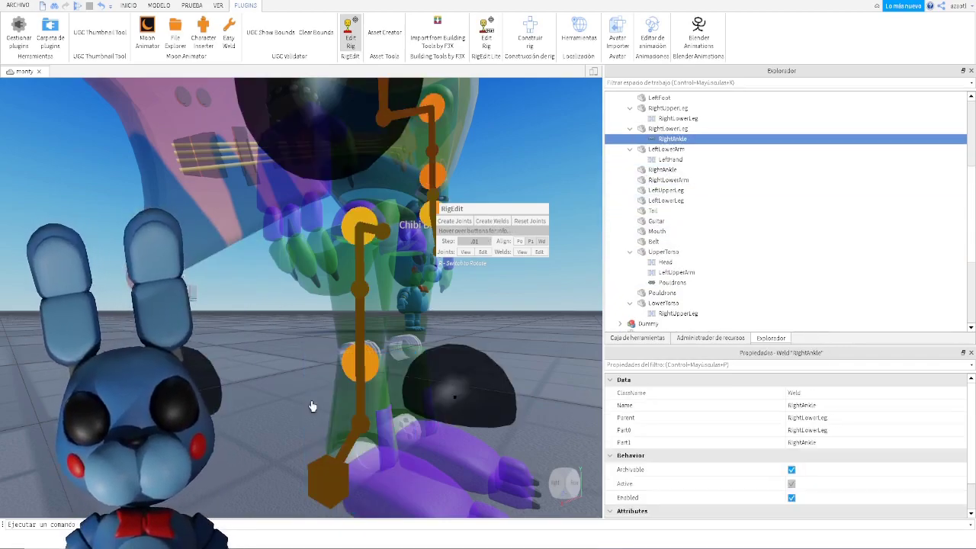
Create a joint from RightLowerLeg to RightFoot, taking the lower leg as the parent part
click(383, 409)
right_drag(384, 432, 379, 434)
ctrl+click(352, 453)
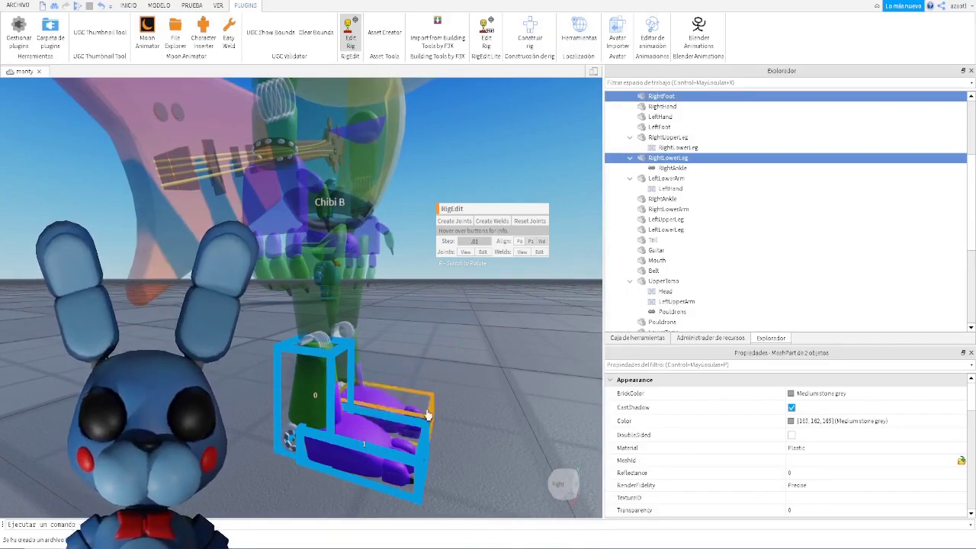
click(459, 221)
Move the RightFoot joint back to the ankle, where the foot meets the lower leg, and deselect it
right_drag(366, 432, 366, 433)
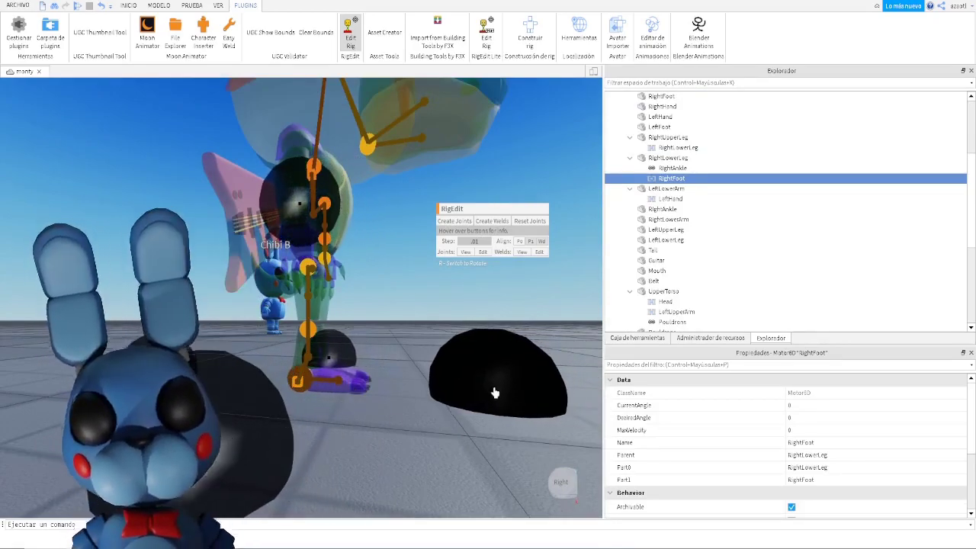
right_drag(430, 450, 428, 447)
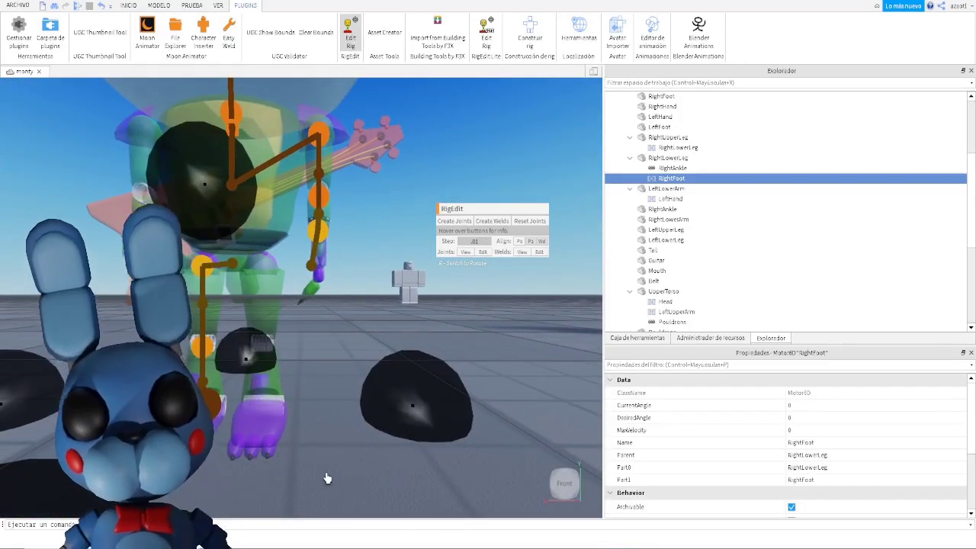
click(271, 303)
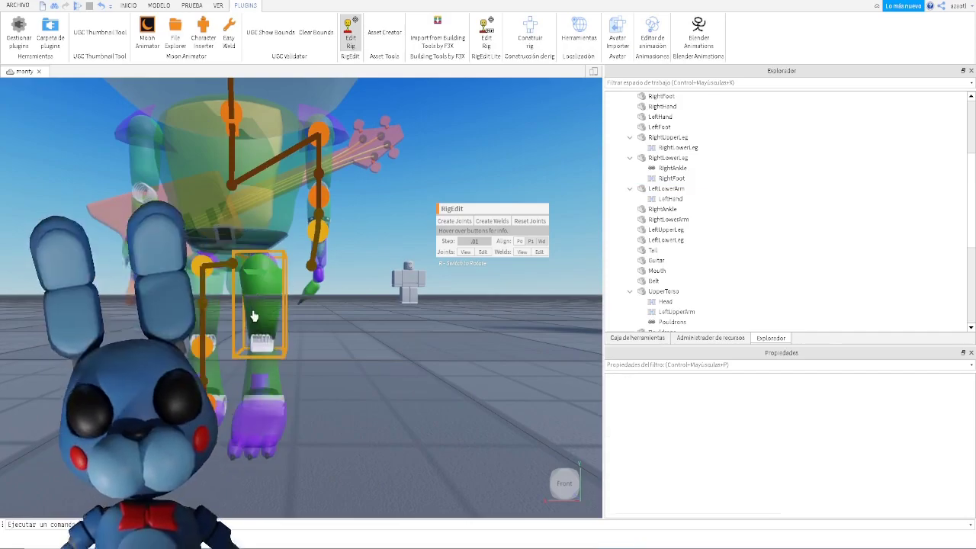
right_drag(293, 416, 293, 418)
key(e)
key(s)
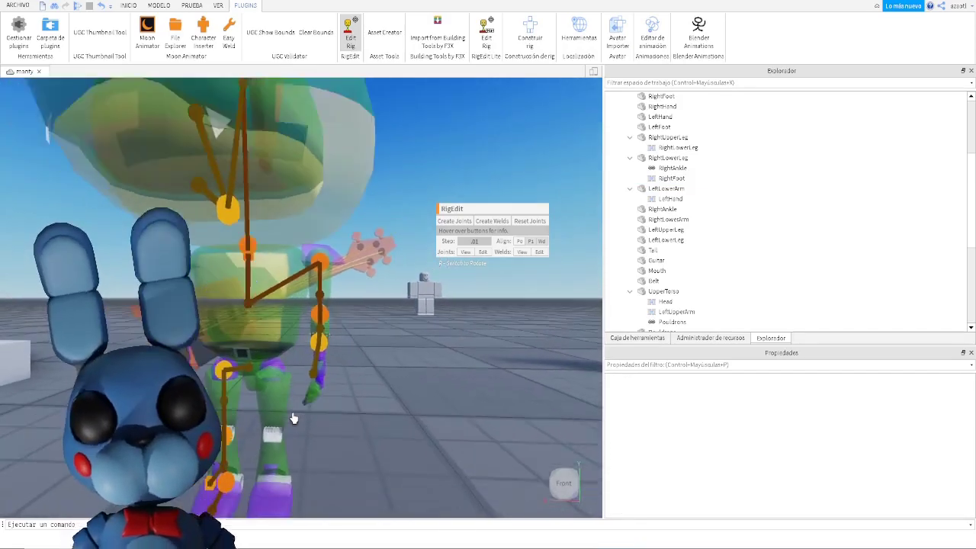
key(q)
key(w)
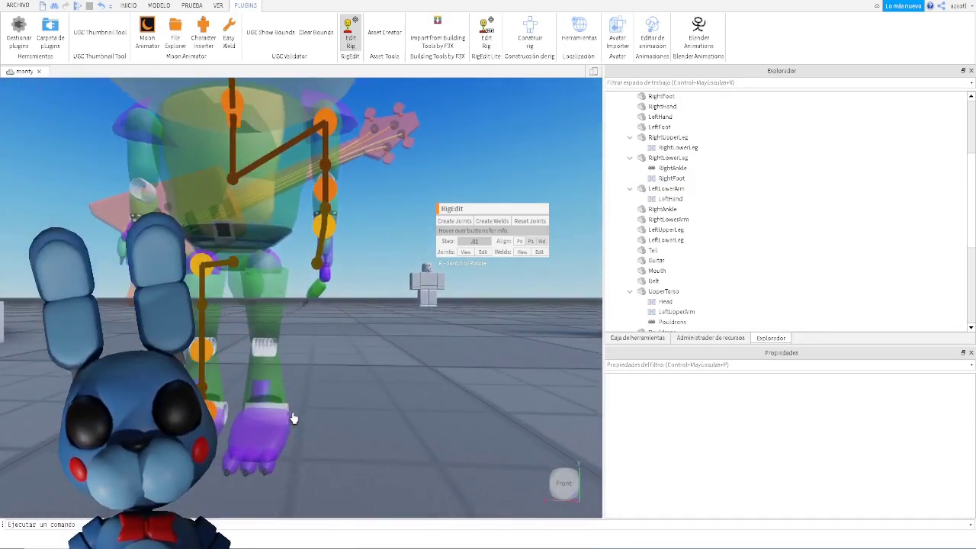
Create a joint from LowerTorso to Tail, taking the lower torso as the parent part
key(s)
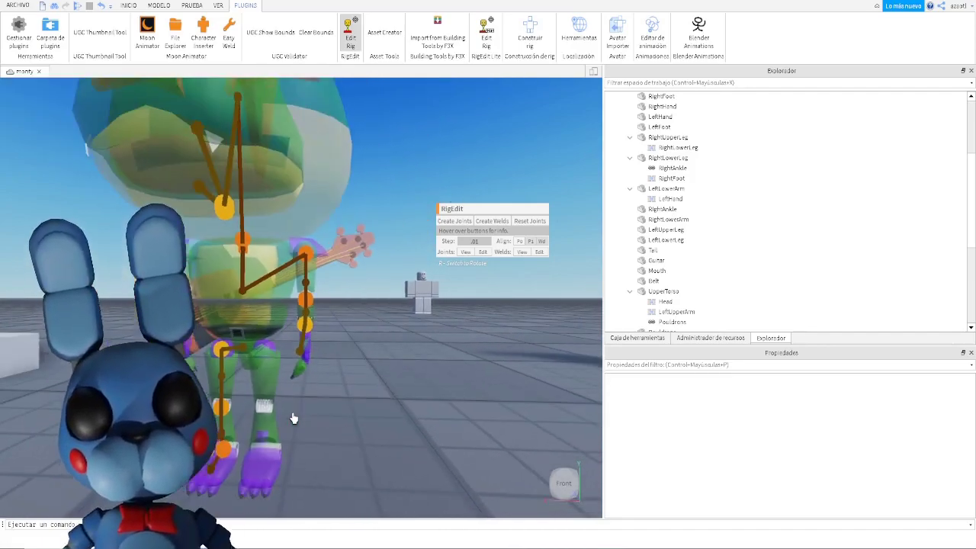
key(w)
key(a)
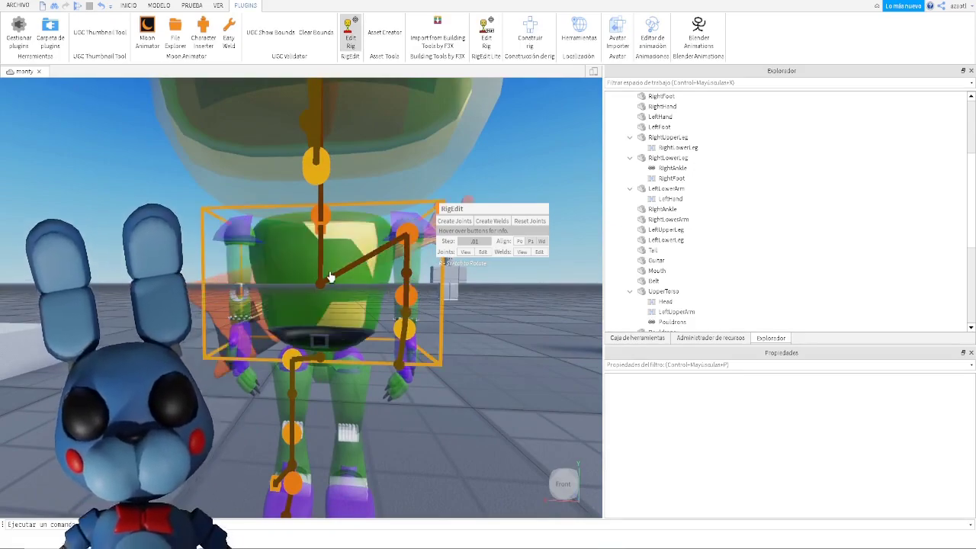
right_drag(425, 361, 439, 388)
scroll(439, 388, up, 2)
scroll(438, 387, down, 2)
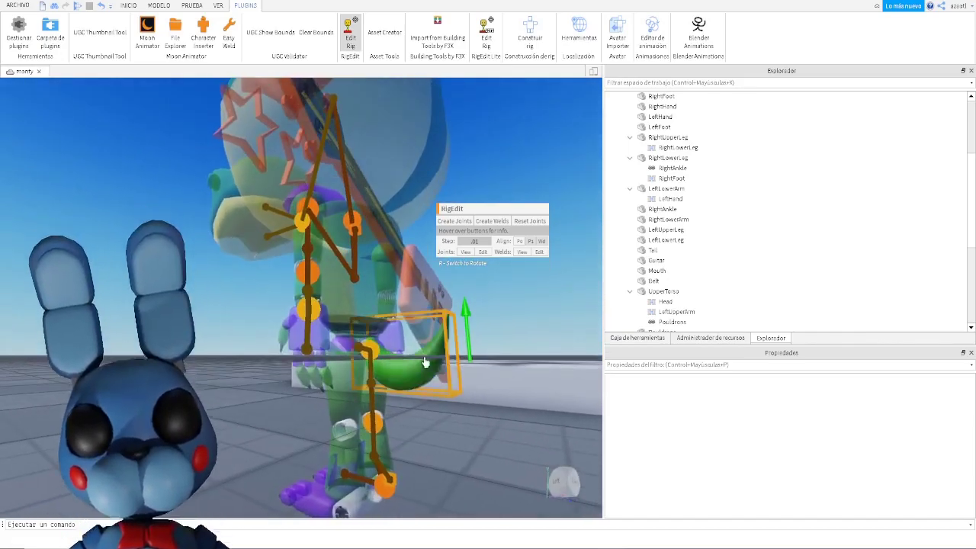
click(357, 346)
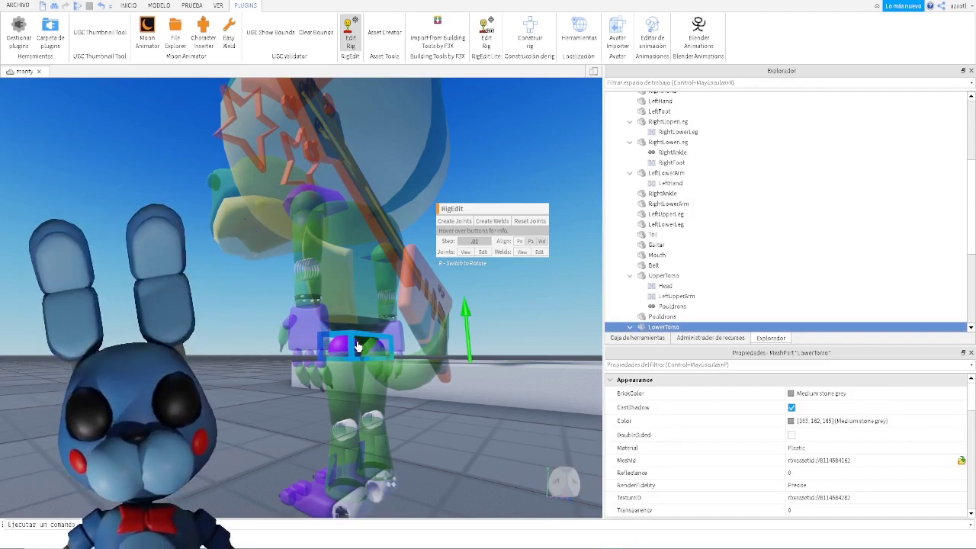
ctrl+click(408, 383)
click(464, 222)
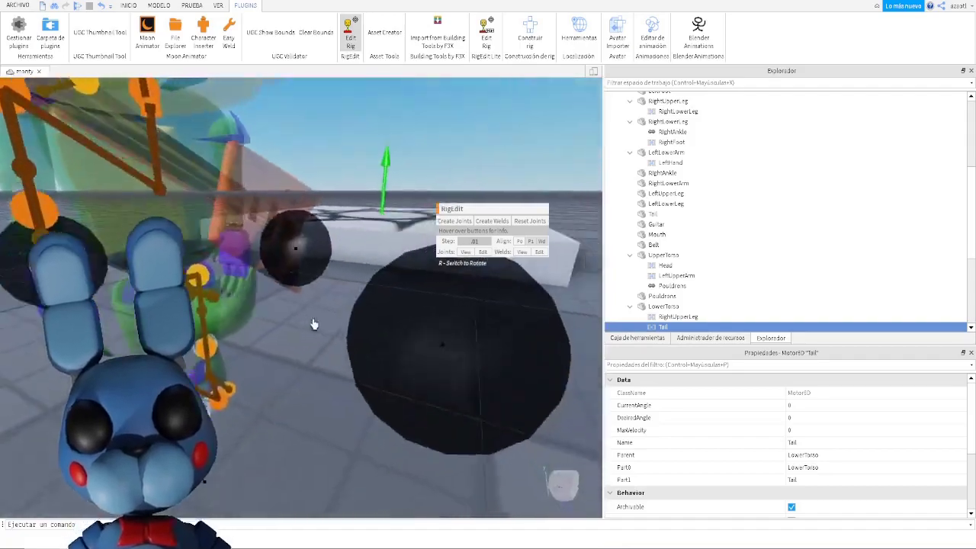
right_drag(311, 325, 303, 332)
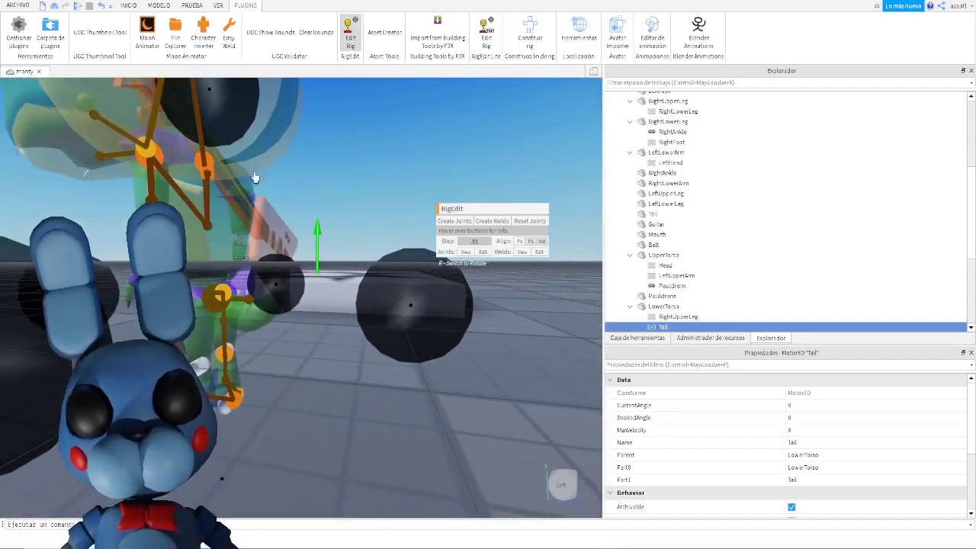
right_drag(274, 390, 276, 403)
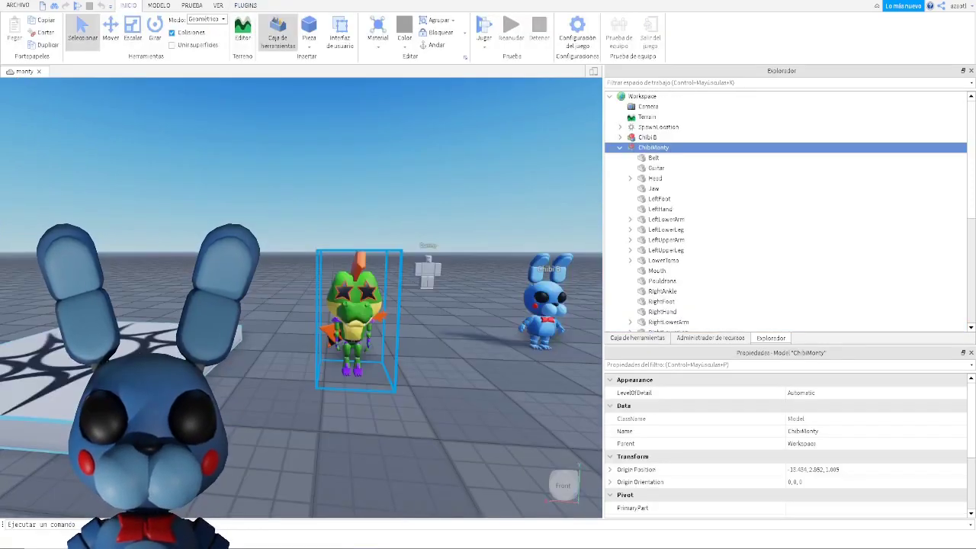
Reopen ChibiMonty in RigEdit, create a joint from UpperTorso to Guitar with the upper torso as the parent part, and leave rig editing
key(f)
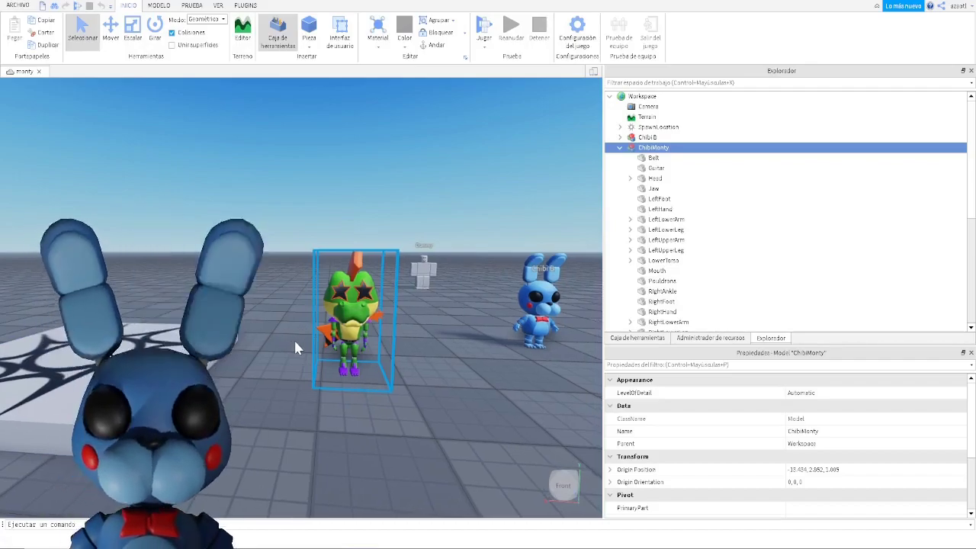
scroll(294, 340, up, 3)
scroll(295, 340, down, 2)
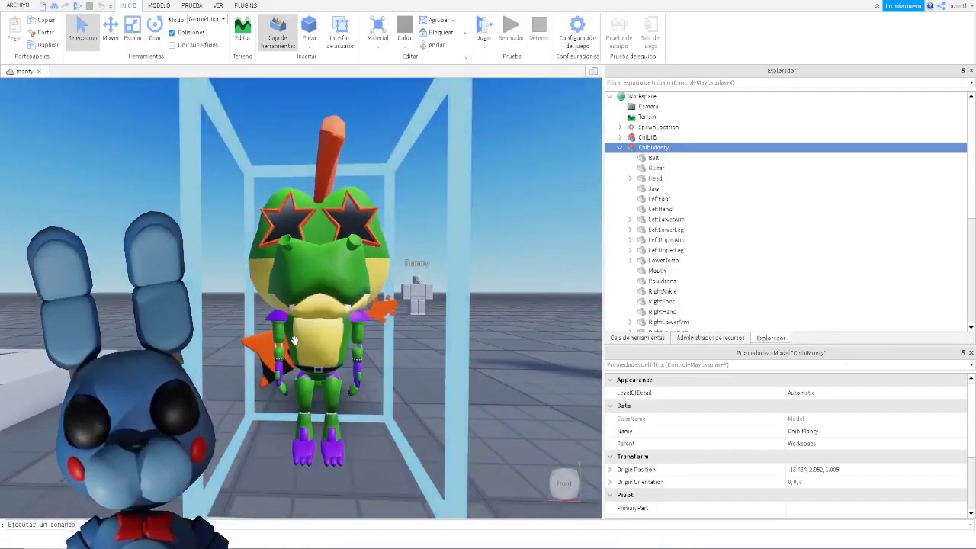
right_drag(294, 341, 289, 336)
click(245, 5)
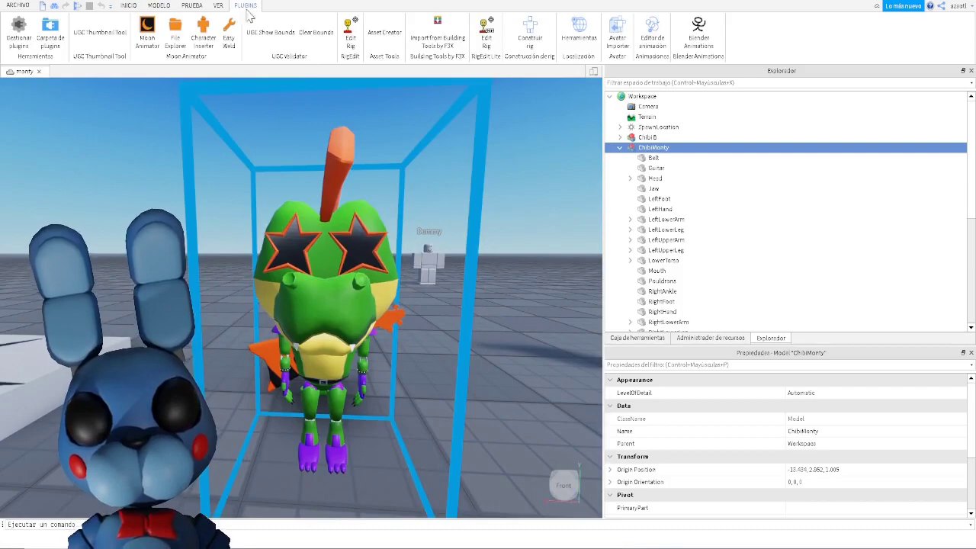
click(351, 34)
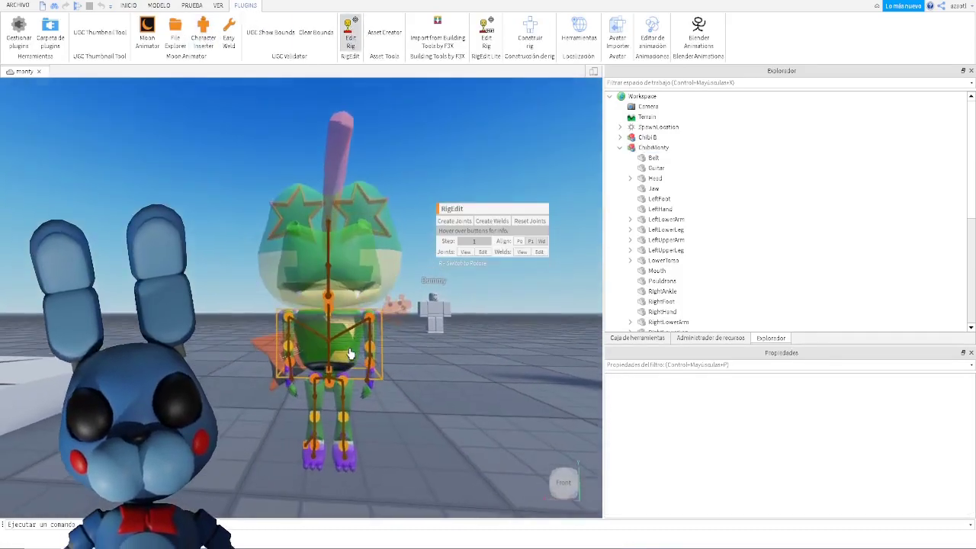
right_drag(351, 354, 318, 366)
click(321, 359)
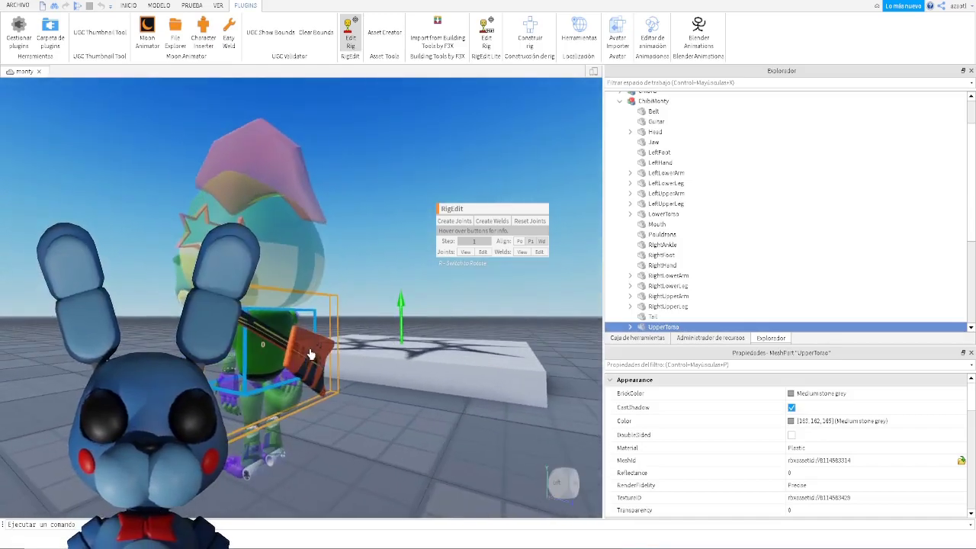
ctrl+click(310, 354)
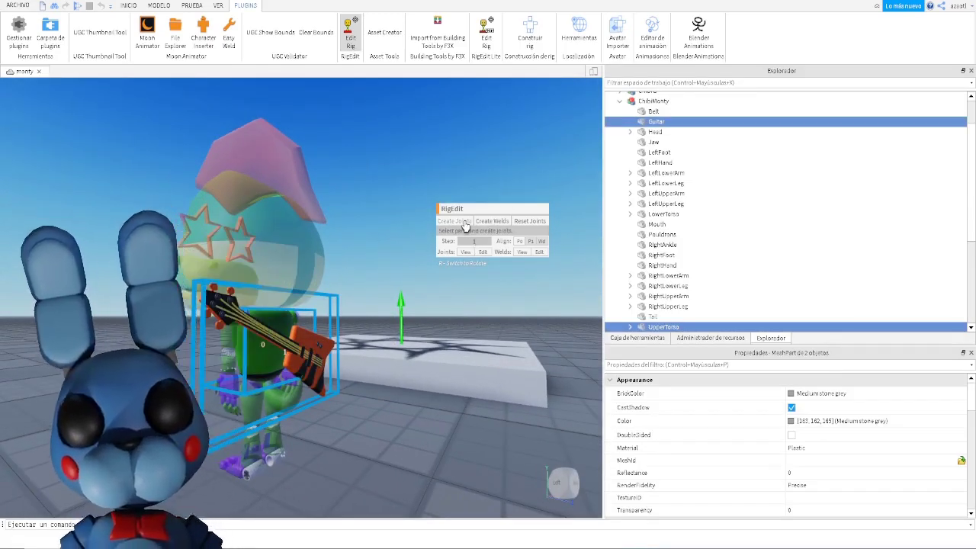
right_drag(366, 385, 364, 386)
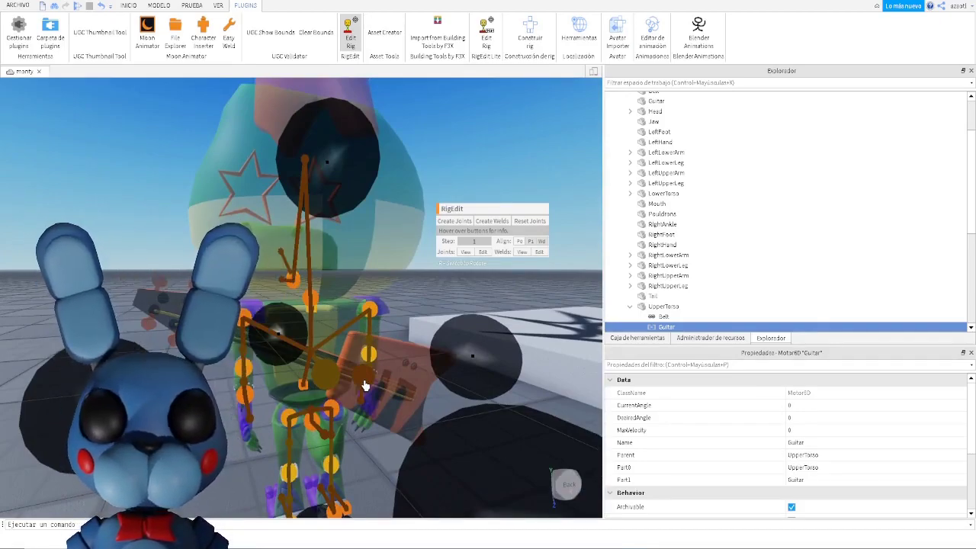
right_drag(365, 386, 365, 386)
scroll(365, 386, up, 5)
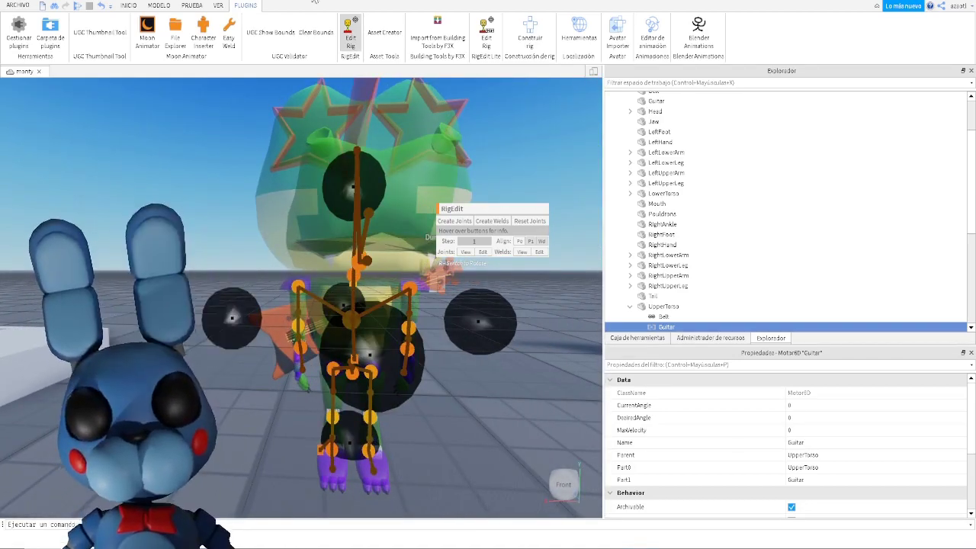
click(350, 38)
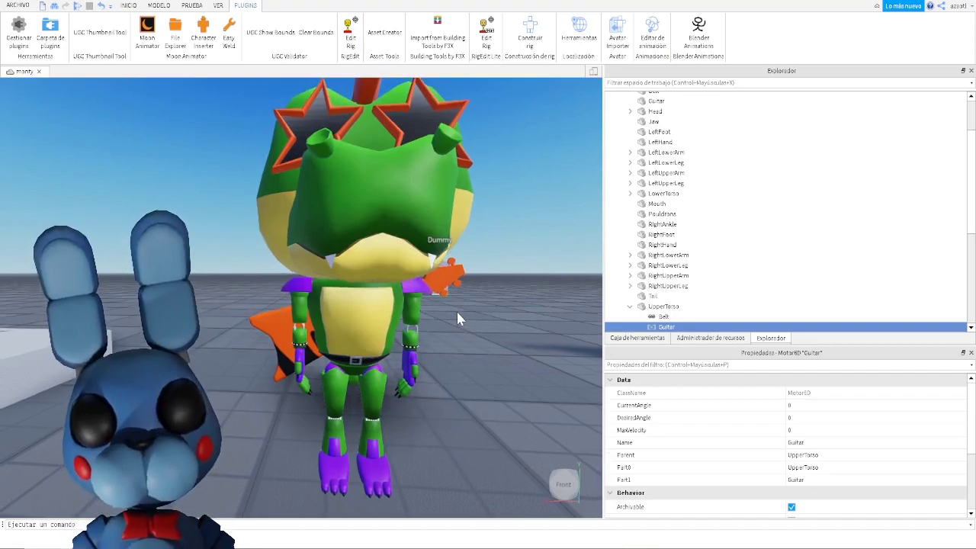
Insert a Humanoid object into the ChibiMonty model
click(382, 336)
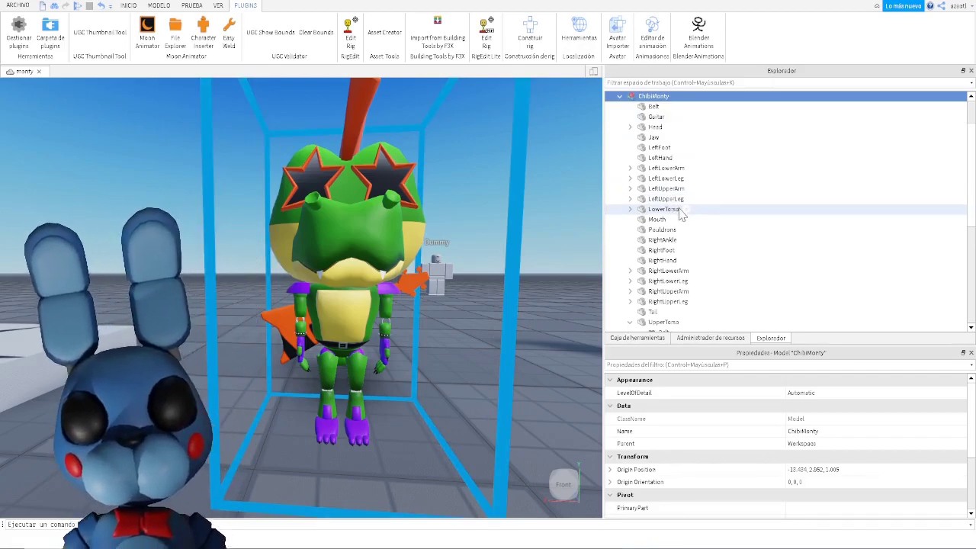
click(675, 97)
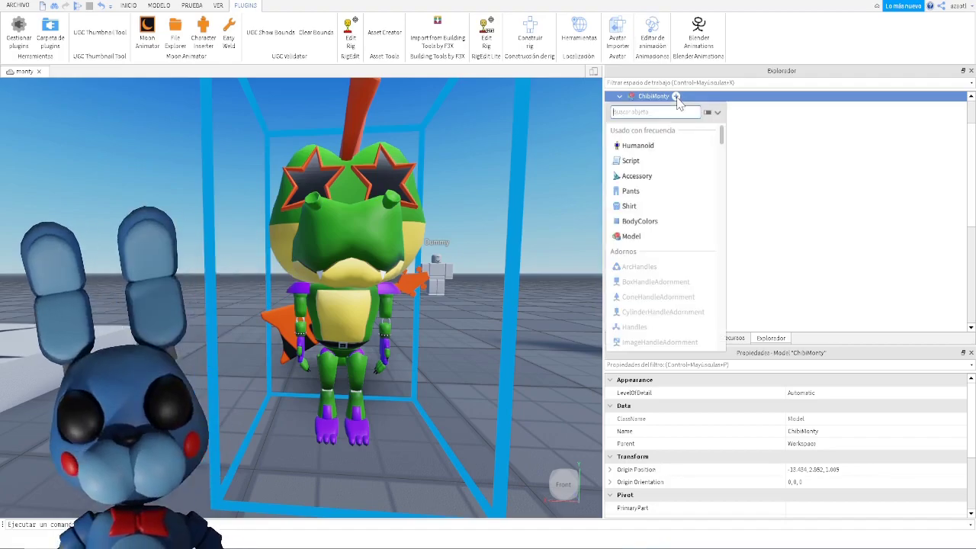
click(647, 149)
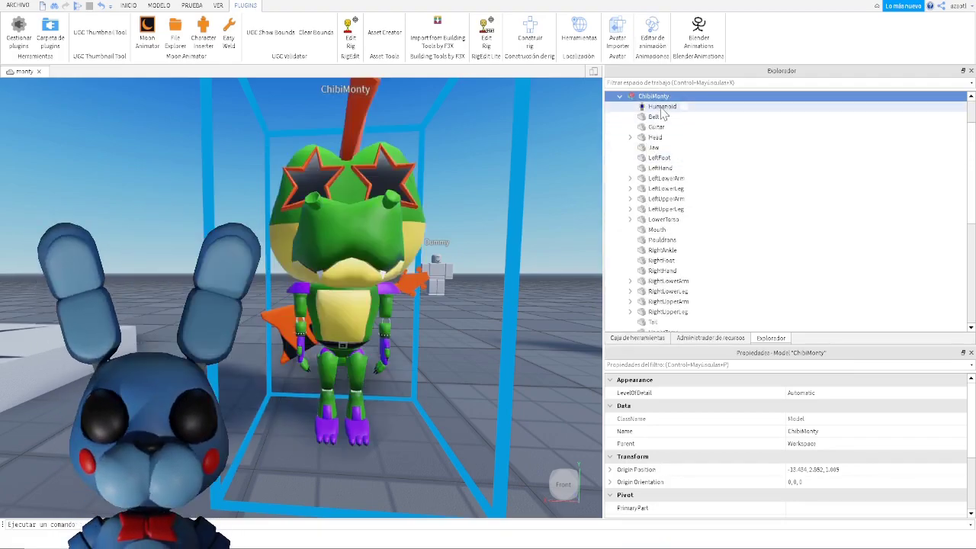
Set the RigType of ChibiMonty's Humanoid to R15
click(670, 108)
scroll(829, 454, down, 2)
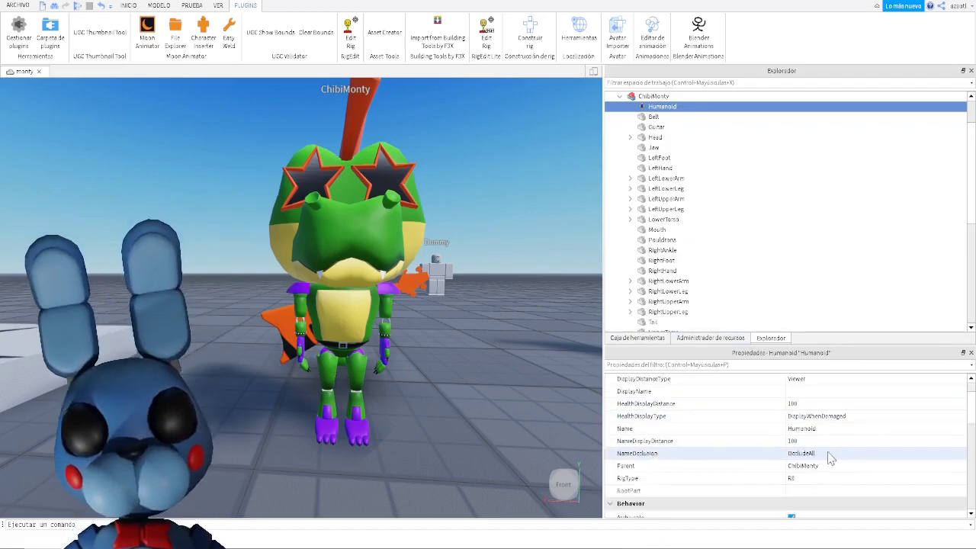
click(817, 479)
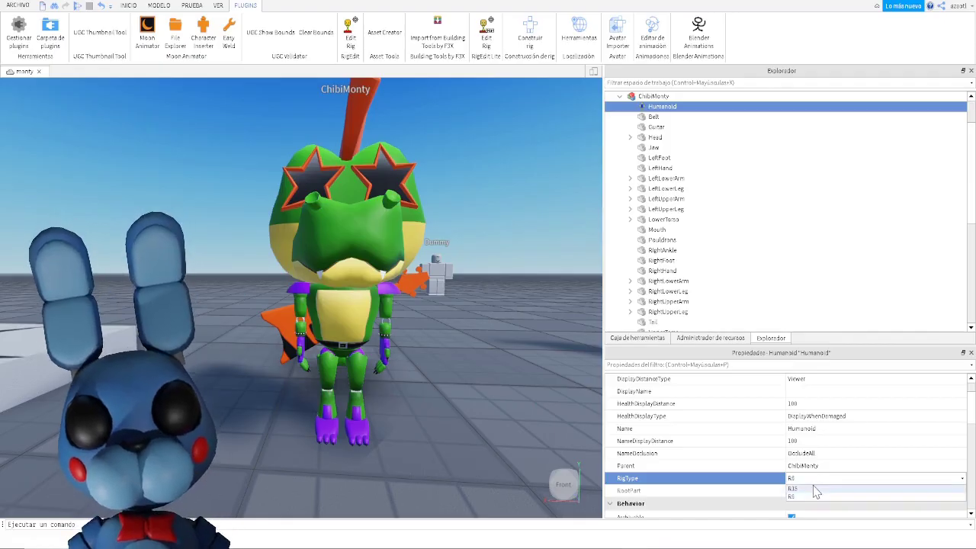
click(815, 488)
scroll(743, 436, down, 5)
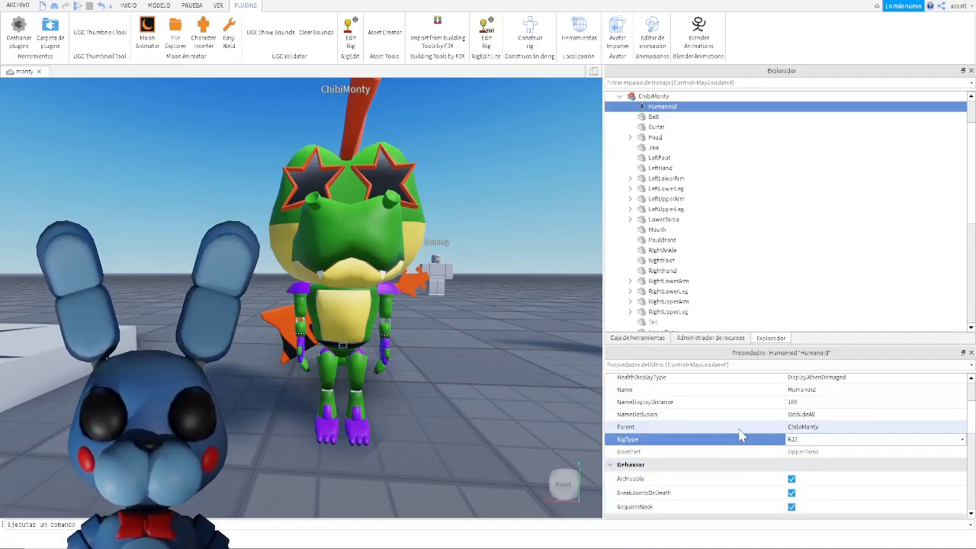
scroll(747, 439, down, 3)
scroll(752, 441, up, 6)
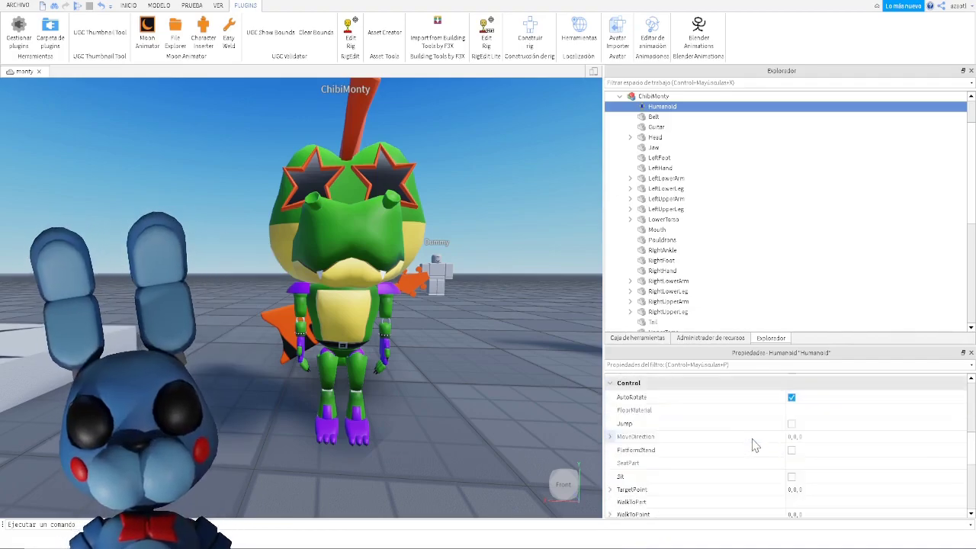
scroll(757, 441, up, 3)
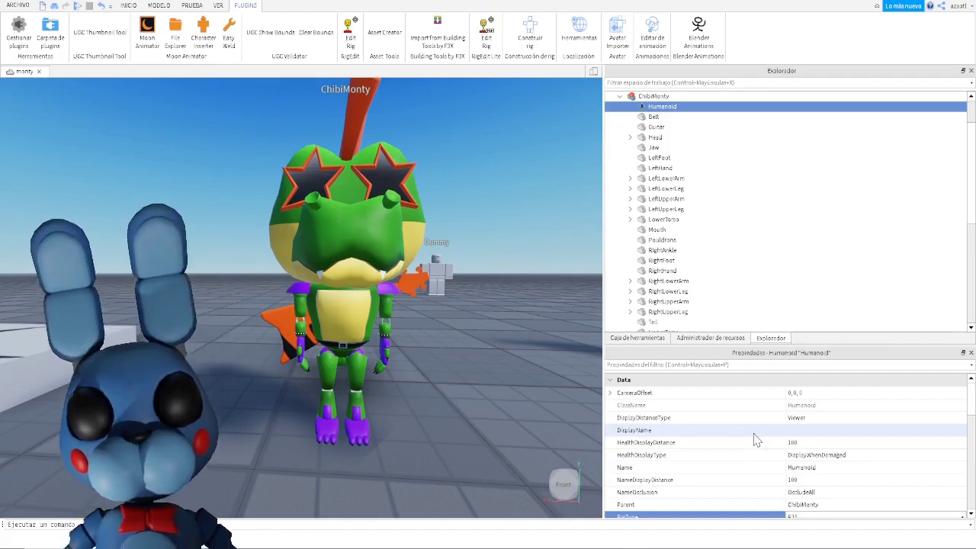
Insert a Part into the ChibiMonty model and rename it HumanoidRootPart
click(665, 96)
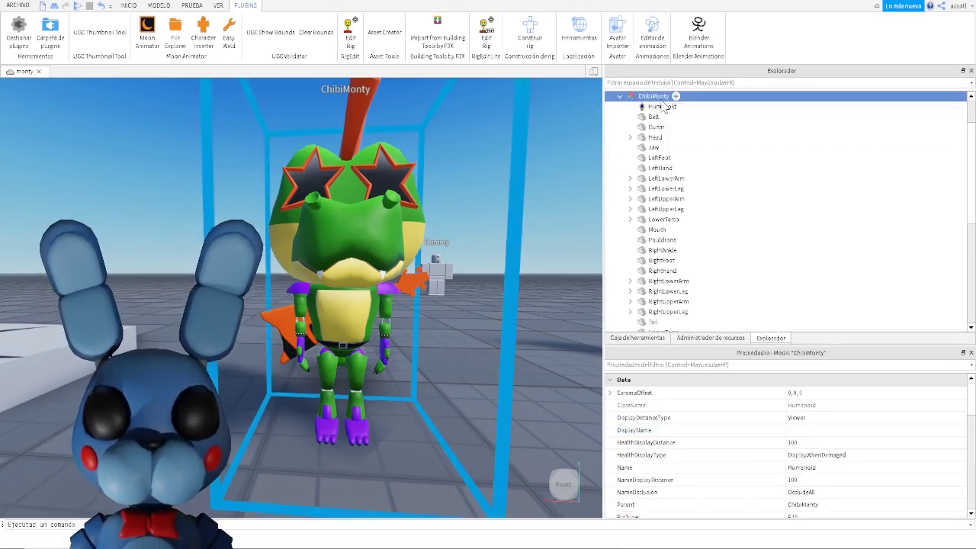
click(676, 96)
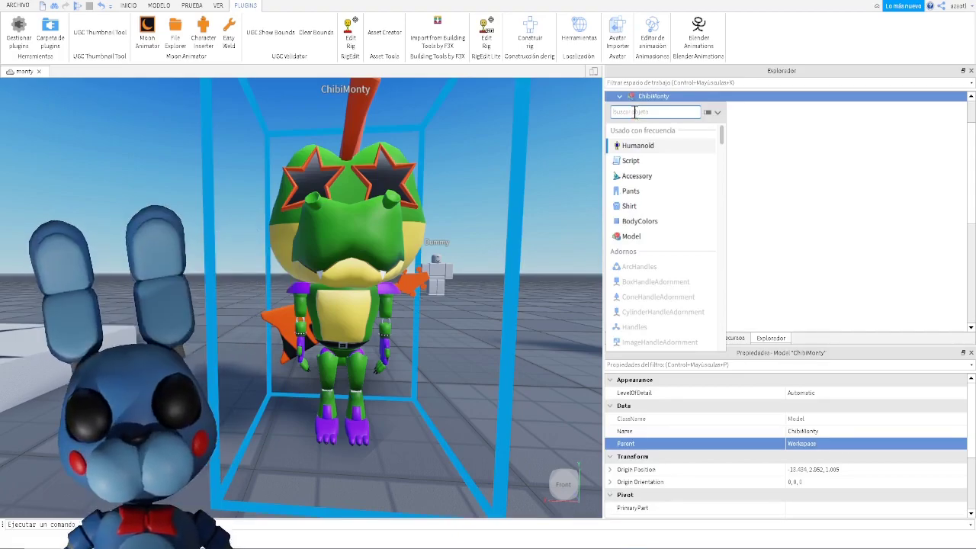
text(part)
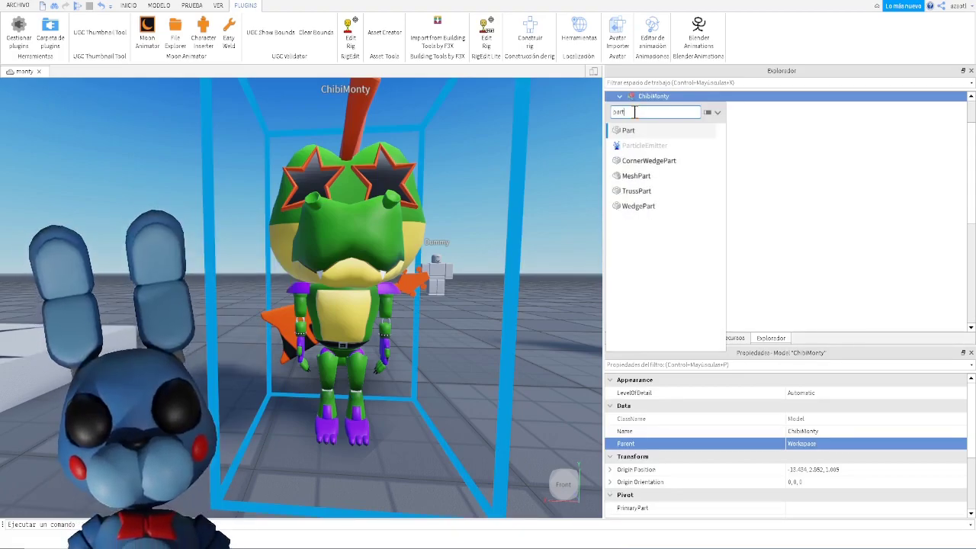
click(658, 136)
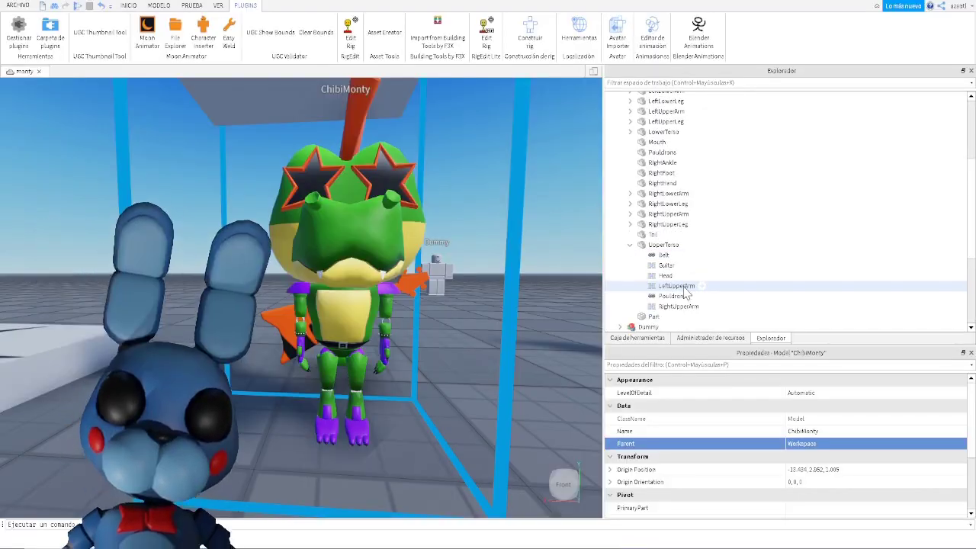
scroll(685, 293, down, 1)
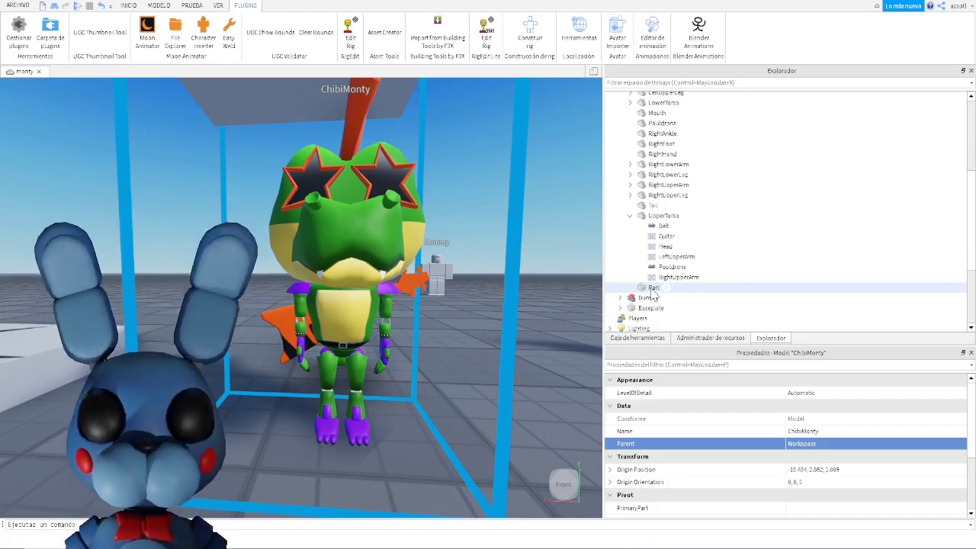
click(654, 289)
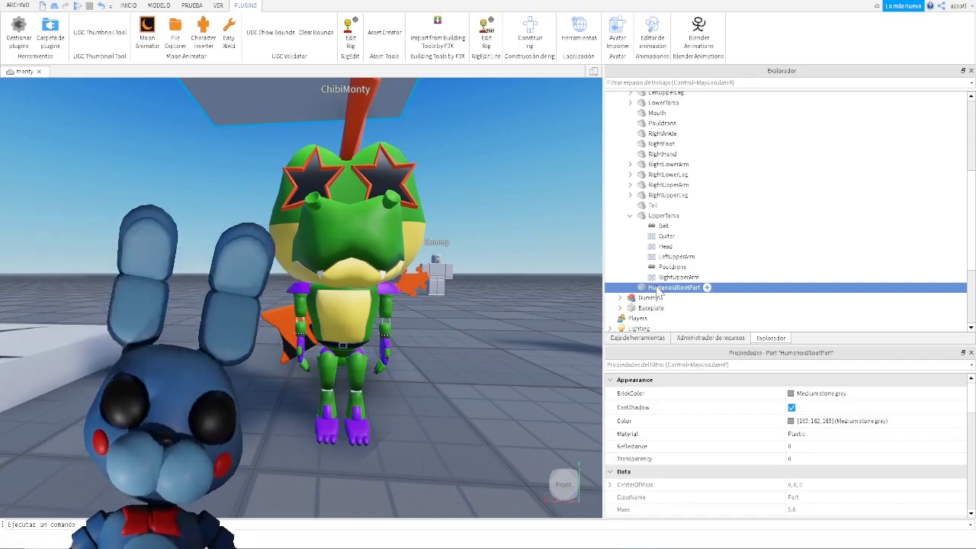
Bring HumanoidRootPart down from above the head to Chibi Monty's torso and narrow it with the Scale tool
right_drag(489, 289, 489, 289)
key(s)
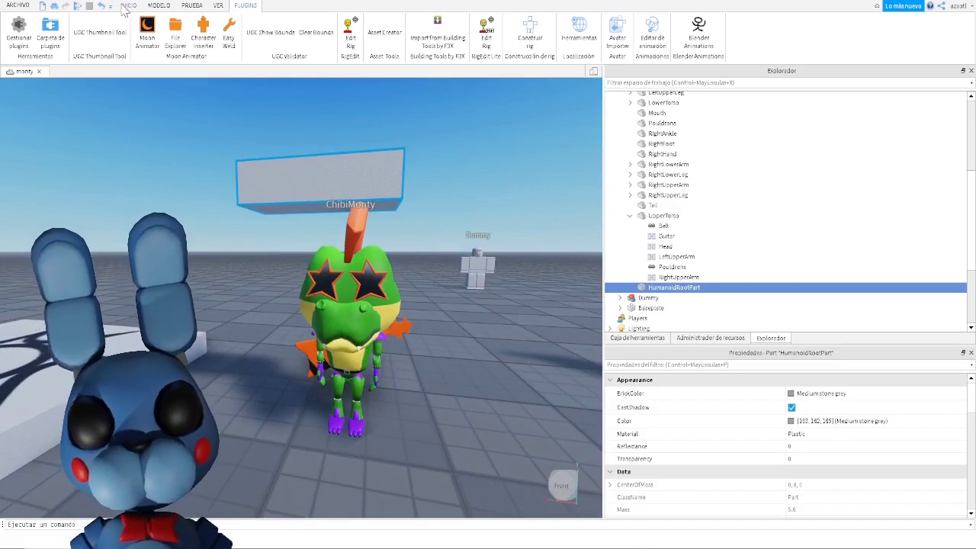
click(128, 5)
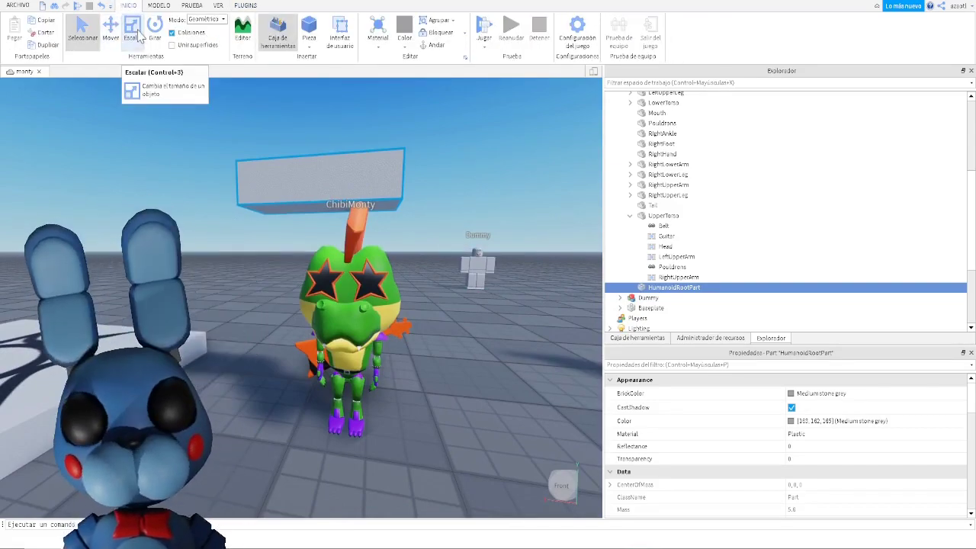
click(132, 34)
drag(324, 230, 313, 328)
drag(321, 231, 346, 390)
drag(322, 142, 347, 299)
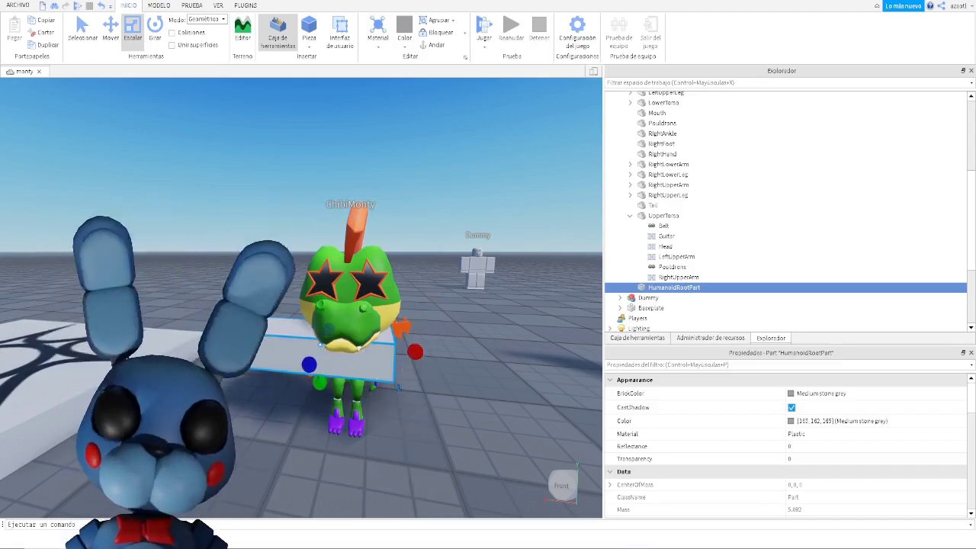
drag(306, 347, 313, 348)
Stretch HumanoidRootPart vertically so that the block covers the height of Chibi Monty's torso
key(w)
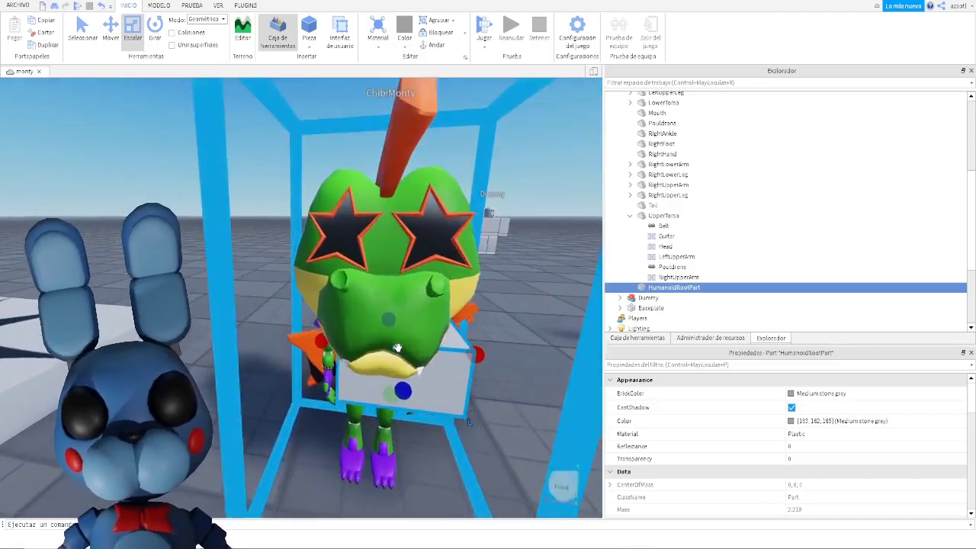
right_drag(395, 346, 398, 344)
key(a)
key(s)
drag(410, 321, 411, 358)
key(d)
right_drag(412, 357, 430, 347)
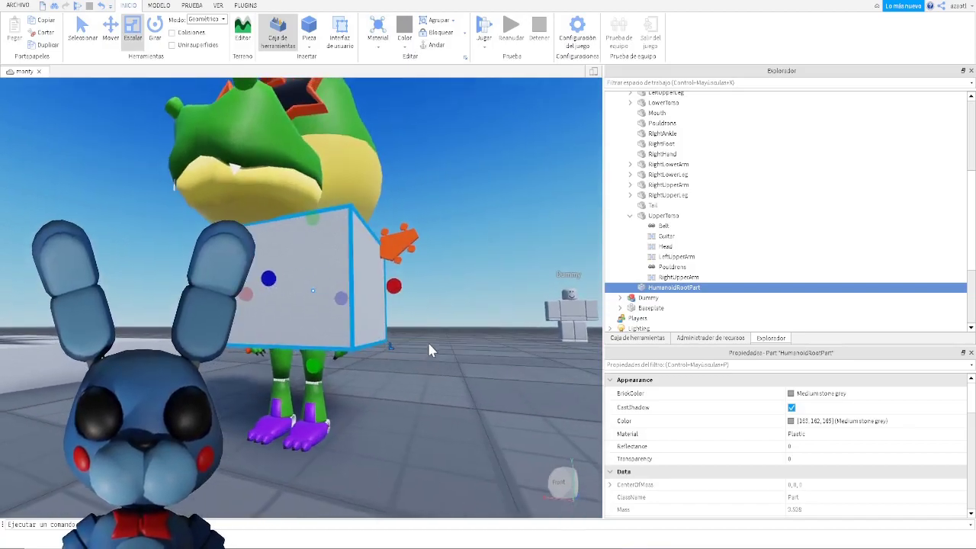
Shrink HumanoidRootPart in width and depth with the Scale tool so that it closely encloses Chibi Monty's torso
drag(395, 285, 360, 286)
right_drag(356, 280, 398, 258)
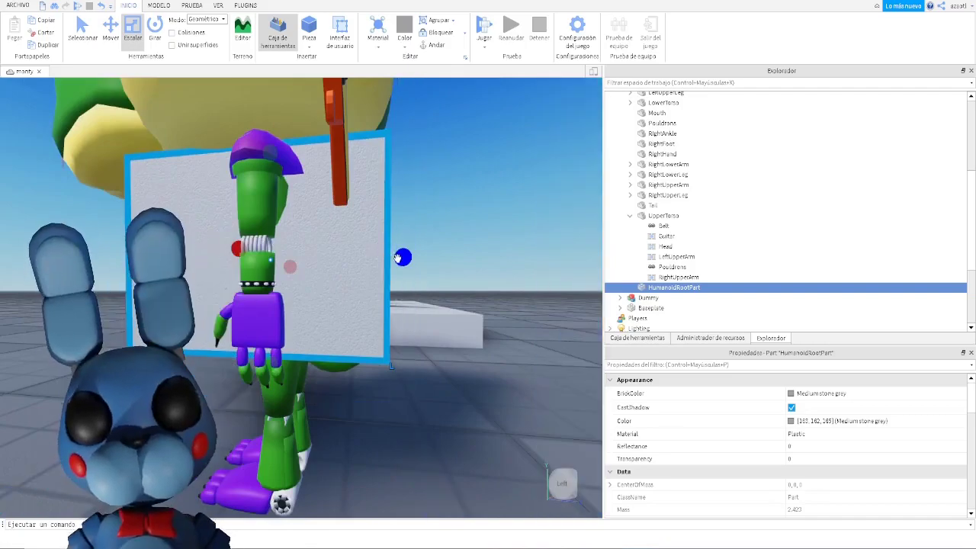
drag(403, 257, 365, 257)
right_drag(365, 258, 296, 258)
drag(296, 258, 365, 271)
right_drag(364, 270, 360, 273)
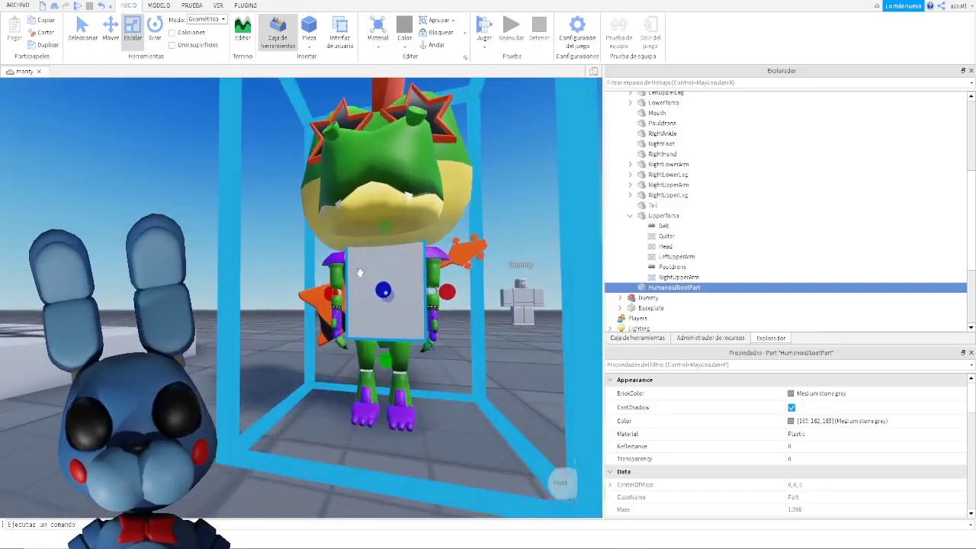
Fine-tune HumanoidRootPart's fit around the torso, making the block about 1.24 studs wide and 1.3 studs high
scroll(359, 271, up, 2)
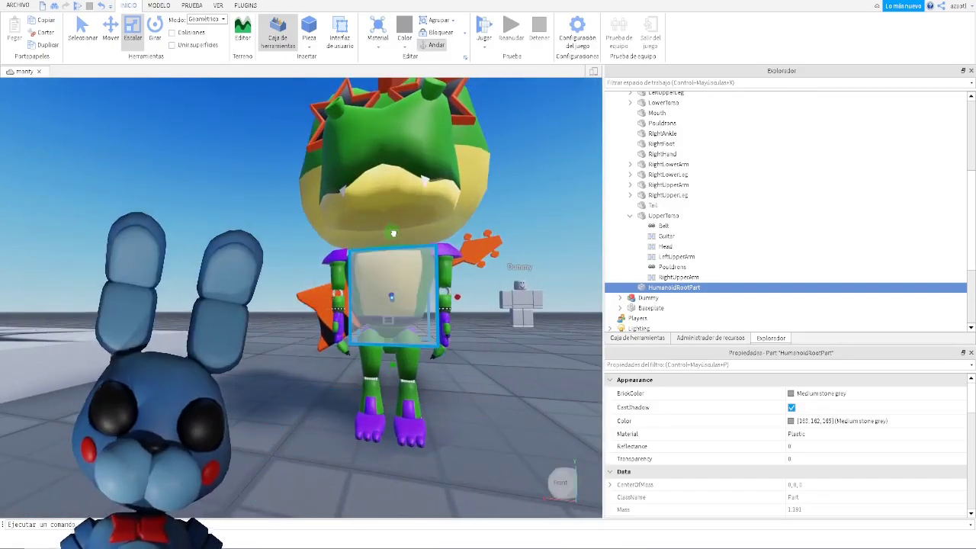
drag(394, 233, 393, 233)
right_drag(438, 291, 438, 294)
drag(409, 326, 405, 326)
drag(303, 333, 298, 334)
right_drag(349, 343, 349, 344)
drag(379, 309, 384, 309)
right_drag(357, 320, 354, 319)
Set the PrimaryPart of the ChibiMonty model to HumanoidRootPart
scroll(656, 198, up, 5)
click(653, 148)
scroll(824, 453, down, 5)
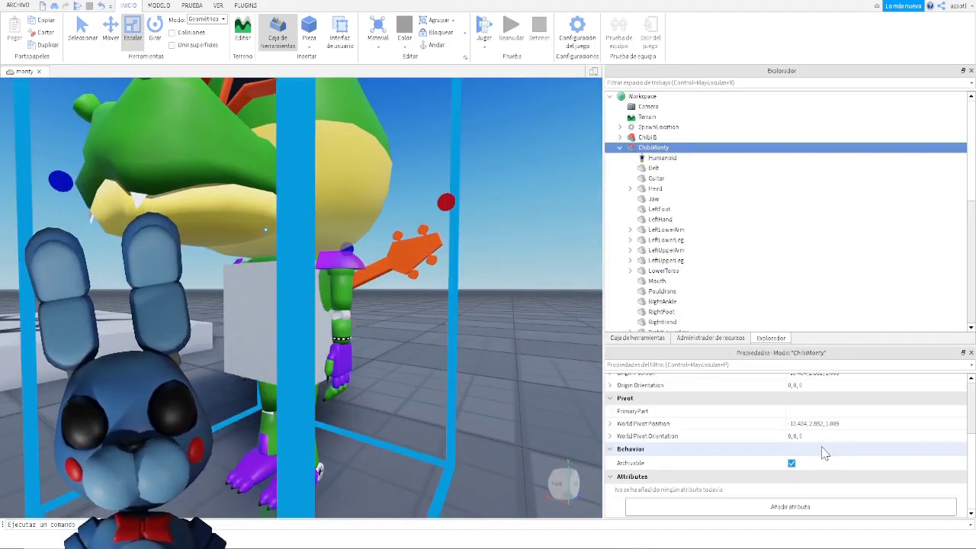
scroll(821, 456, up, 3)
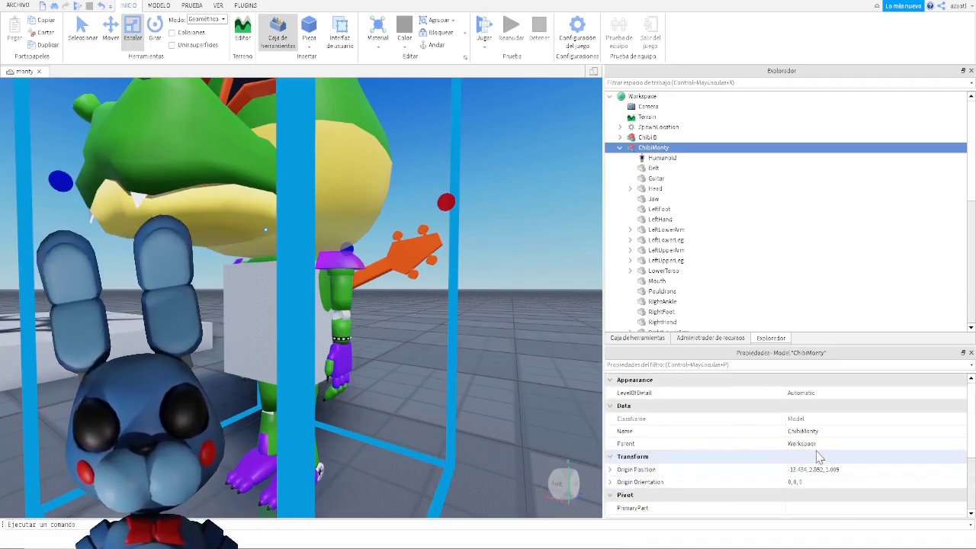
scroll(817, 458, down, 3)
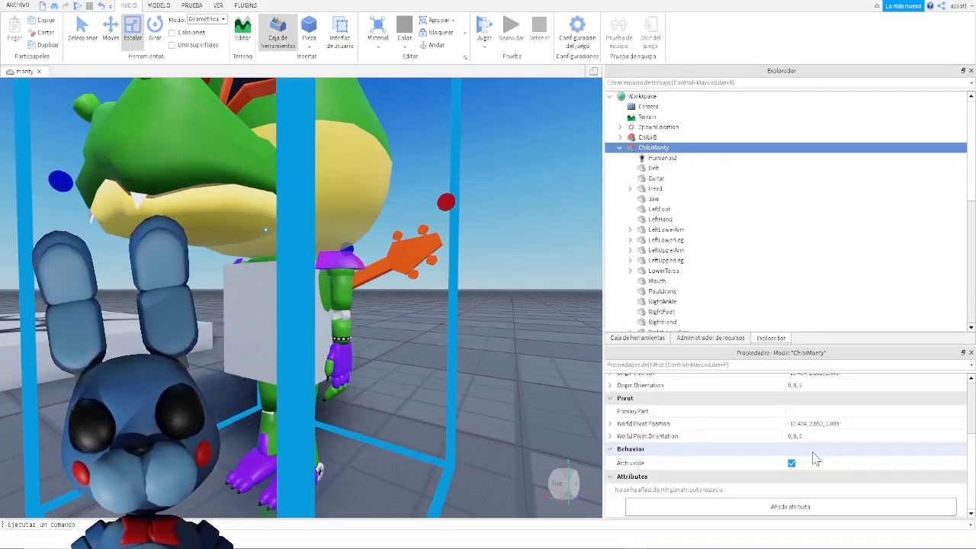
scroll(815, 458, up, 1)
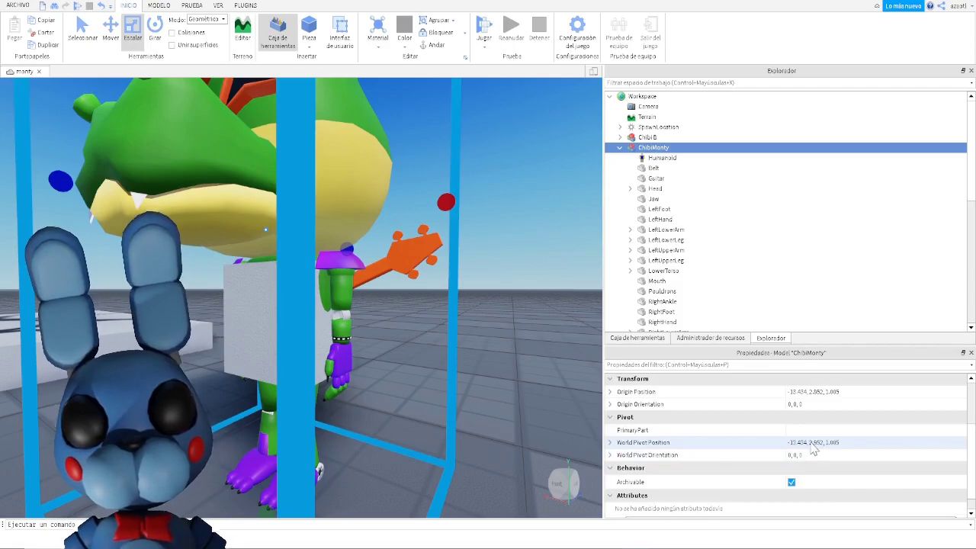
scroll(814, 450, down, 1)
scroll(813, 442, up, 2)
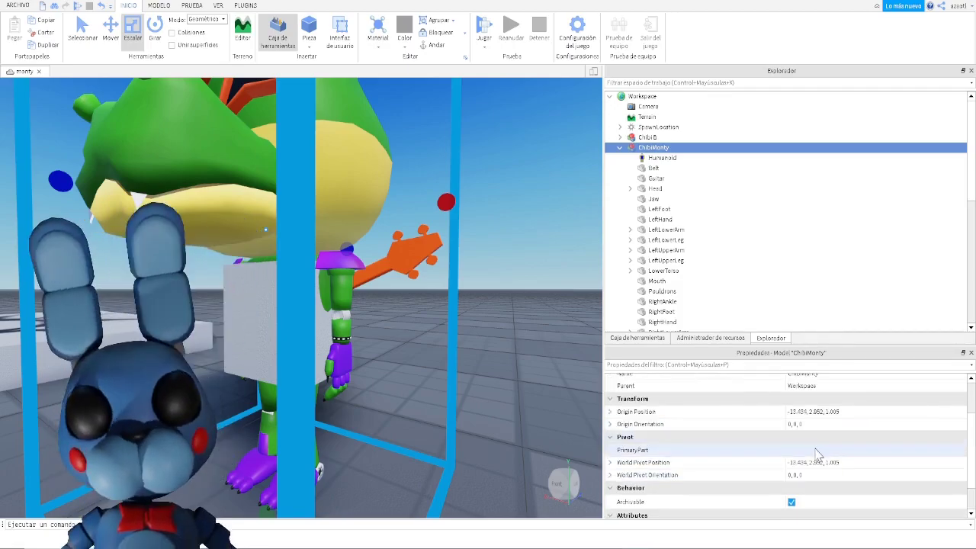
click(822, 448)
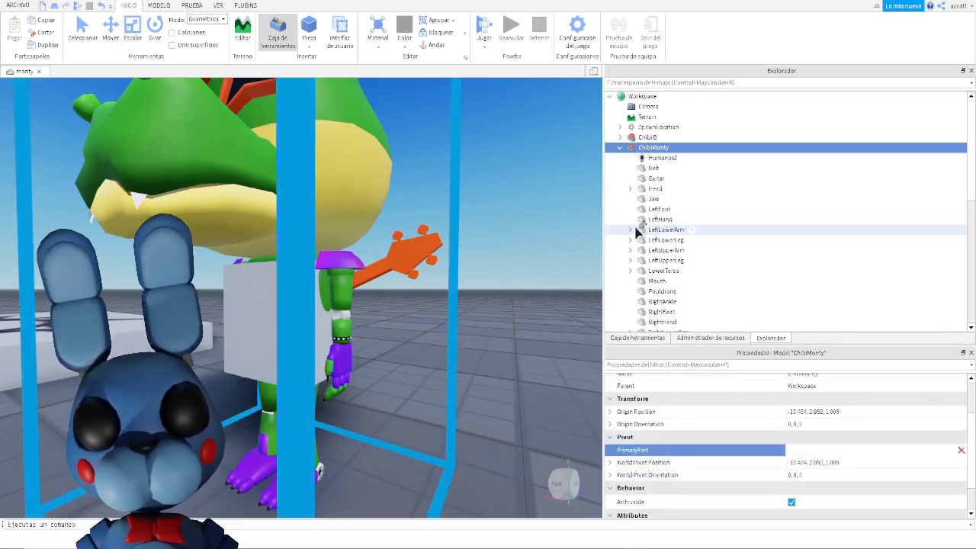
scroll(664, 259, down, 5)
click(674, 281)
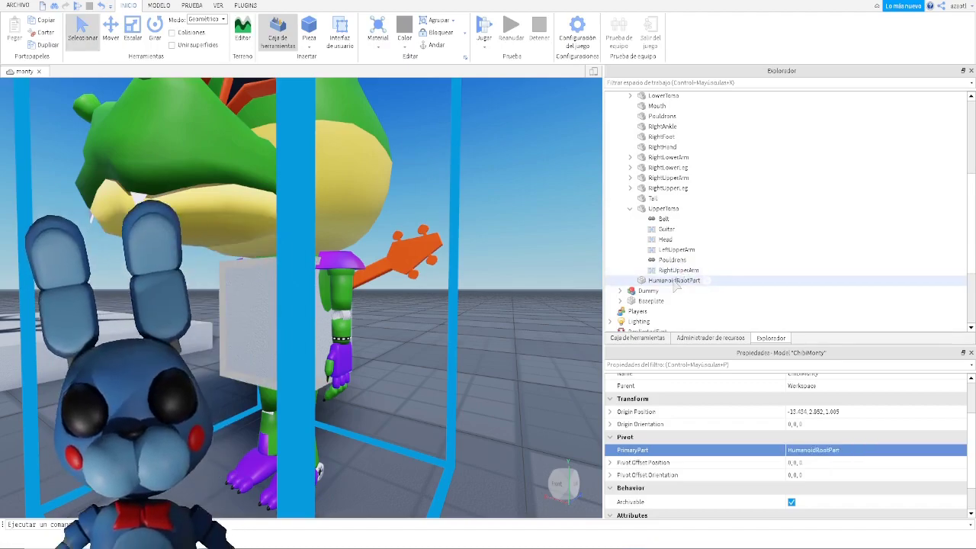
Set the Transparency of HumanoidRootPart to 1
click(686, 281)
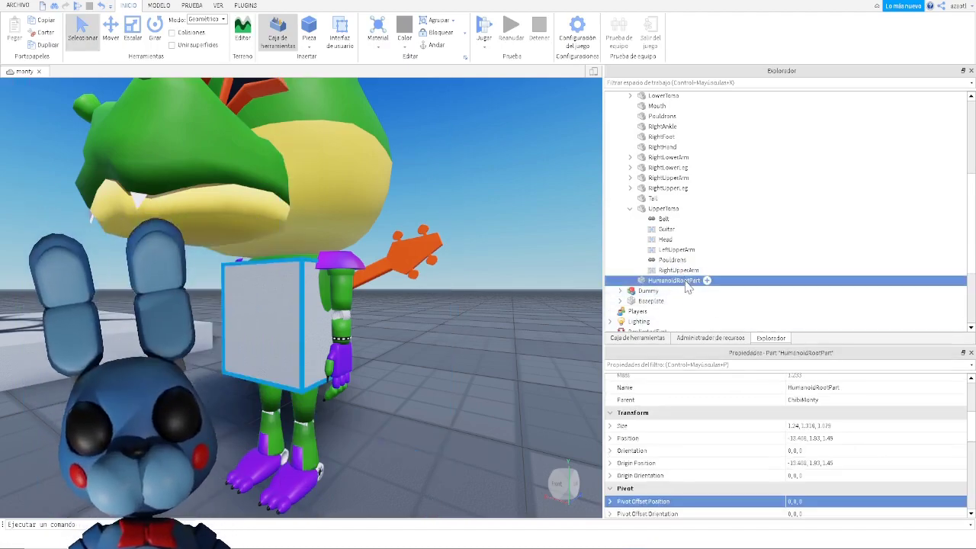
scroll(832, 446, down, 3)
scroll(835, 444, down, 3)
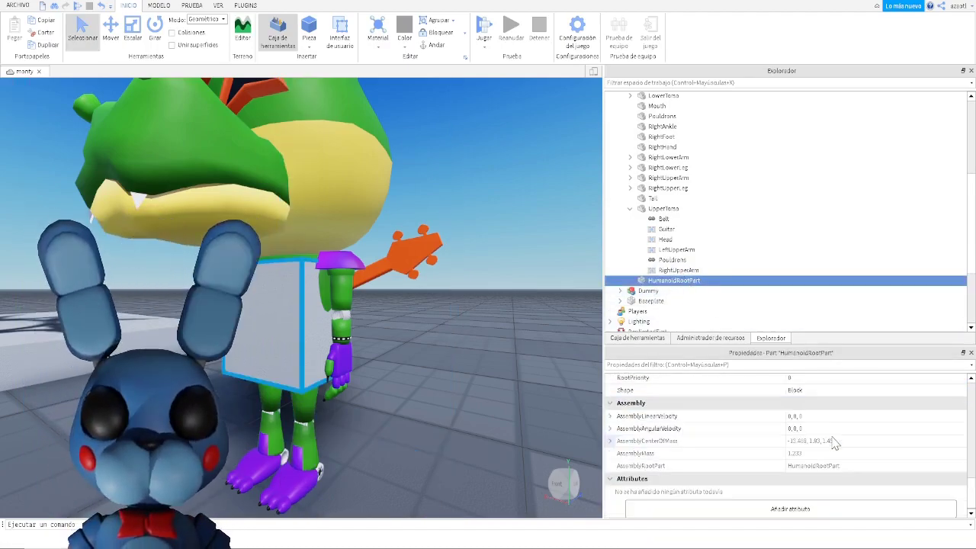
scroll(835, 443, up, 4)
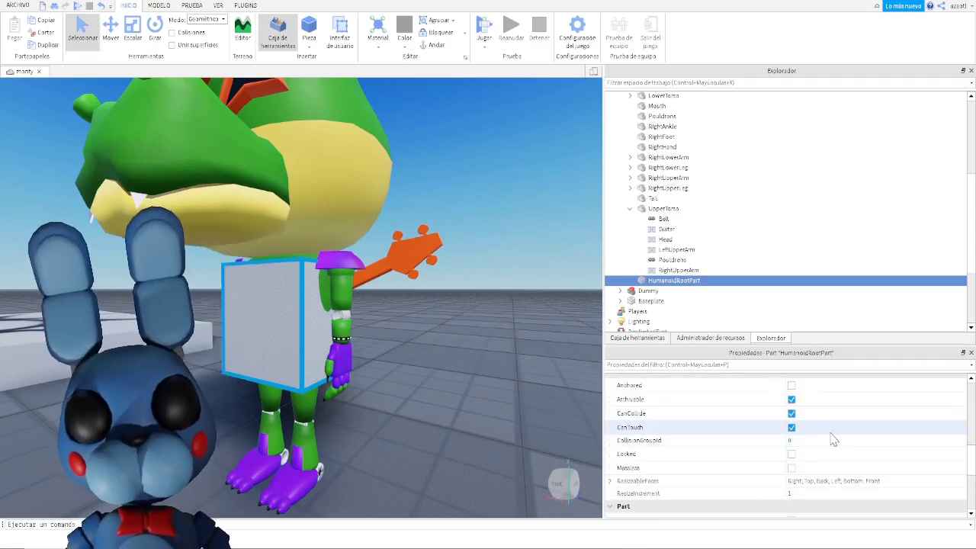
scroll(824, 450, up, 1)
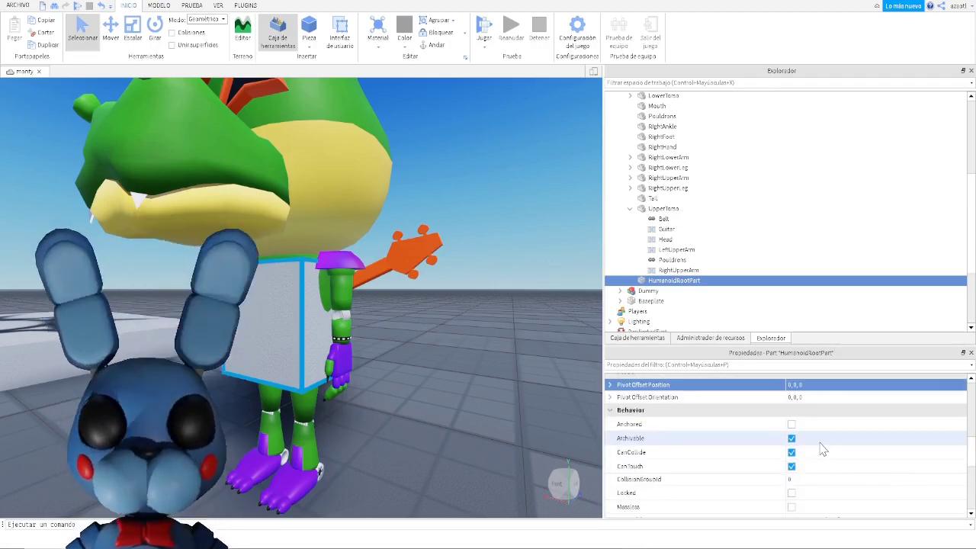
scroll(823, 448, up, 2)
scroll(822, 446, up, 3)
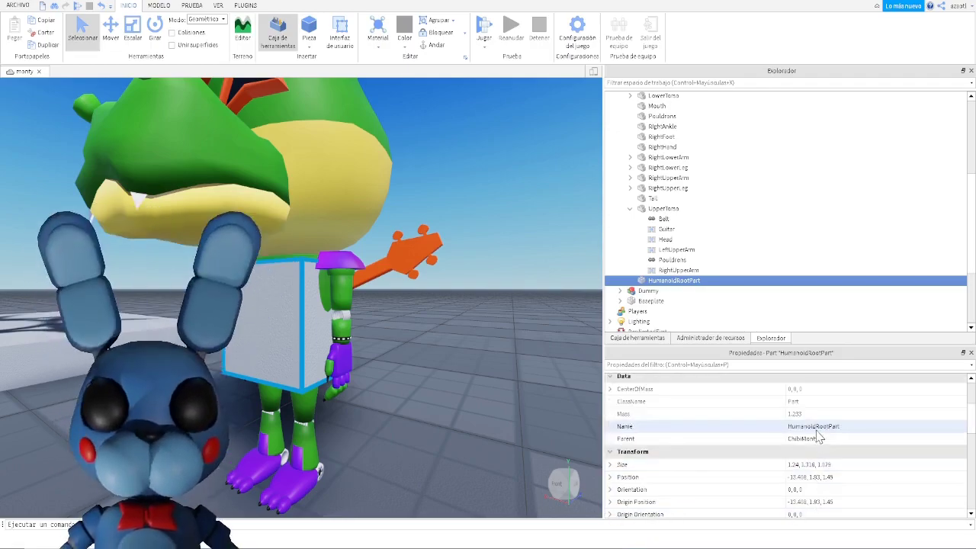
click(800, 403)
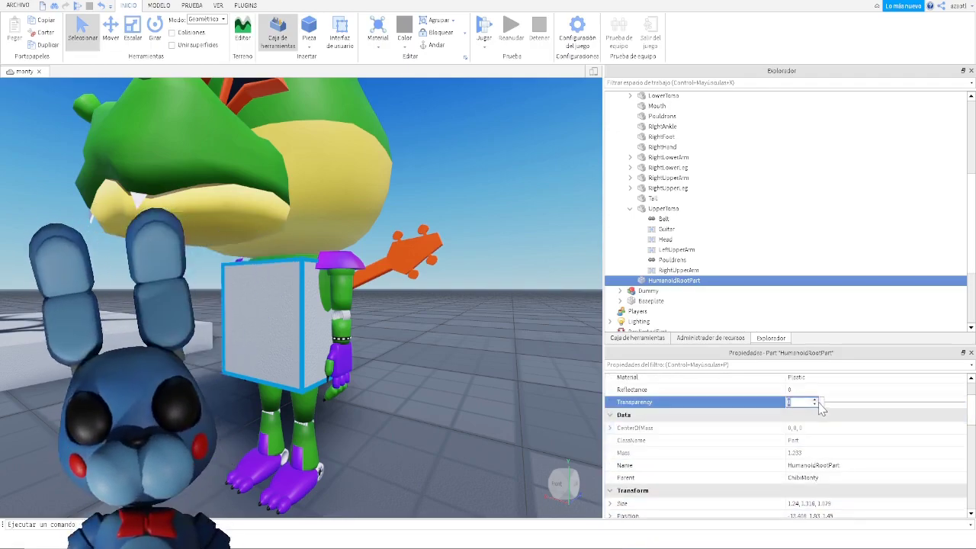
drag(824, 405, 964, 404)
Create a joint from HumanoidRootPart to LowerTorso in the ChibiMonty rig with RigEdit, then close RigEdit
scroll(701, 240, up, 5)
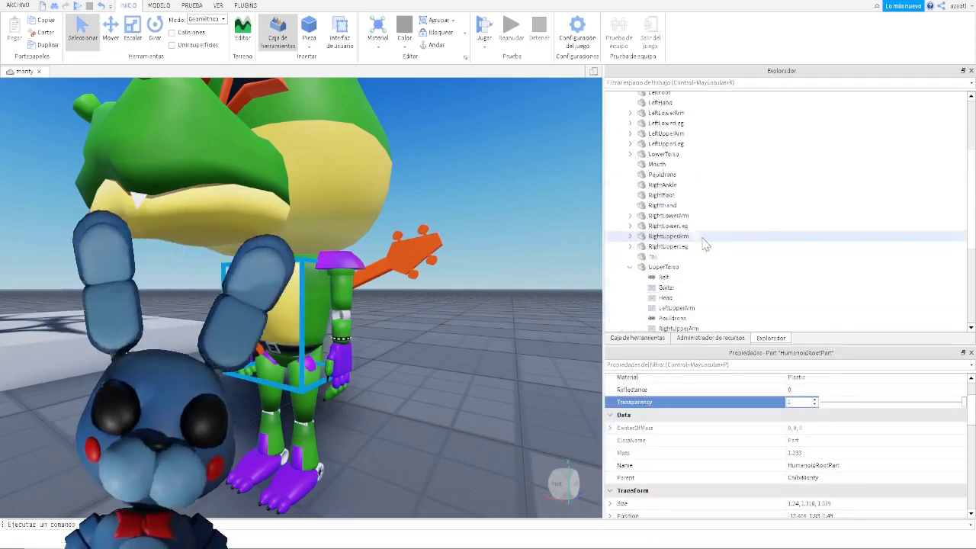
click(649, 148)
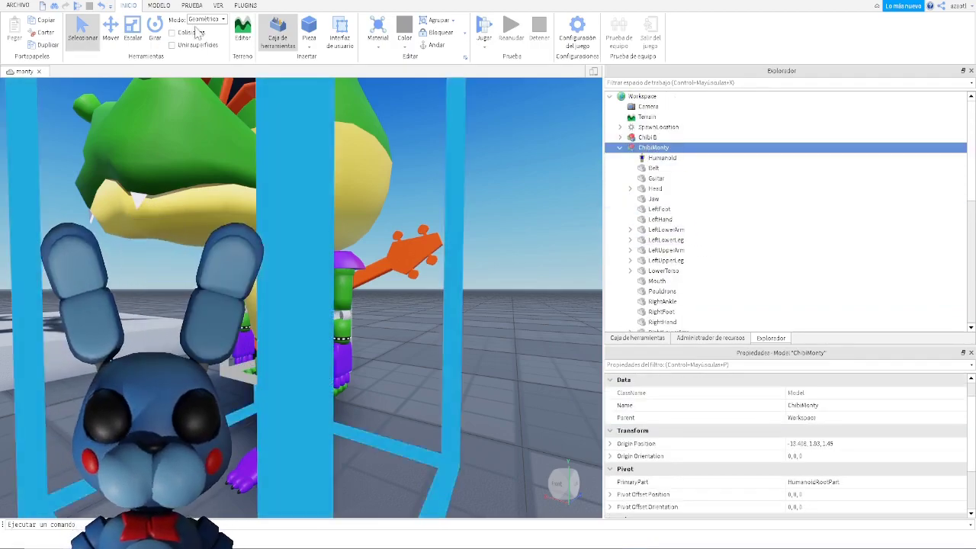
click(246, 5)
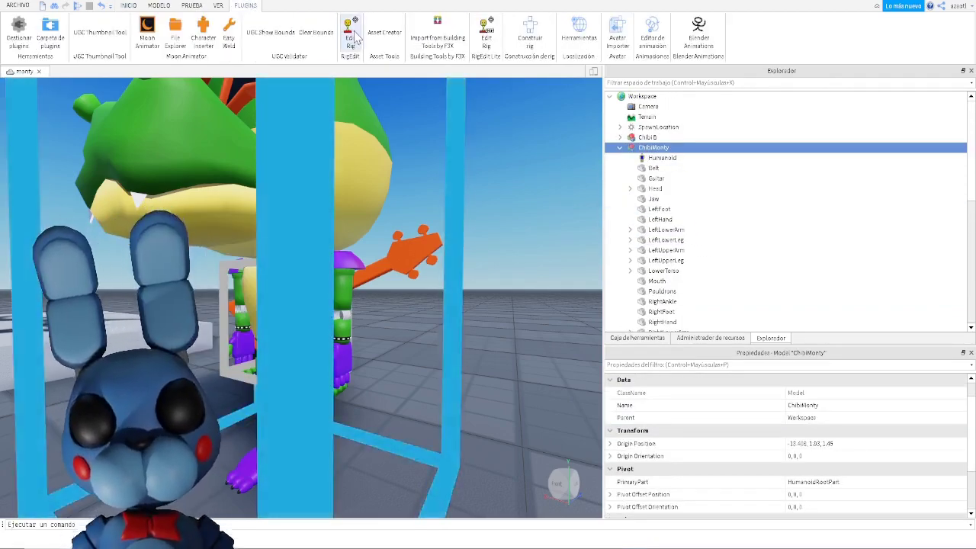
click(350, 34)
scroll(689, 250, down, 5)
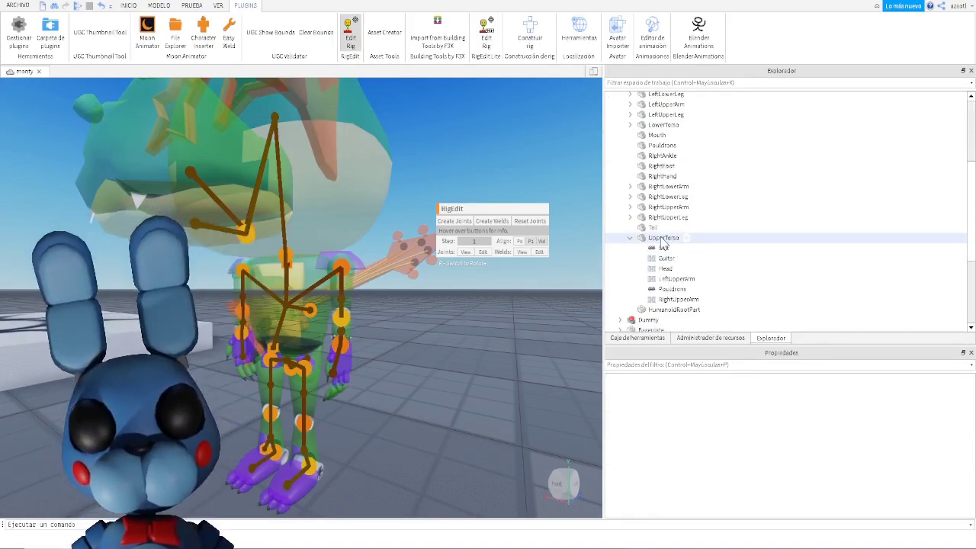
click(663, 238)
scroll(681, 280, down, 2)
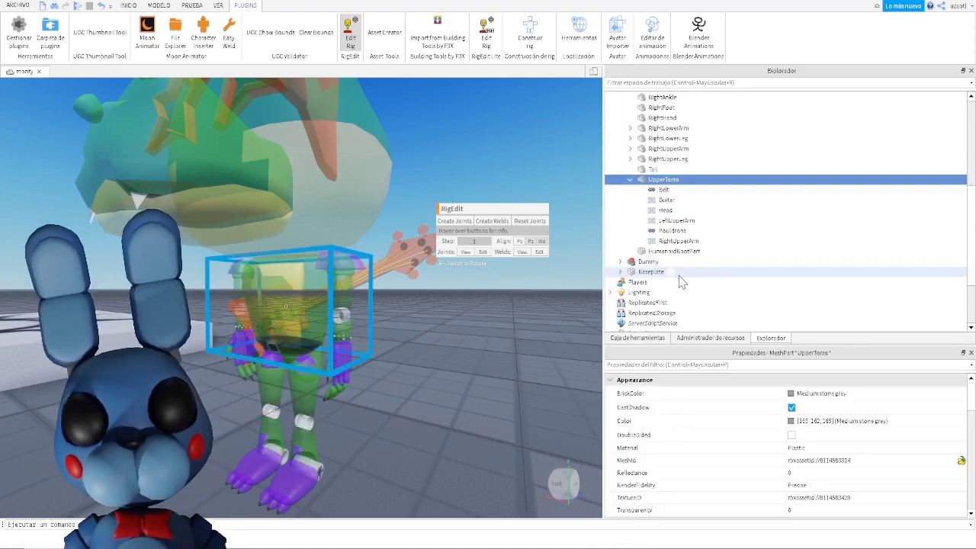
click(671, 251)
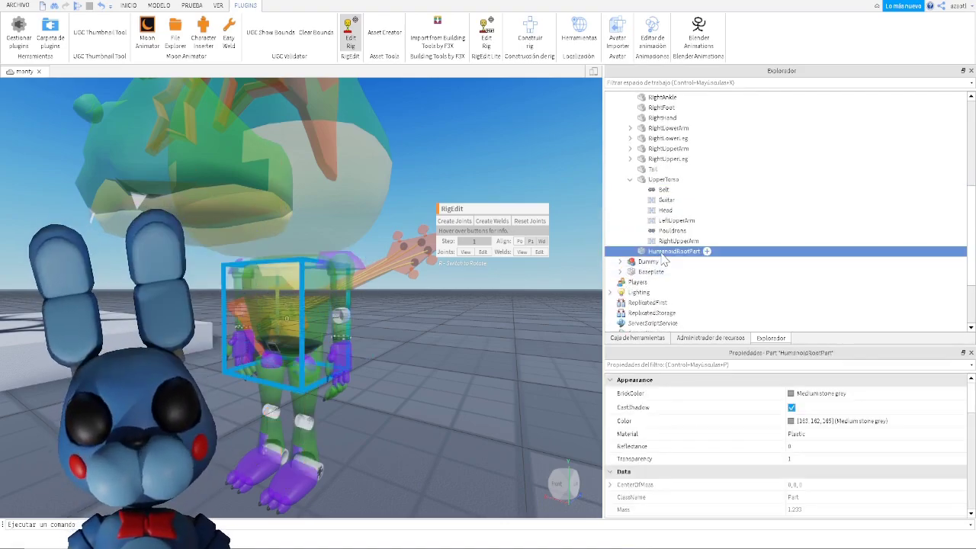
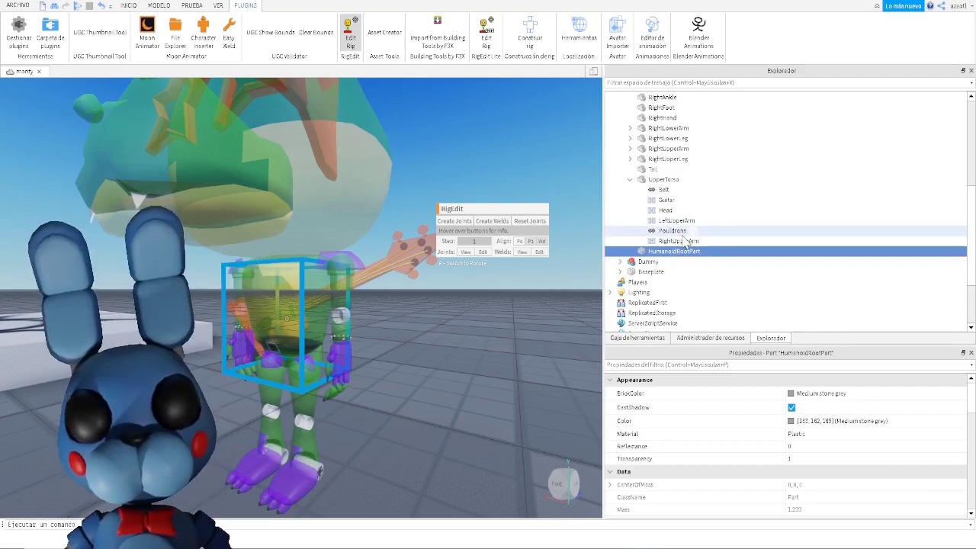
scroll(690, 238, up, 5)
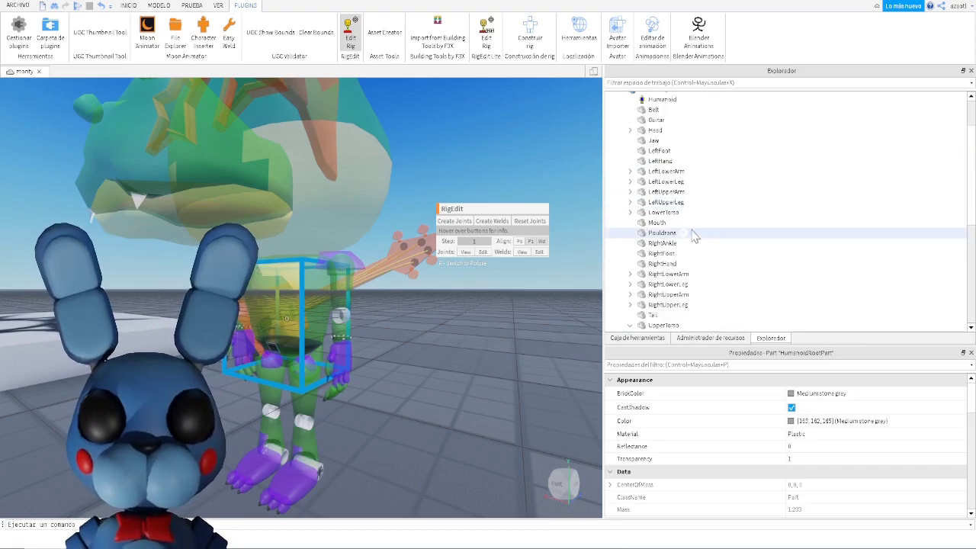
ctrl+click(664, 212)
click(456, 223)
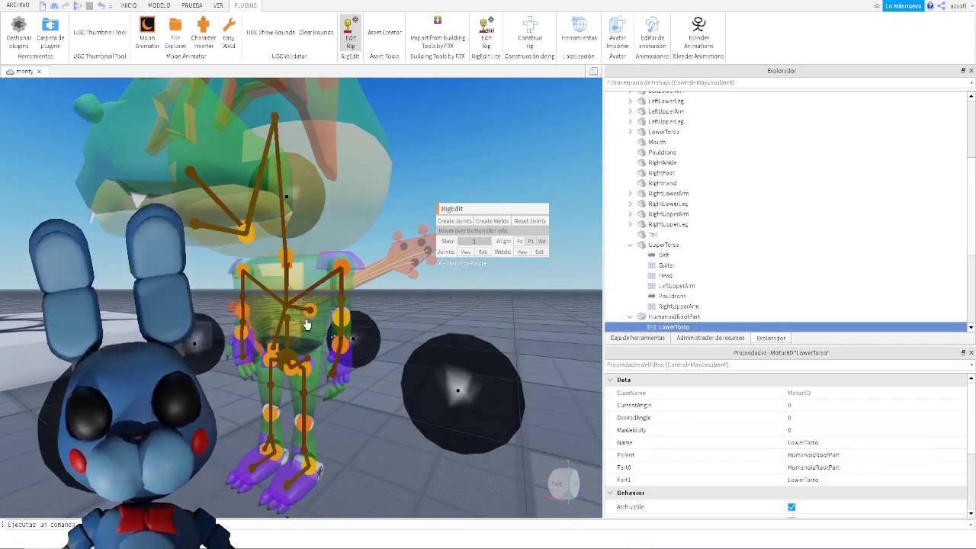
click(352, 32)
Open the Animation Editor on the ChibiMonty rig and create an animation named MontyTest
scroll(341, 229, down, 6)
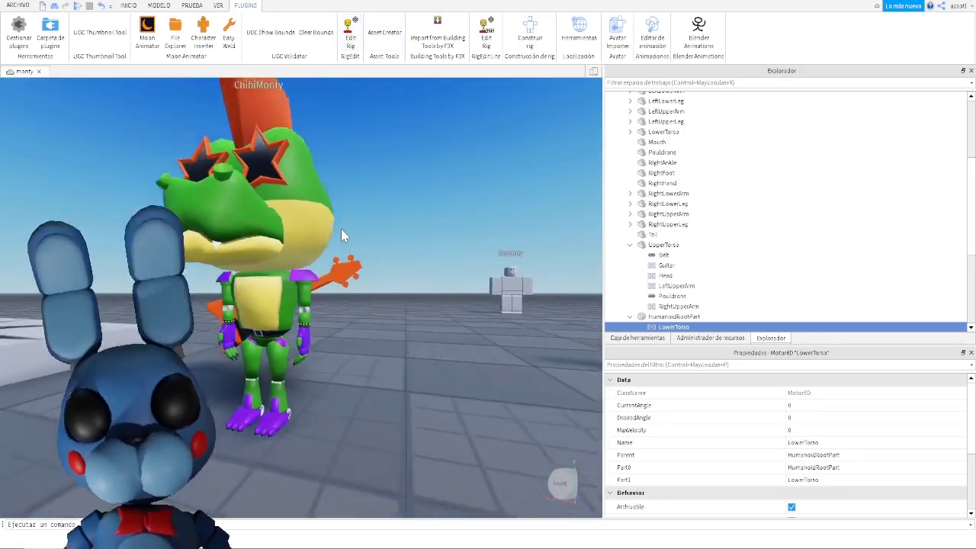
key(a)
key(a)
right_drag(341, 229, 341, 229)
key(w)
key(s)
right_drag(427, 250, 428, 250)
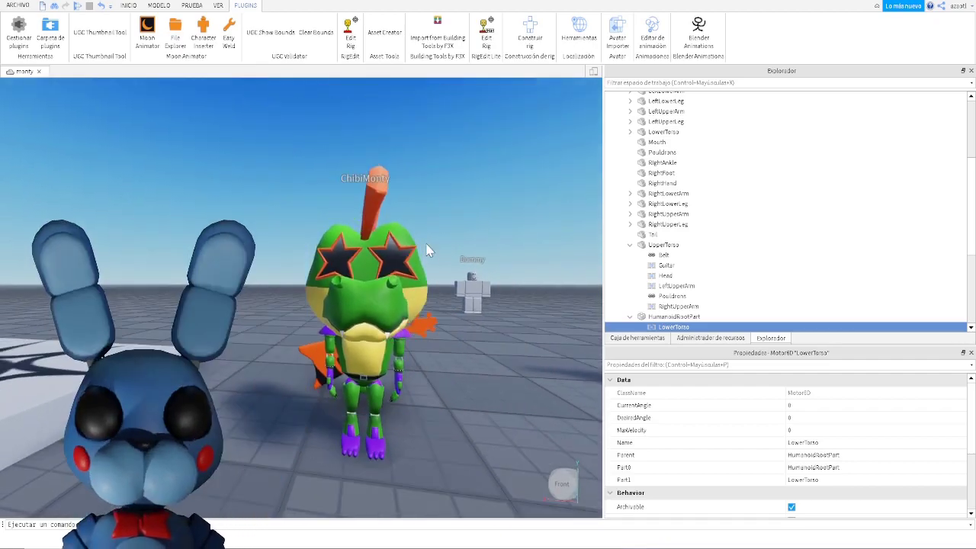
click(389, 306)
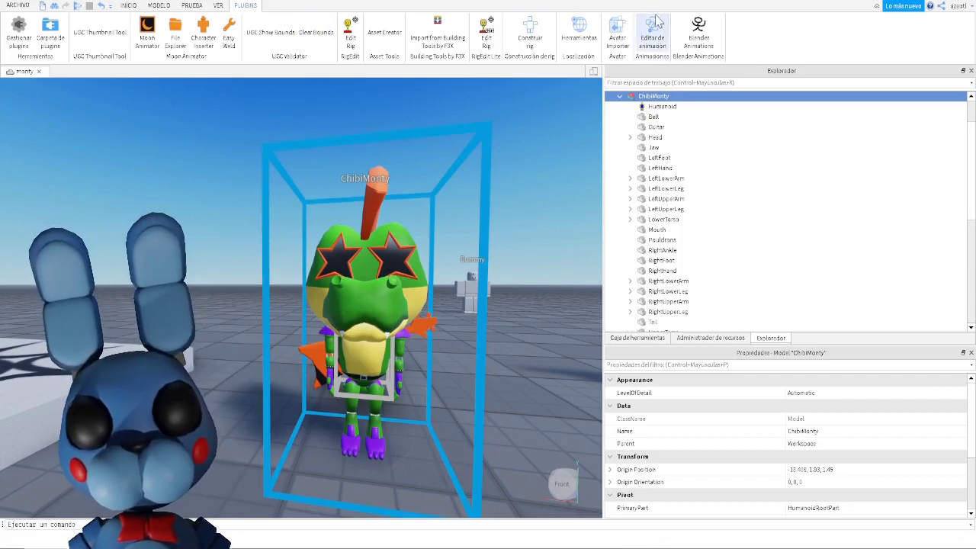
click(653, 38)
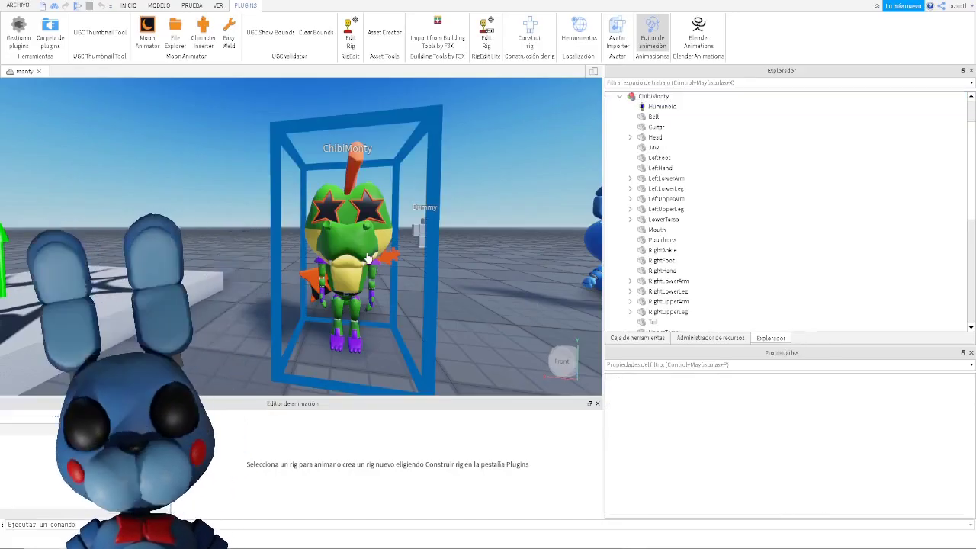
click(369, 260)
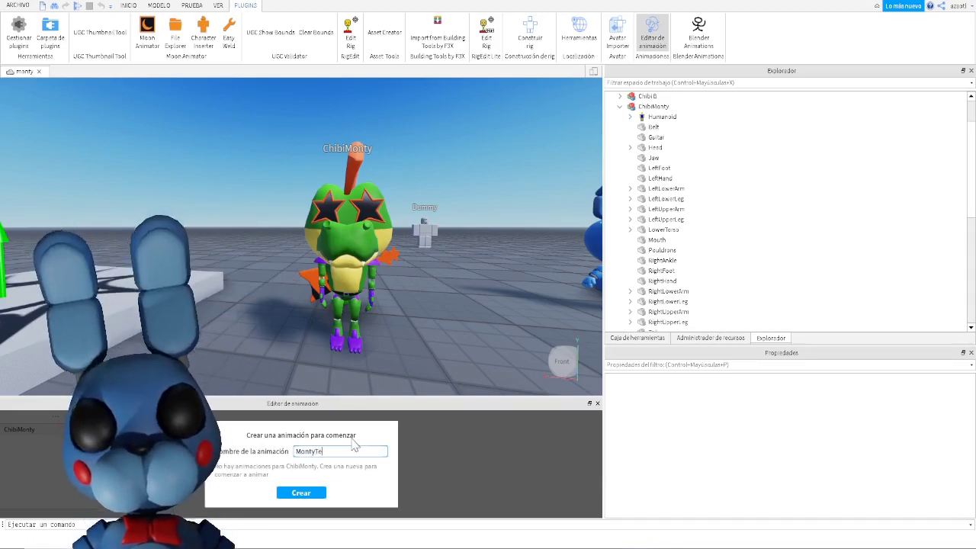
text(st)
key(Return)
Test the neck joint by rotating Chibi Monty's head in the MontyTest animation, then close the Animation Editor
right_drag(431, 267, 381, 229)
click(332, 208)
click(159, 5)
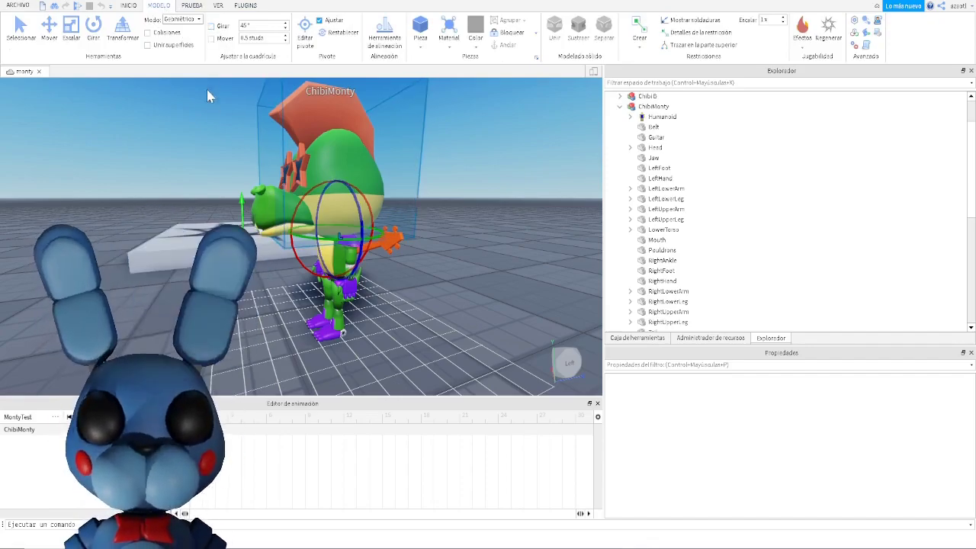
drag(300, 210, 309, 245)
right_drag(308, 246, 344, 250)
drag(324, 153, 356, 116)
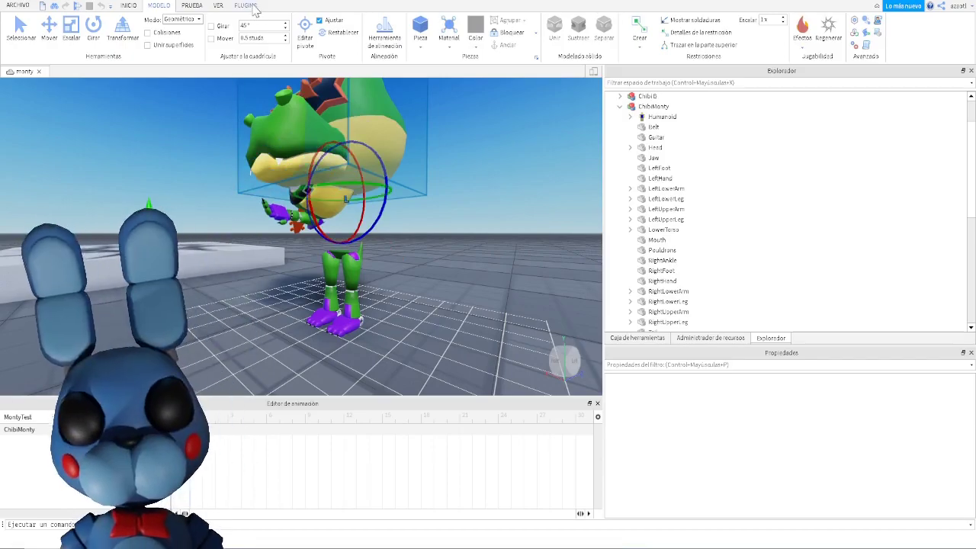
click(250, 6)
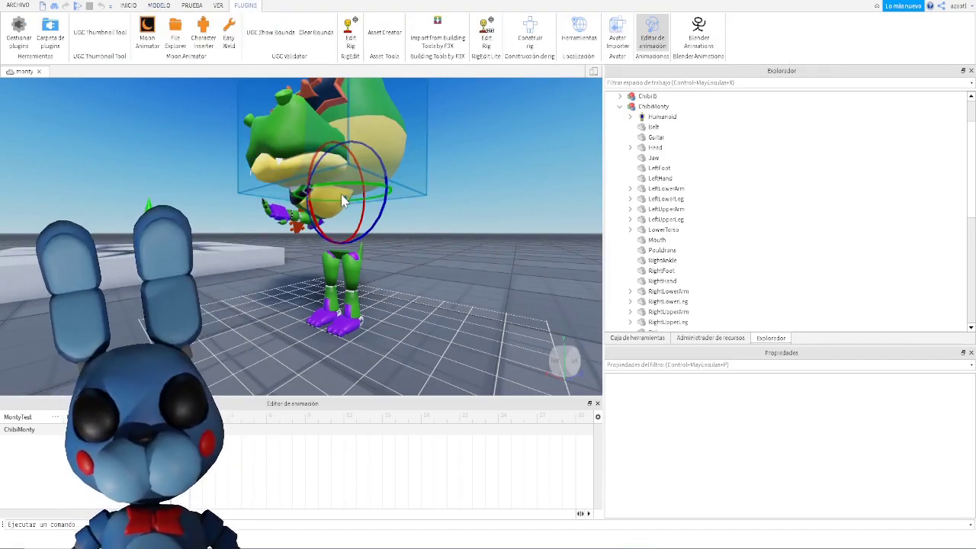
click(652, 32)
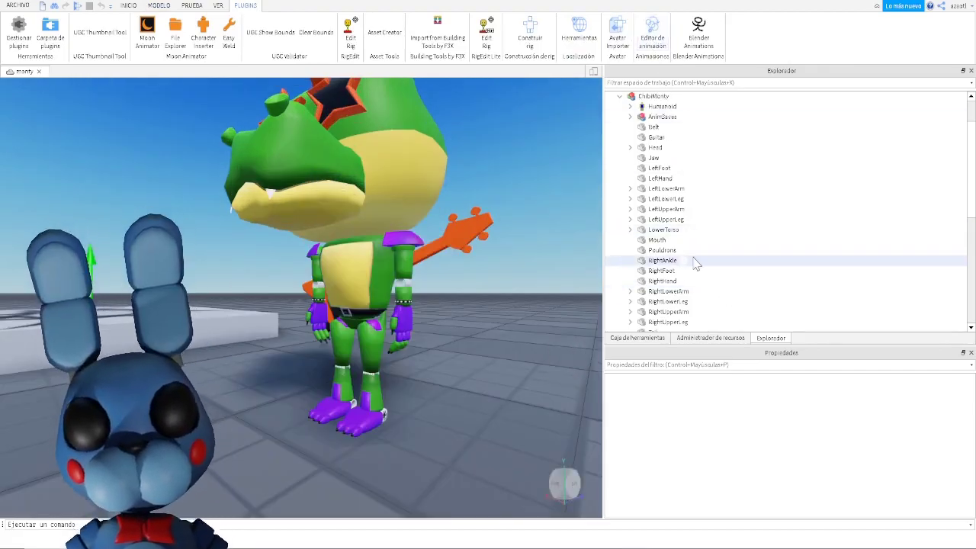
Examine the joints listed under UpperTorso and LowerTorso in the ChibiMonty rig for a missing torso connection
scroll(700, 272, down, 4)
click(660, 227)
click(662, 229)
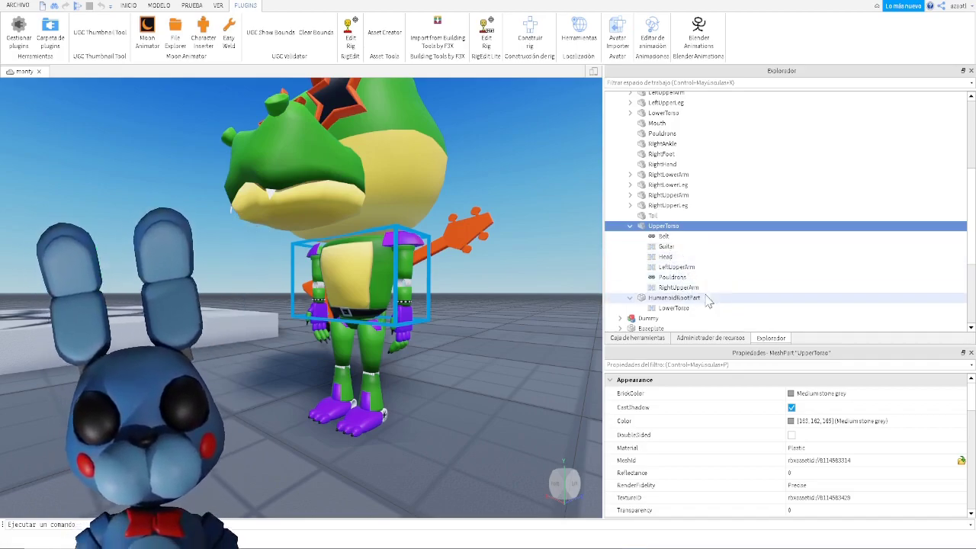
scroll(702, 277, up, 3)
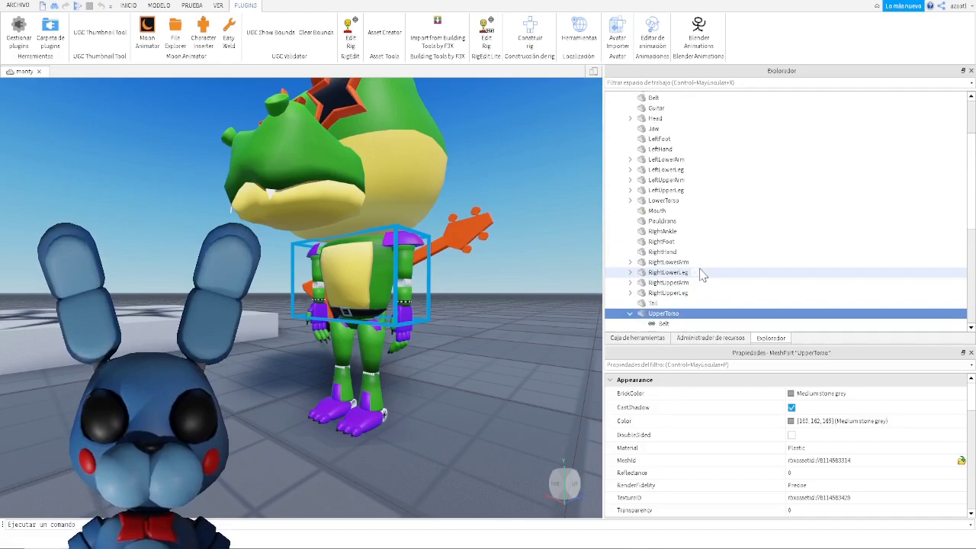
click(665, 202)
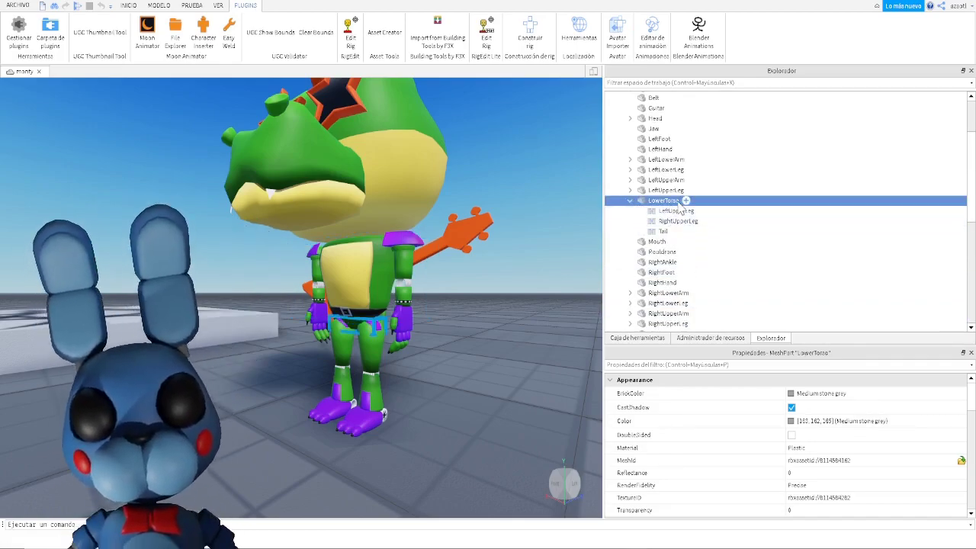
scroll(677, 211, down, 2)
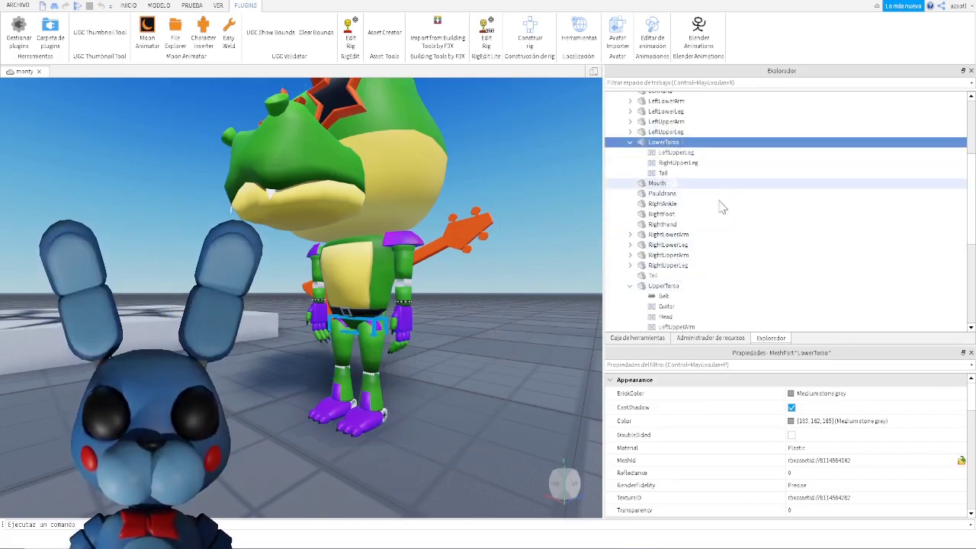
ctrl+click(674, 288)
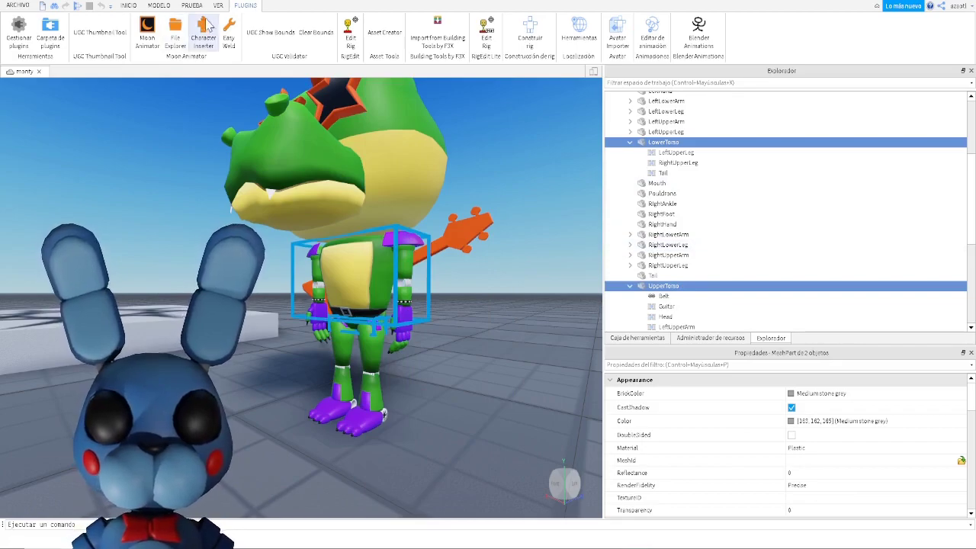
click(662, 133)
click(662, 143)
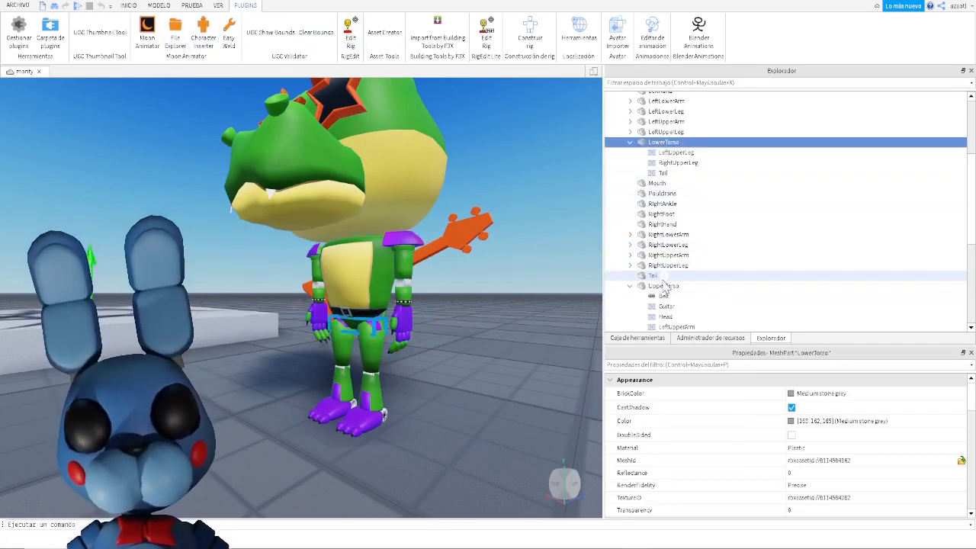
ctrl+click(663, 287)
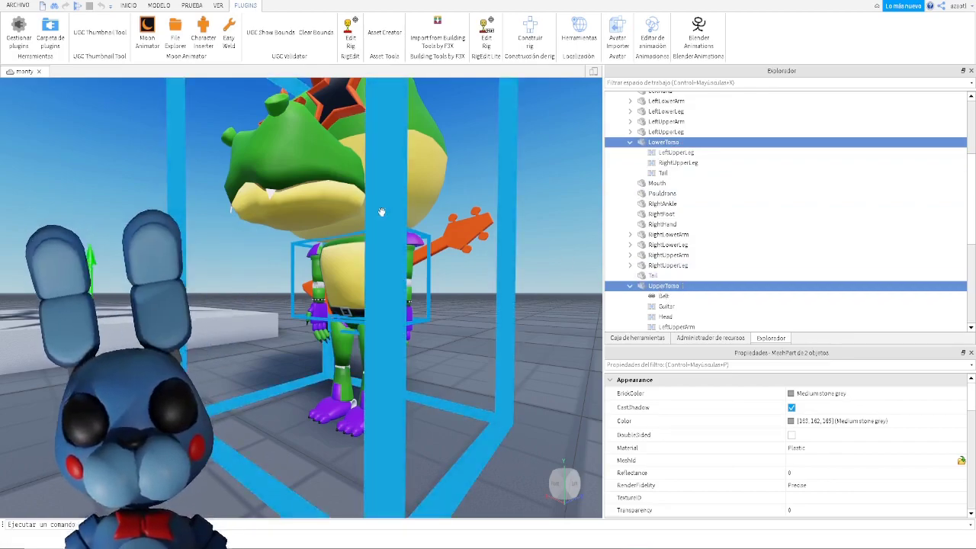
click(334, 32)
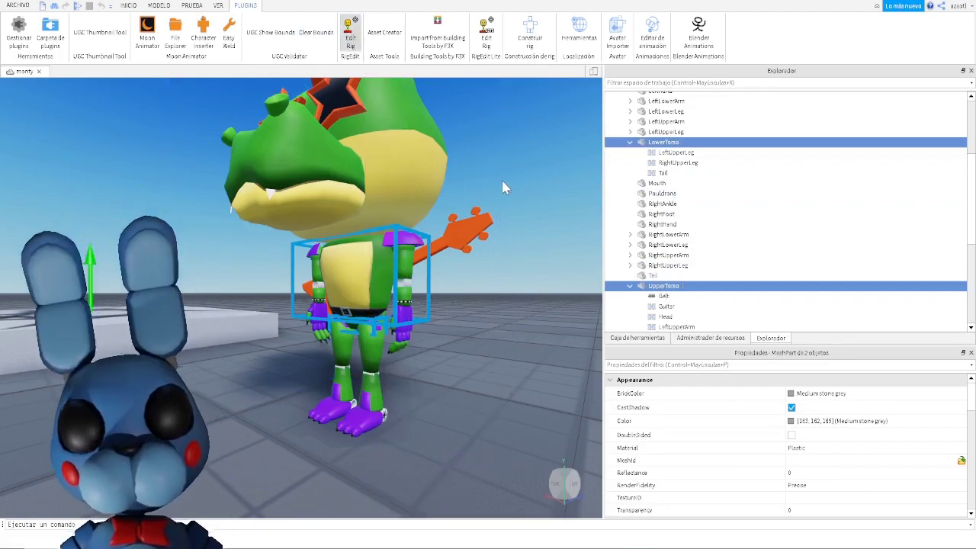
click(350, 30)
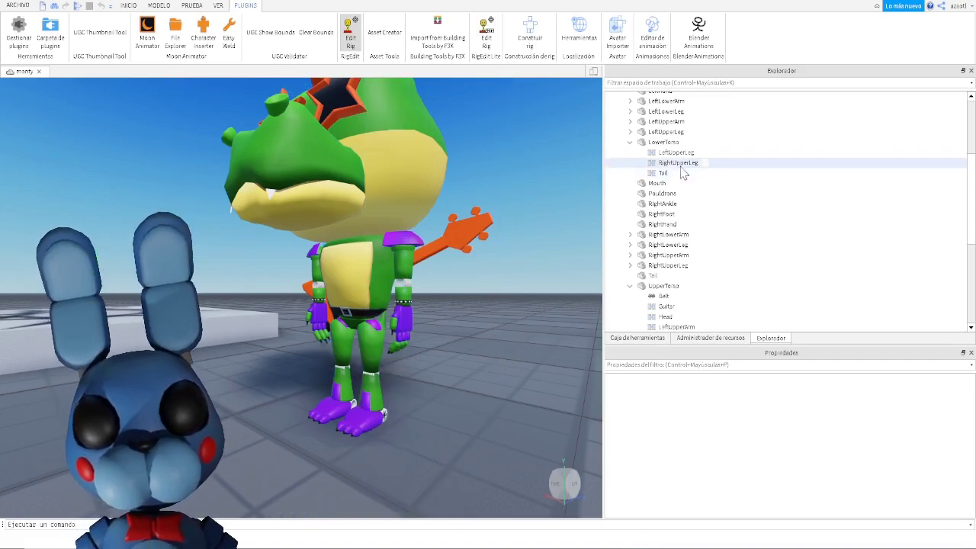
Open RigEdit on ChibiMonty and create a joint from LowerTorso to UpperTorso
scroll(656, 153, up, 4)
click(654, 126)
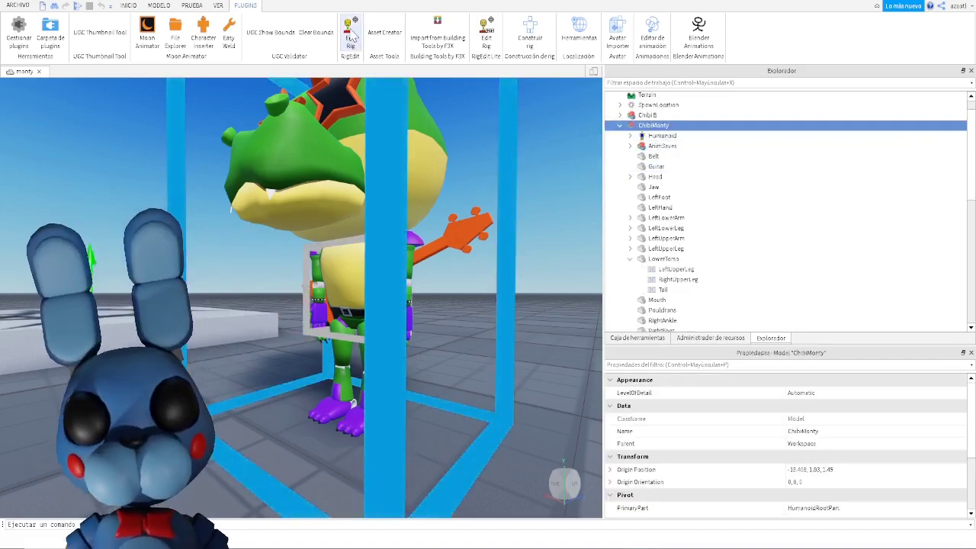
click(350, 38)
click(366, 274)
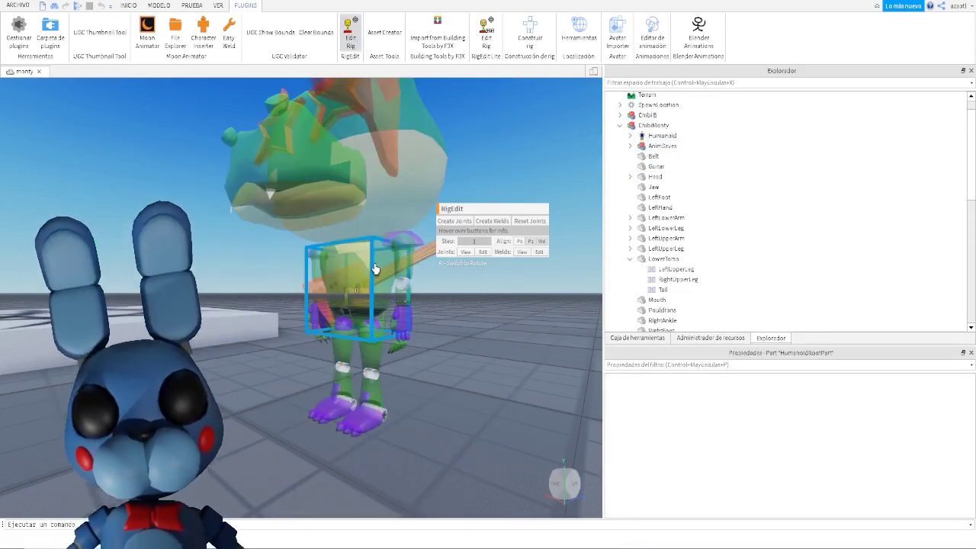
click(663, 255)
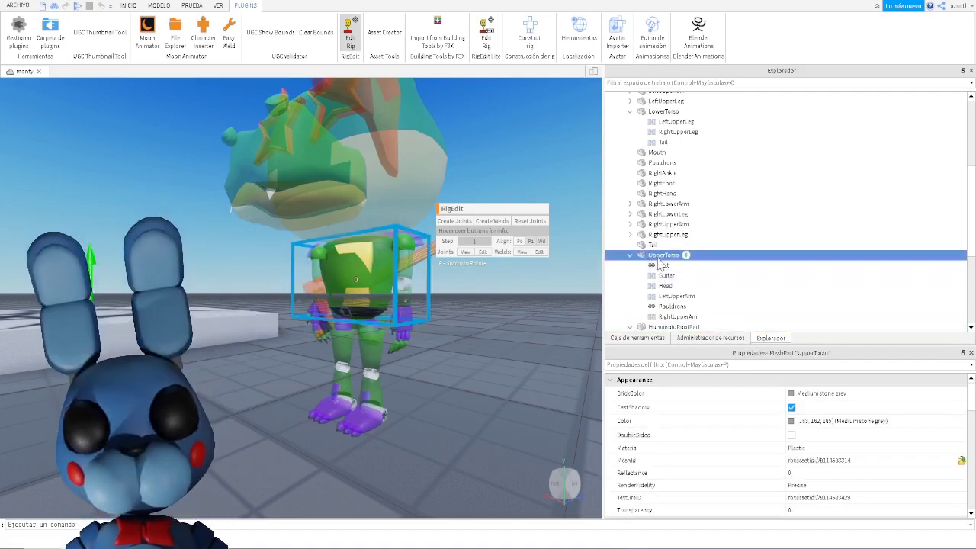
scroll(663, 255, down, 1)
scroll(665, 238, up, 2)
click(664, 141)
scroll(687, 267, down, 1)
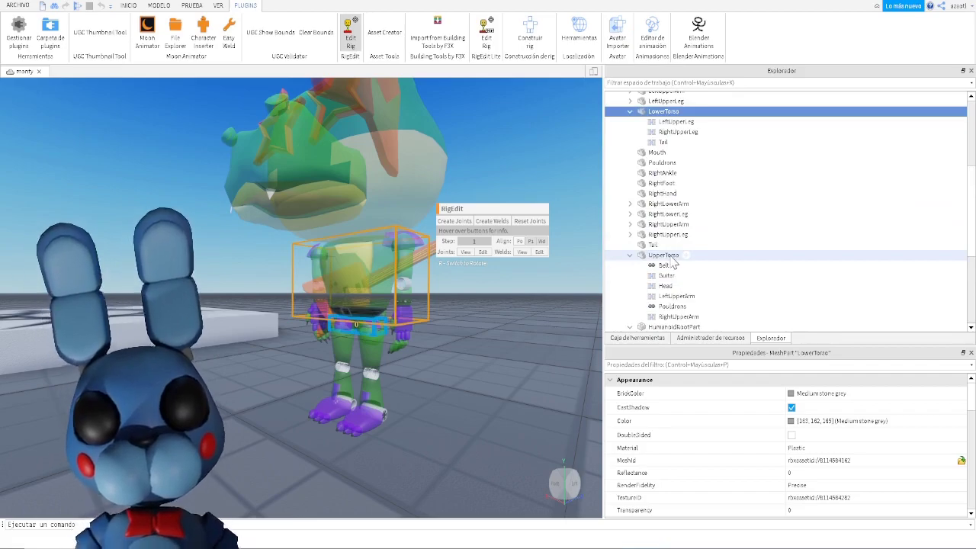
ctrl+click(664, 255)
click(458, 220)
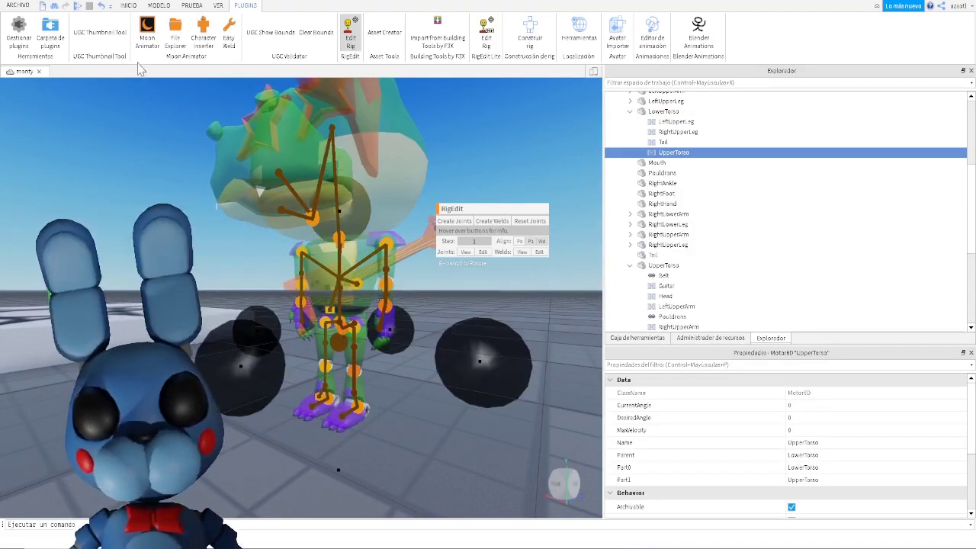
Set the RigEdit step to .01 for fine-tuning the torso joint and close RigEdit
click(159, 5)
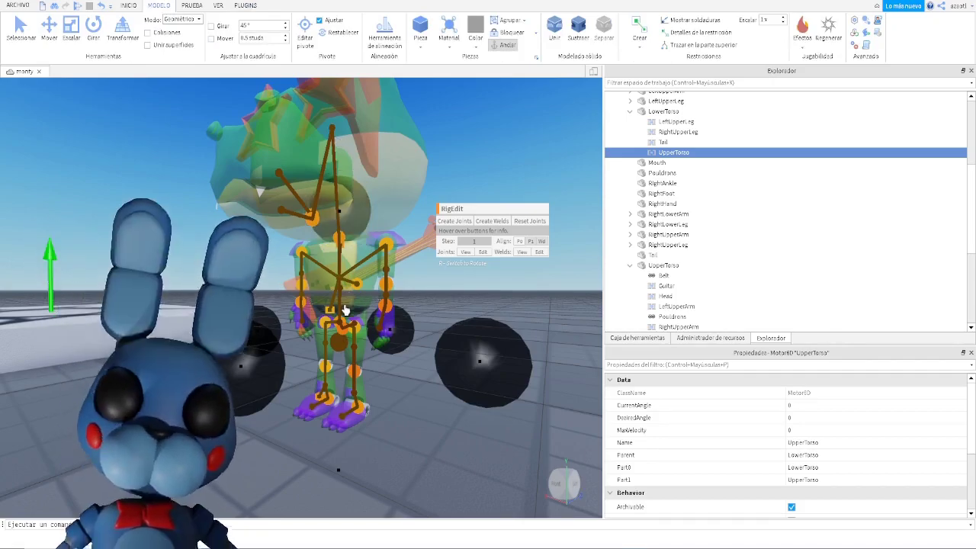
scroll(357, 385, up, 5)
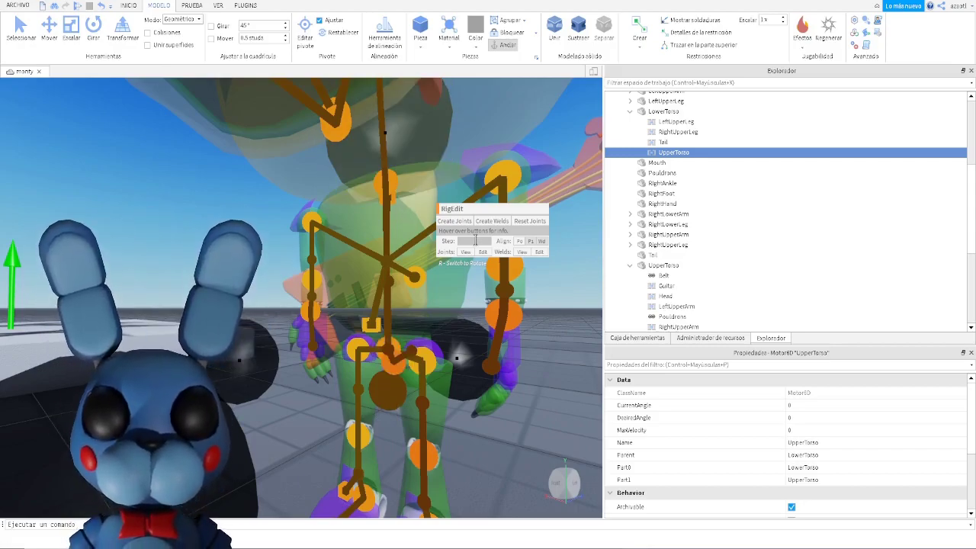
scroll(403, 229, down, 5)
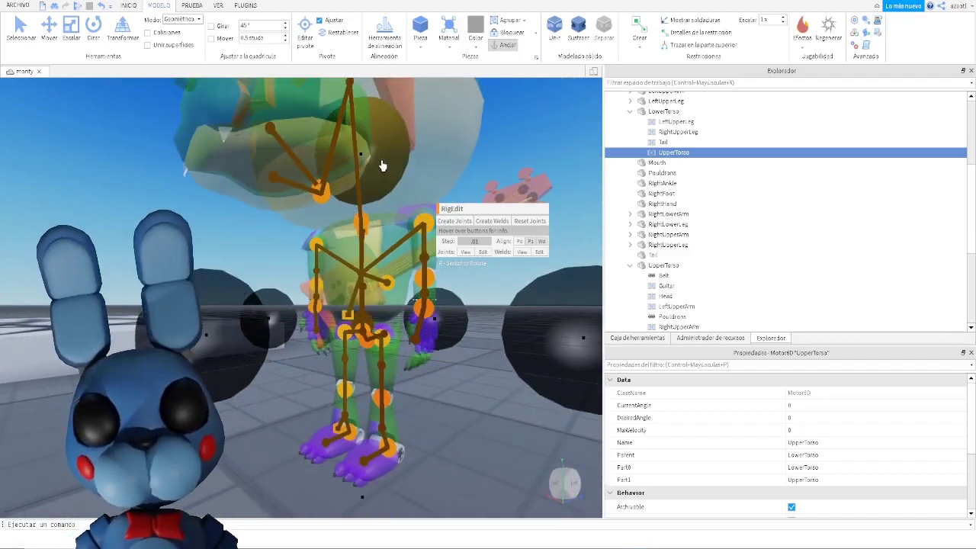
scroll(404, 332, up, 5)
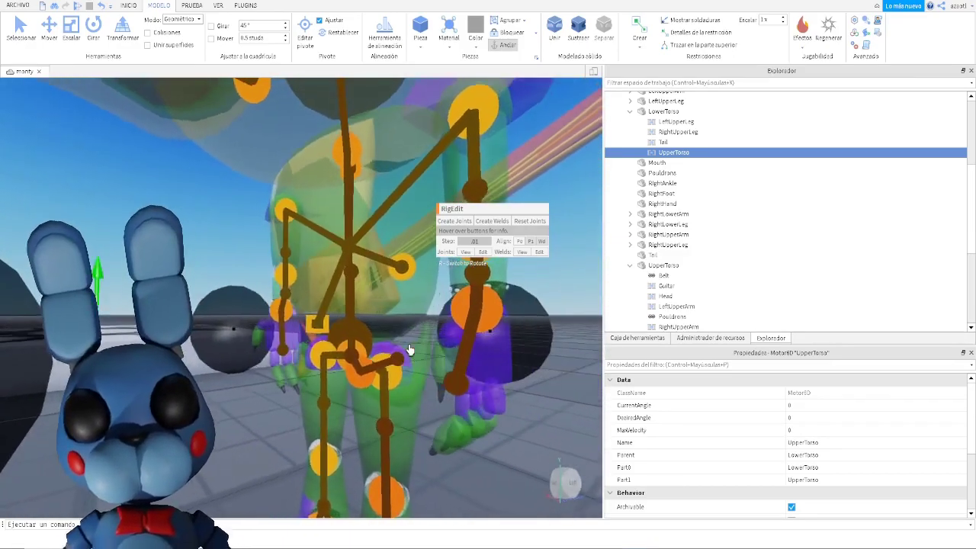
scroll(408, 348, down, 5)
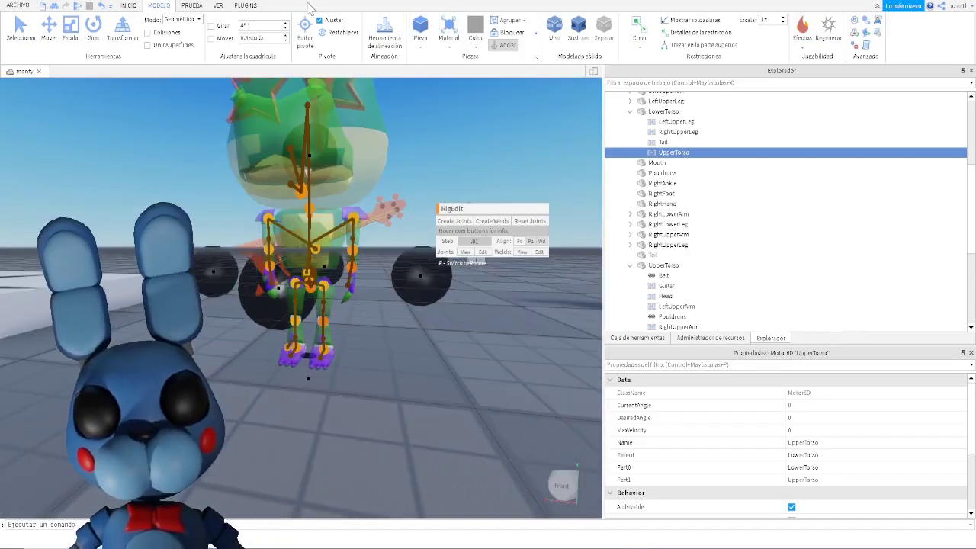
click(242, 6)
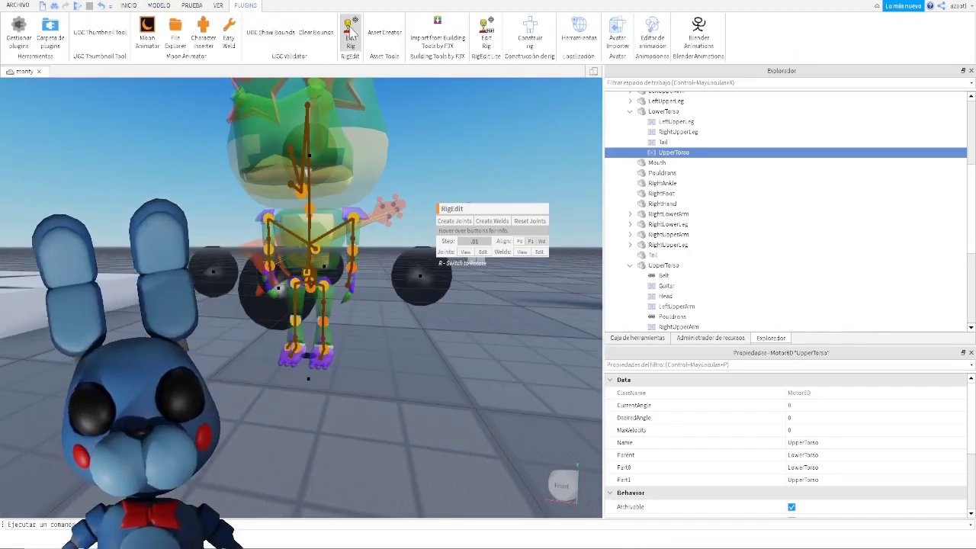
click(350, 38)
Open the Animation Editor on ChibiMonty and test the waist joint by rotating UpperTorso
click(308, 233)
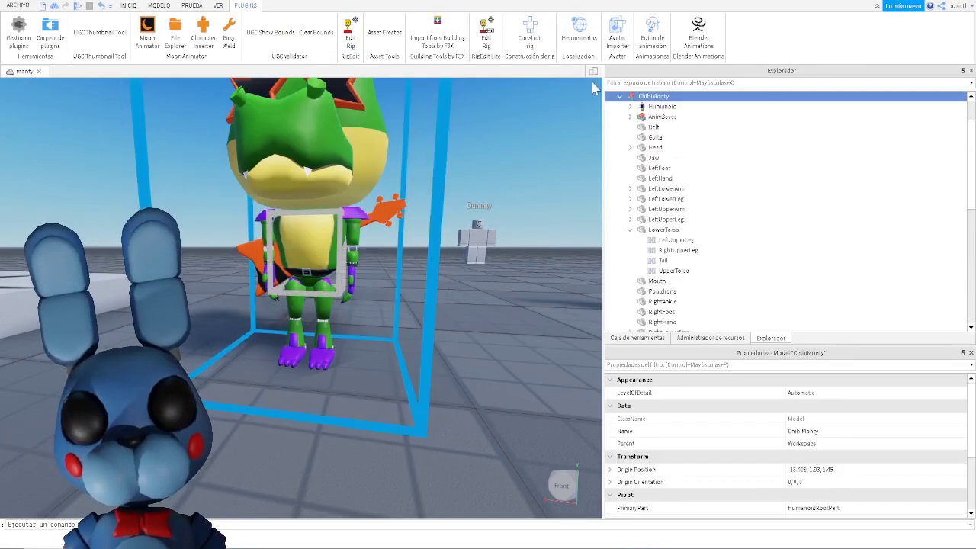
click(653, 30)
right_drag(451, 290, 449, 290)
key(s)
key(d)
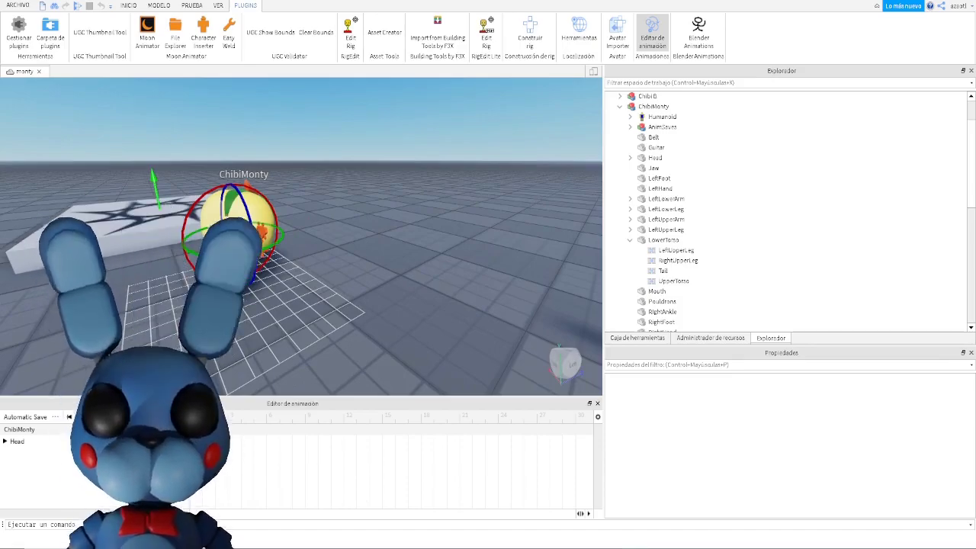
key(a)
right_drag(257, 289, 257, 290)
key(w)
key(s)
click(297, 257)
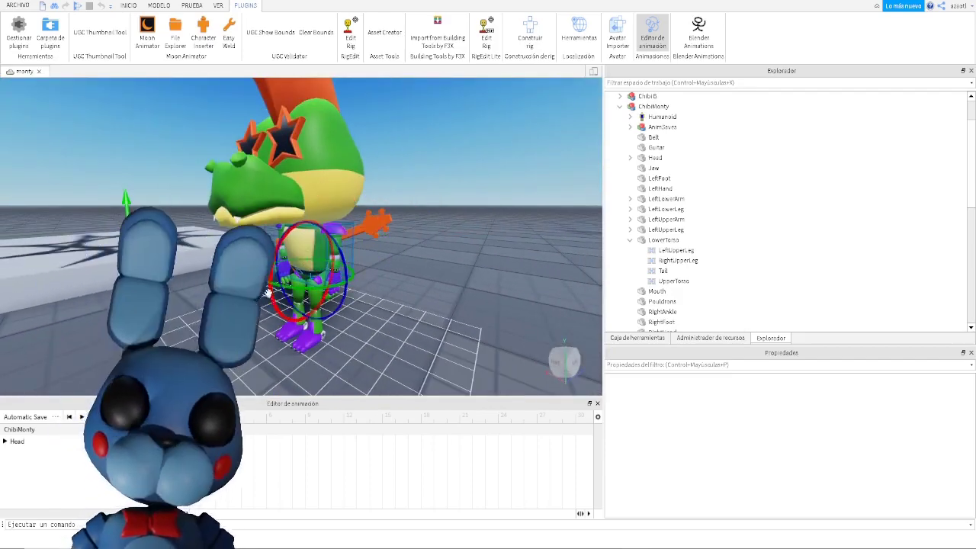
drag(267, 292, 285, 253)
Test the head joints by rotating Head and opening the mouth with the Jaw and Mouth parts
click(357, 161)
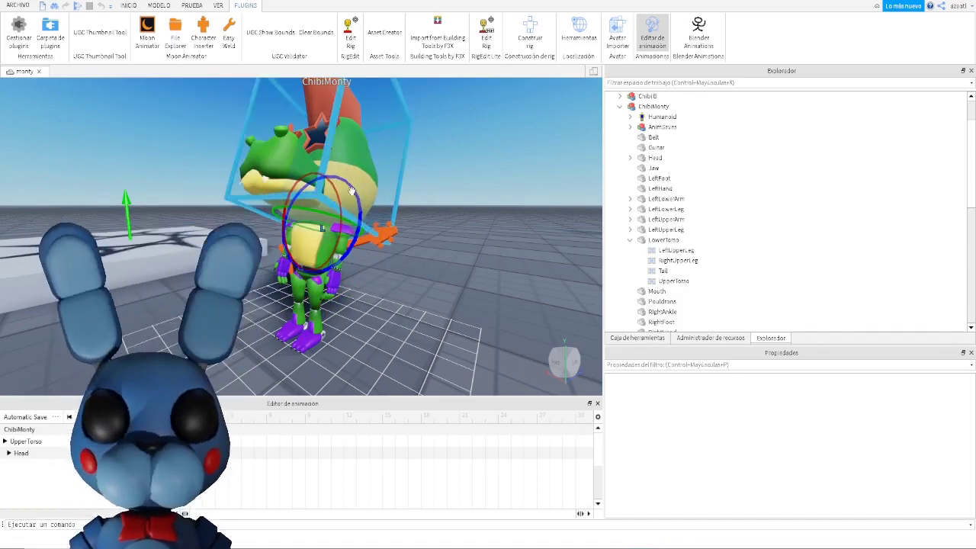
drag(345, 185, 283, 192)
click(267, 169)
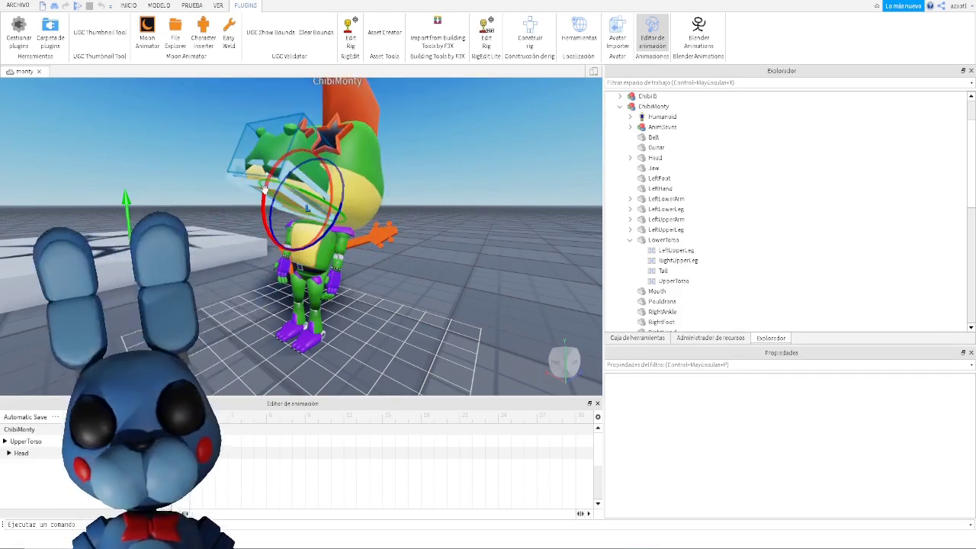
click(266, 206)
right_drag(291, 260, 292, 268)
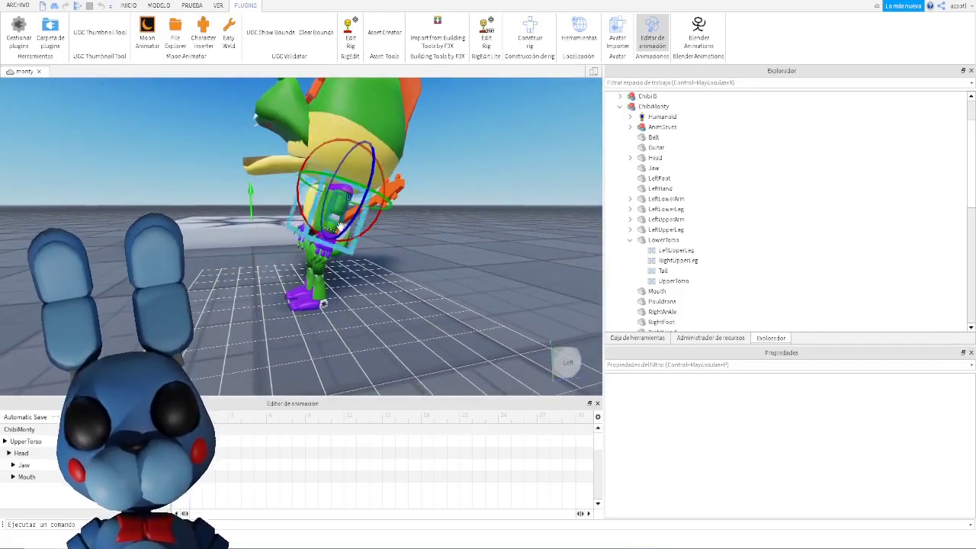
Test the left arm joints by swinging LeftUpperArm backward and bending LeftLowerArm at the elbow
drag(306, 159, 340, 208)
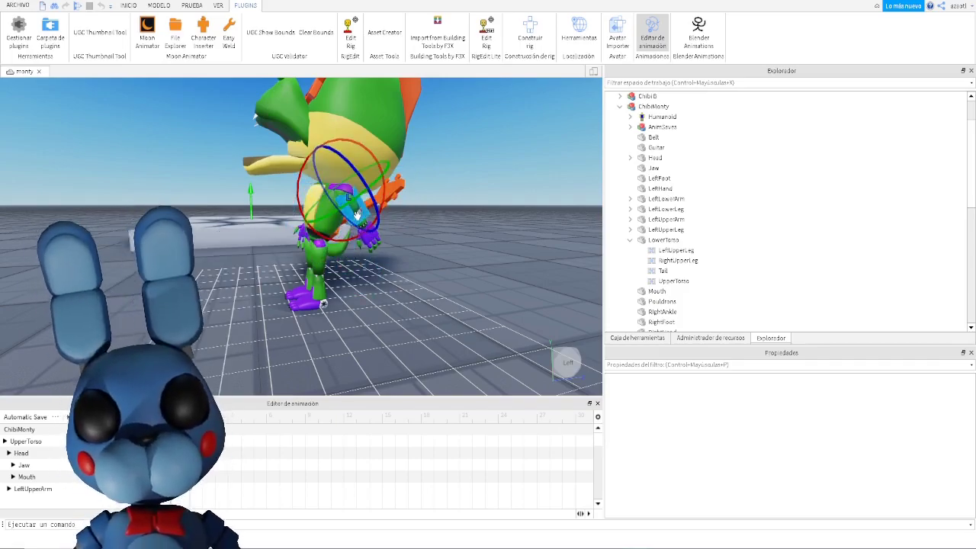
scroll(360, 223, up, 8)
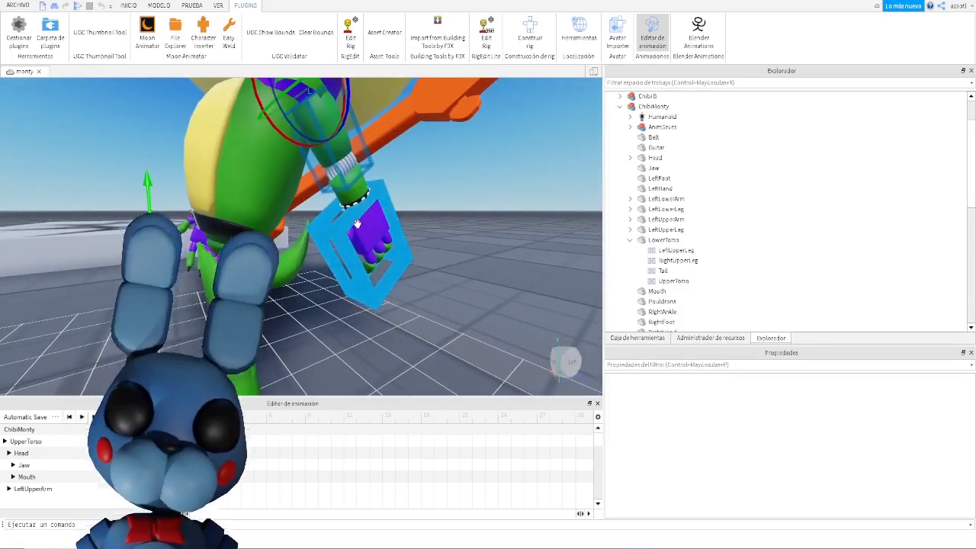
scroll(349, 184, down, 8)
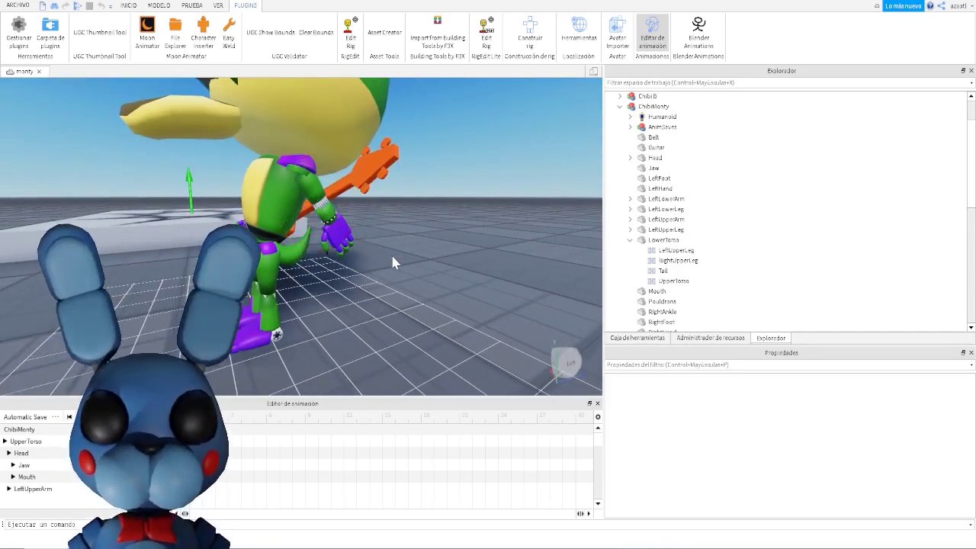
click(307, 248)
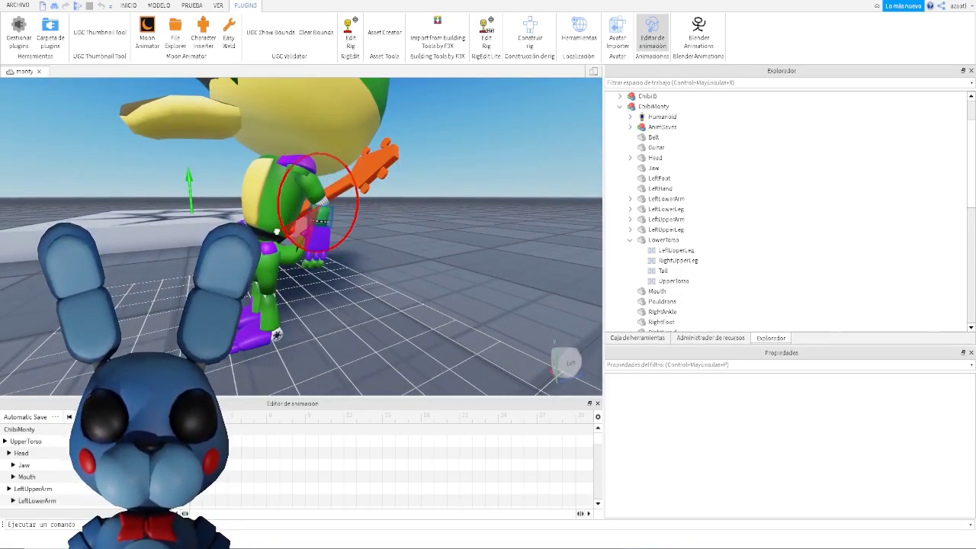
mouse_move(287, 241)
right_down()
mouse_move(317, 235)
mouse_move(296, 244)
right_up()
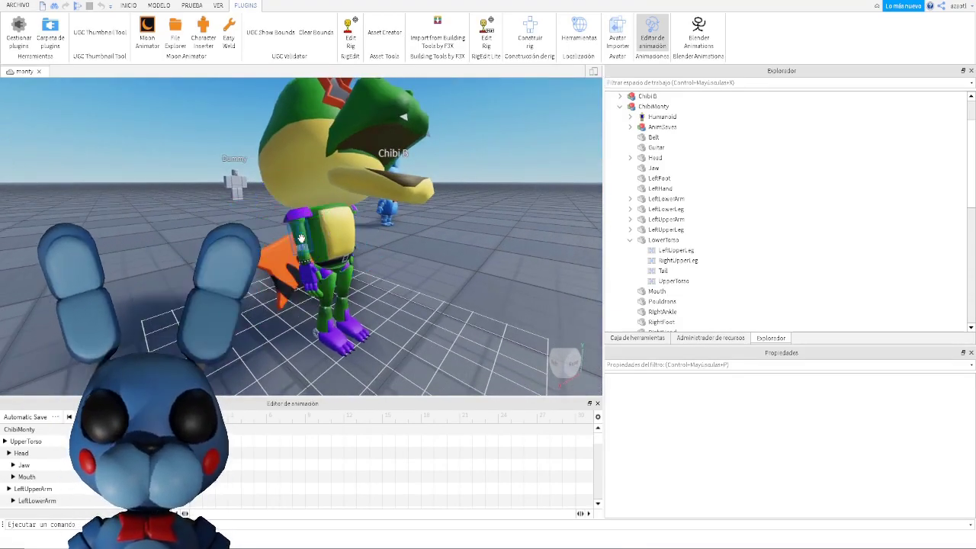
Test the right arm joints by rotating RightUpperArm and bending RightLowerArm up in front of the chest
drag(302, 238, 320, 184)
click(318, 247)
drag(348, 238, 344, 215)
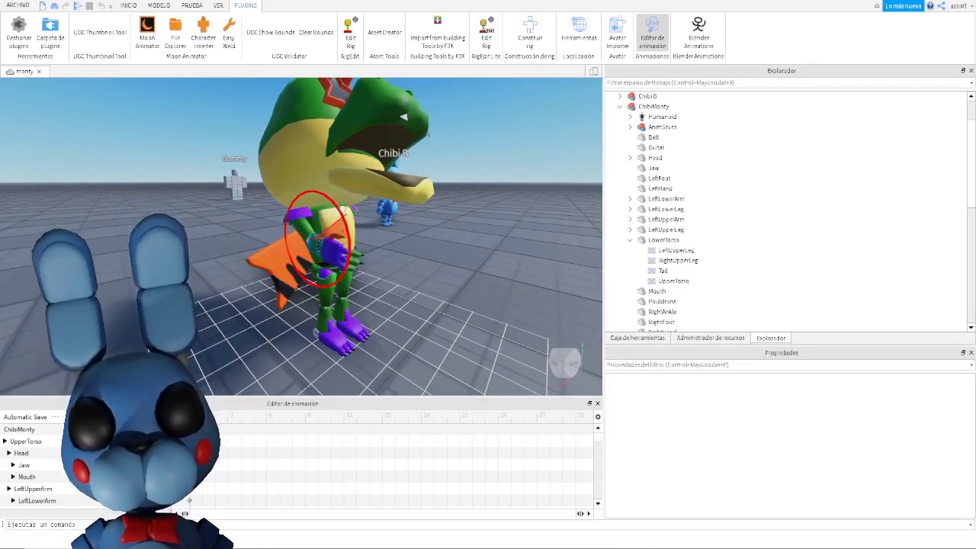
drag(323, 176, 328, 191)
click(355, 217)
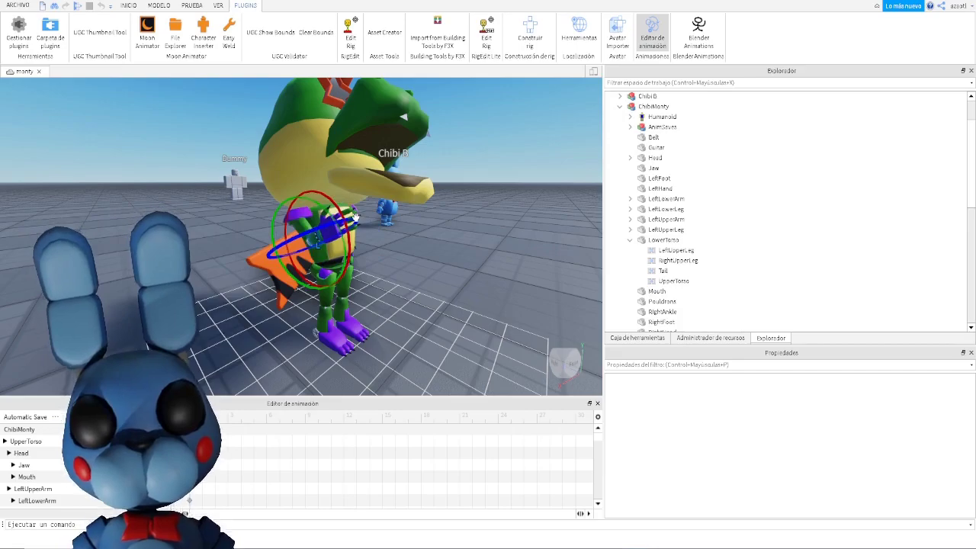
click(345, 223)
right_drag(344, 226, 348, 253)
click(384, 294)
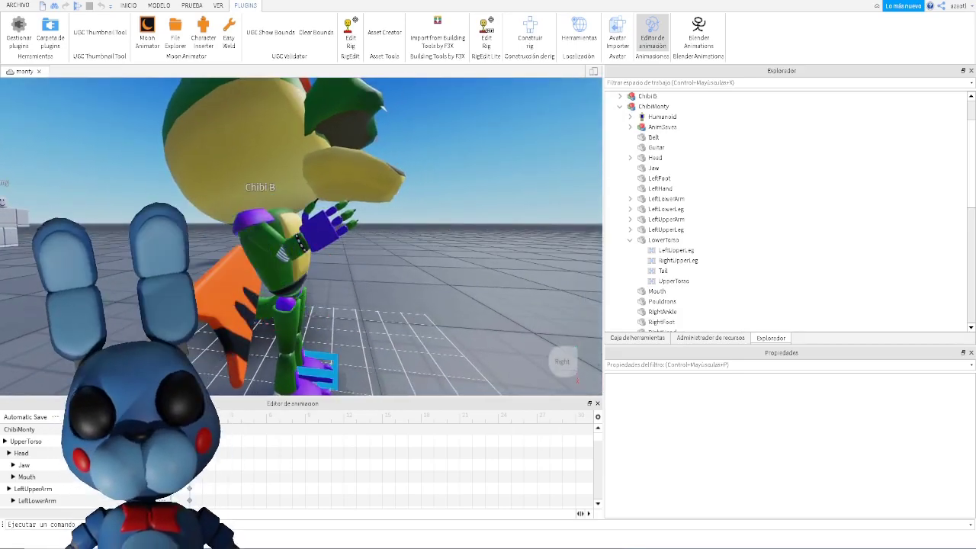
Add a RightHand track to the ChibiMonty animation and test the wrist joint by rotating RightHand
scroll(301, 469, down, 3)
click(161, 430)
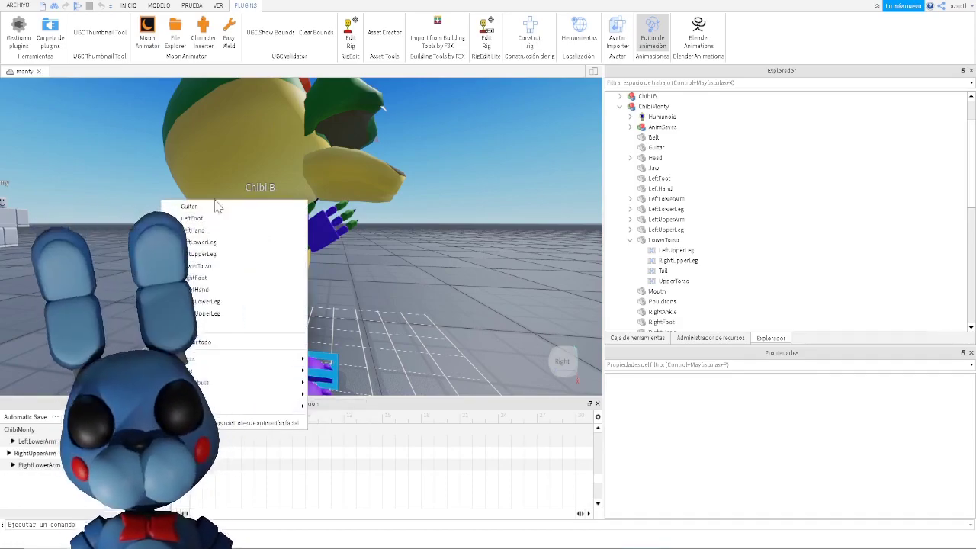
mouse_move(237, 362)
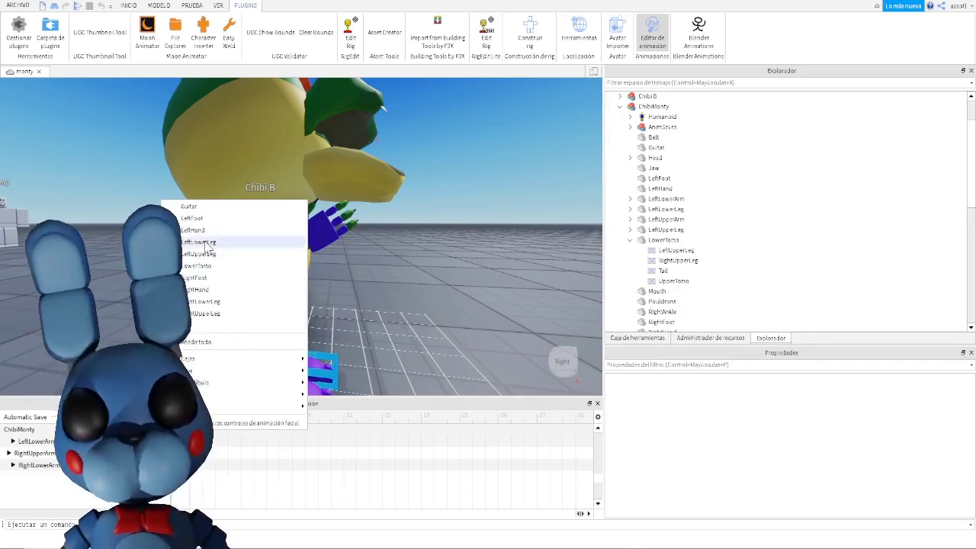
click(220, 293)
right_drag(426, 261, 425, 254)
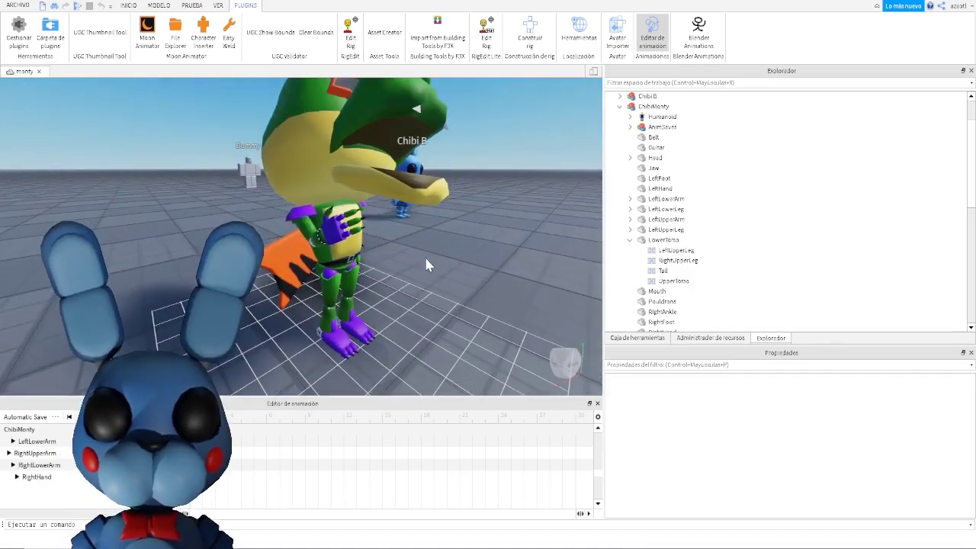
click(336, 221)
right_drag(369, 321, 366, 309)
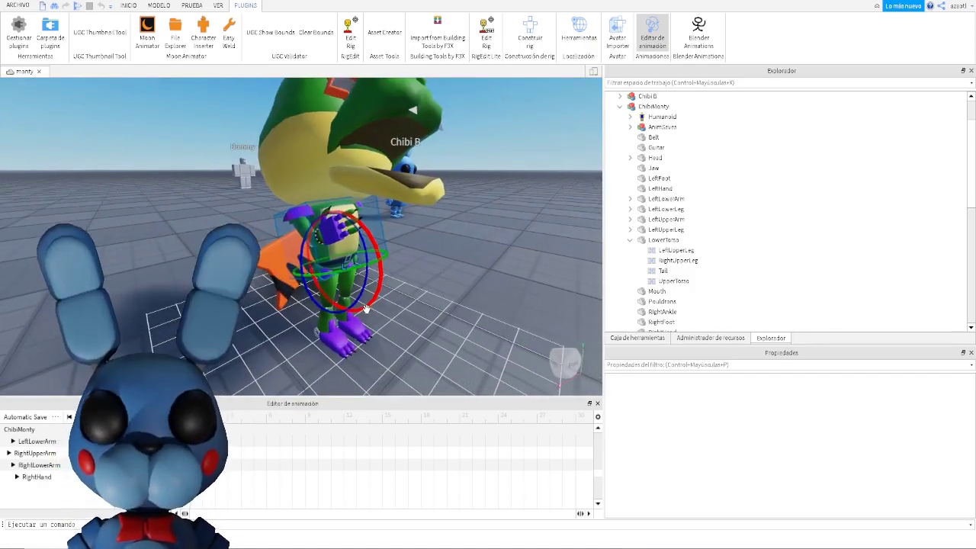
click(37, 477)
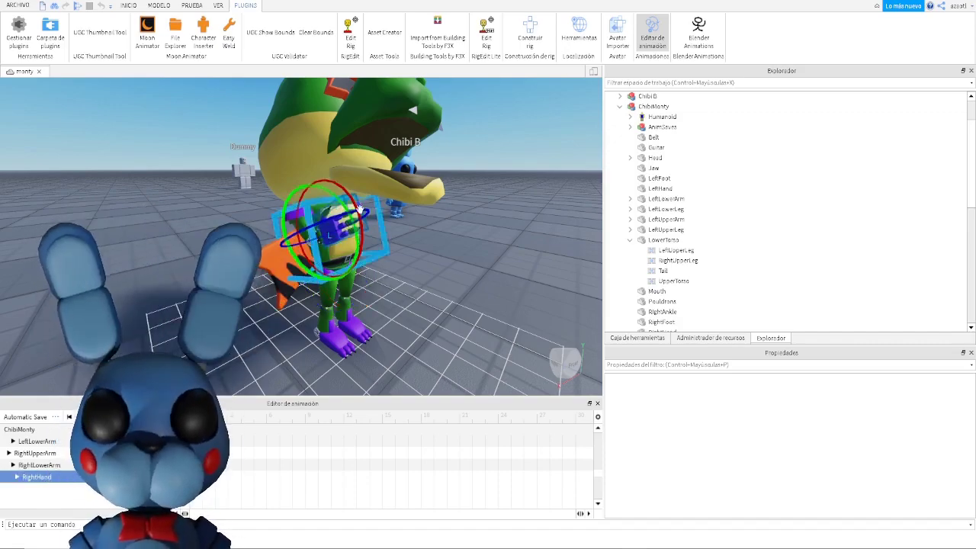
drag(348, 210, 324, 226)
scroll(375, 262, up, 5)
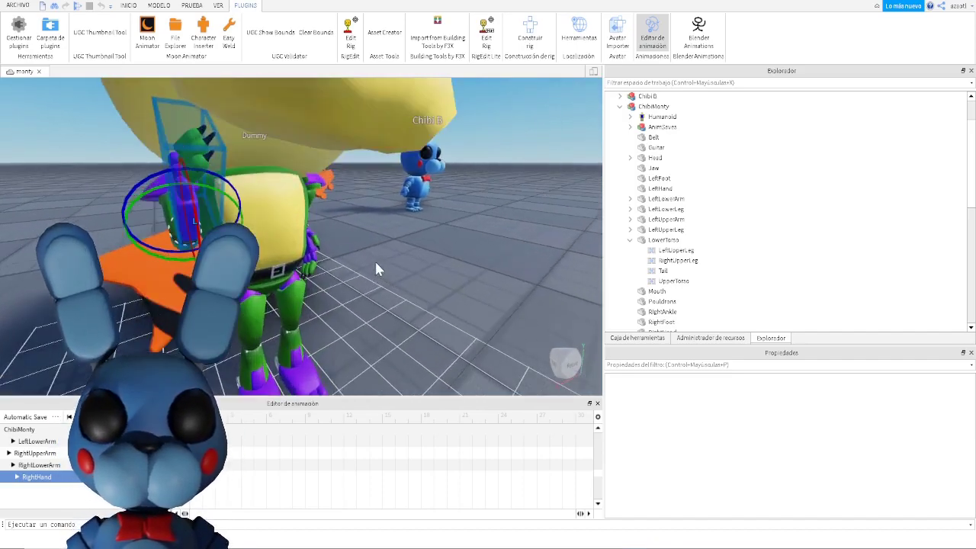
Test the left leg joints by swinging LeftUpperLeg forward and rotating LeftLowerLeg at the knee
right_drag(375, 259, 335, 290)
scroll(310, 306, down, 5)
drag(307, 242, 320, 189)
right_drag(330, 248, 408, 239)
click(280, 219)
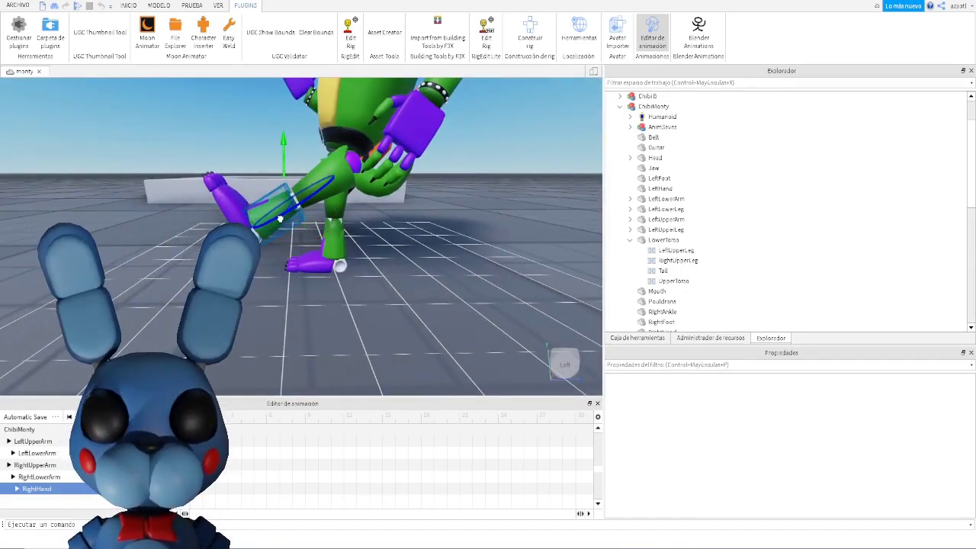
drag(251, 179, 294, 236)
Test the right leg joints by rotating the right leg parts of ChibiMonty
click(282, 260)
right_drag(295, 249, 295, 251)
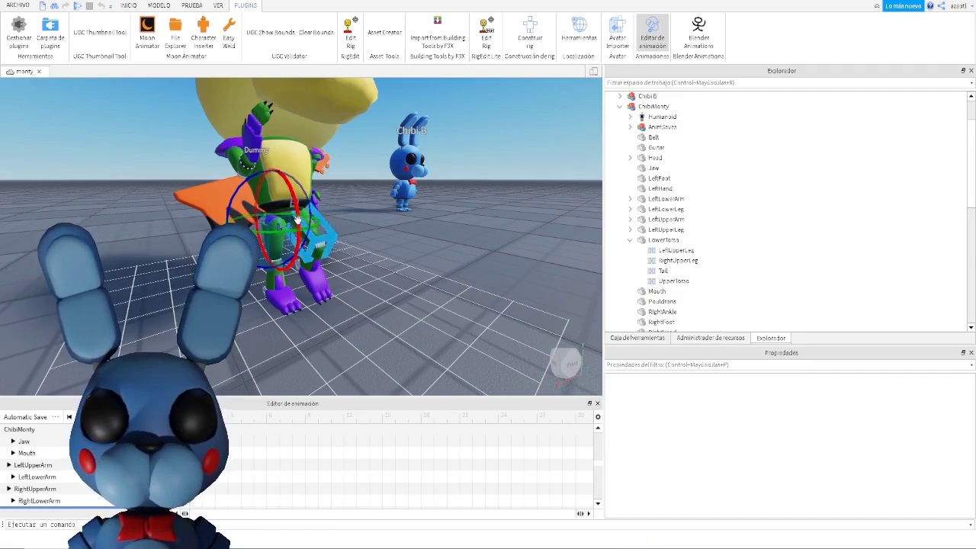
click(277, 242)
click(289, 216)
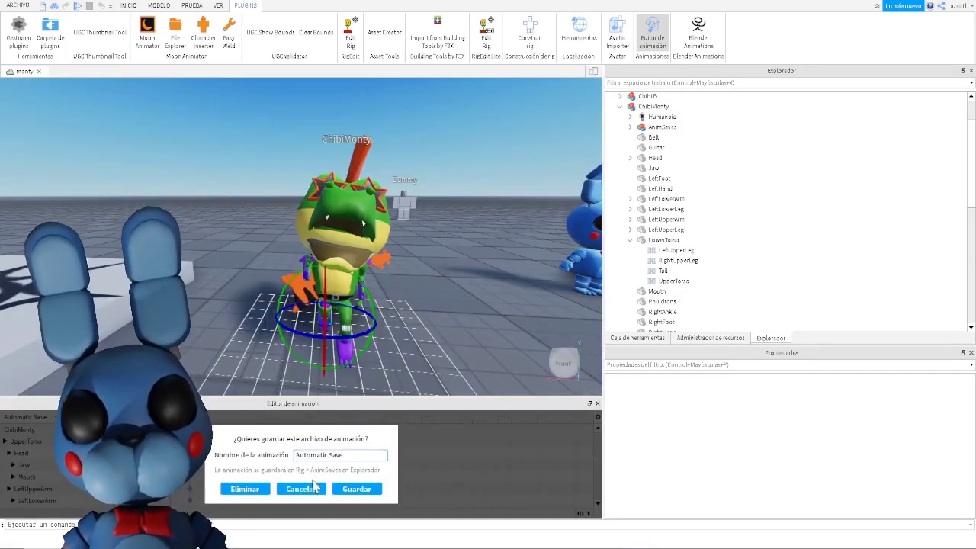
Discard the unsaved test animation and import the published animation Chibi B Walk from Roblox onto ChibiMonty
click(259, 492)
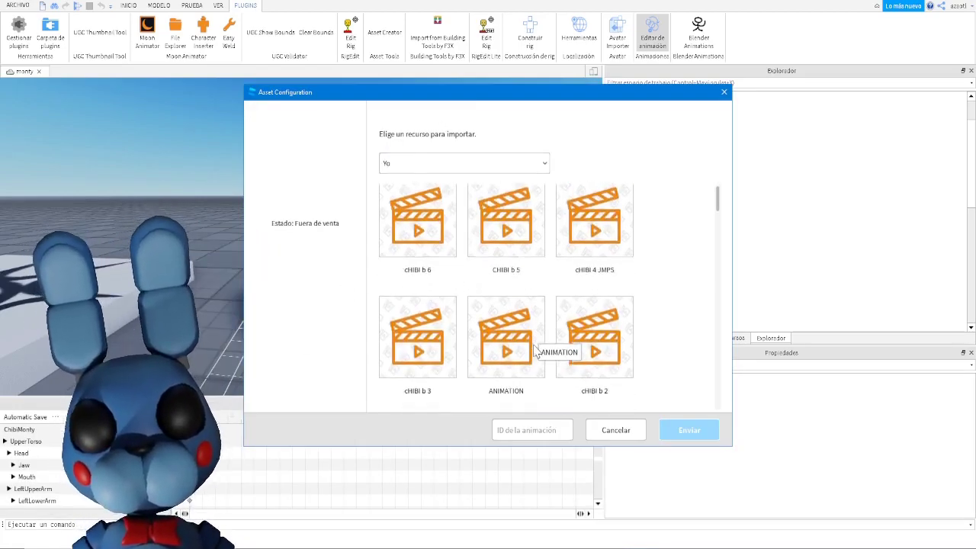
scroll(534, 349, down, 3)
scroll(530, 355, up, 2)
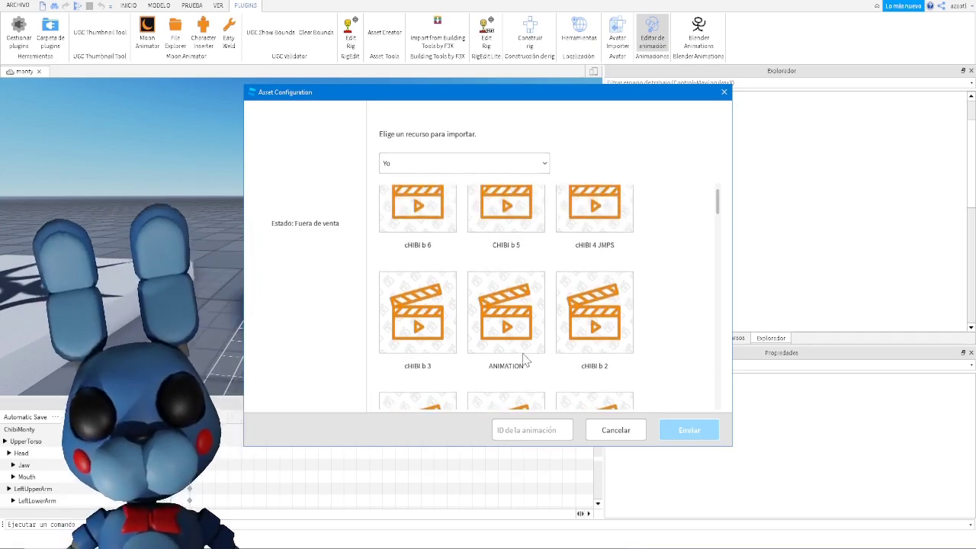
scroll(513, 345, down, 3)
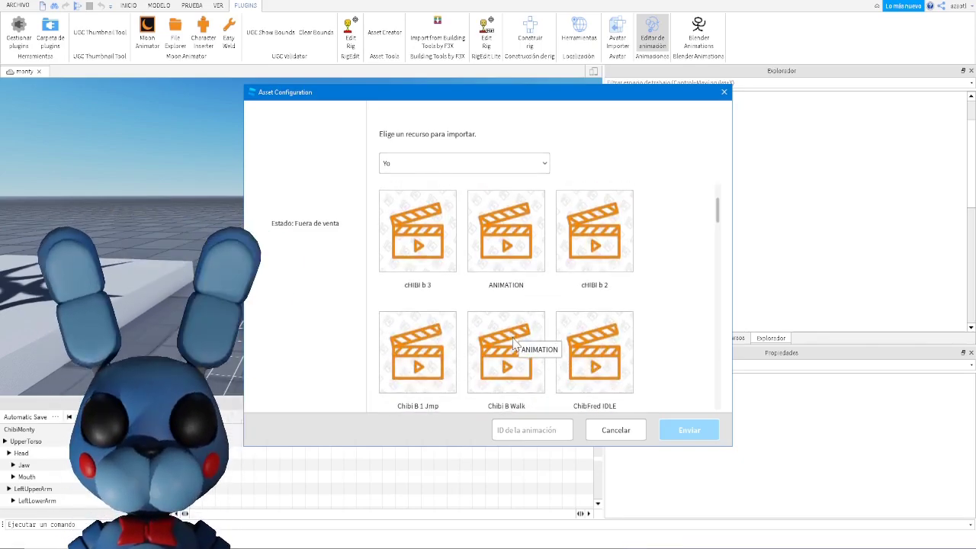
scroll(513, 345, down, 2)
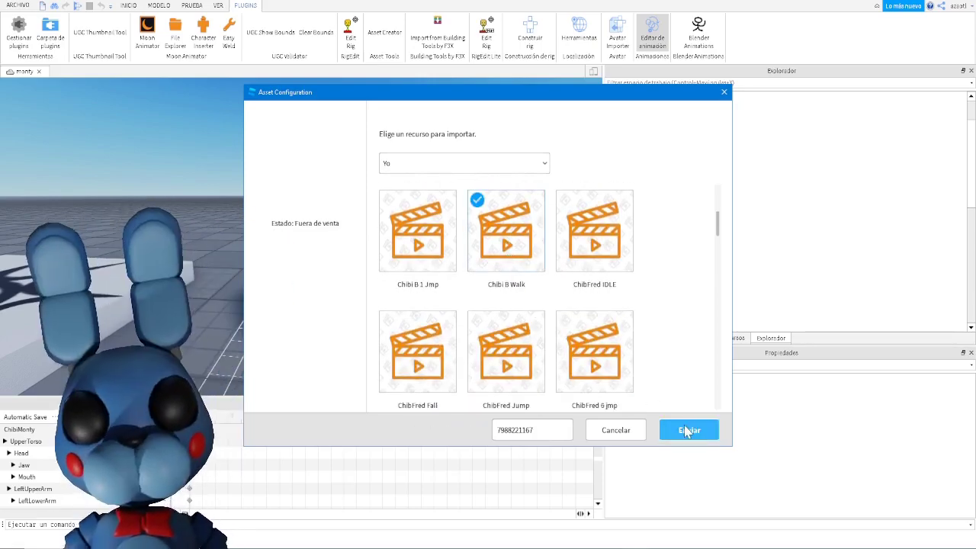
click(689, 431)
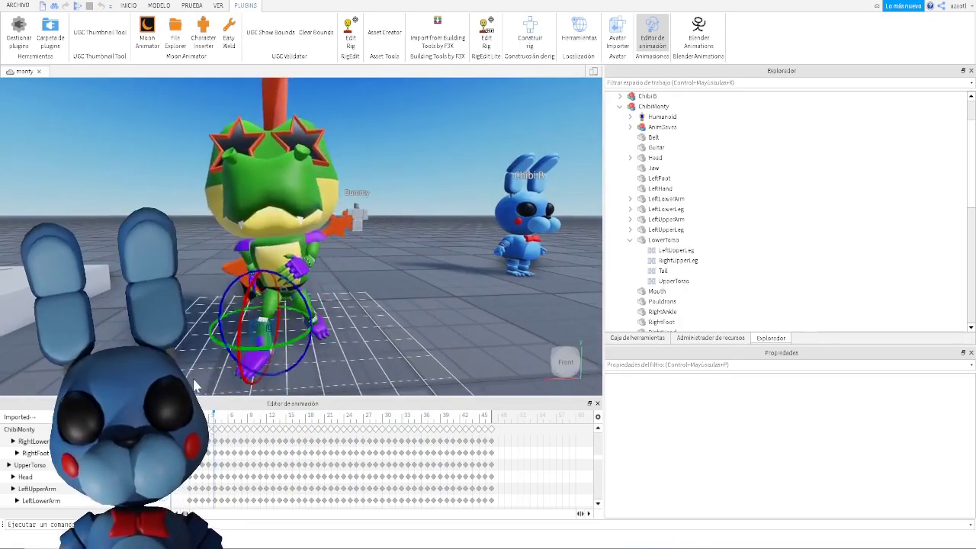
Open the options for the imported walk animation
click(55, 417)
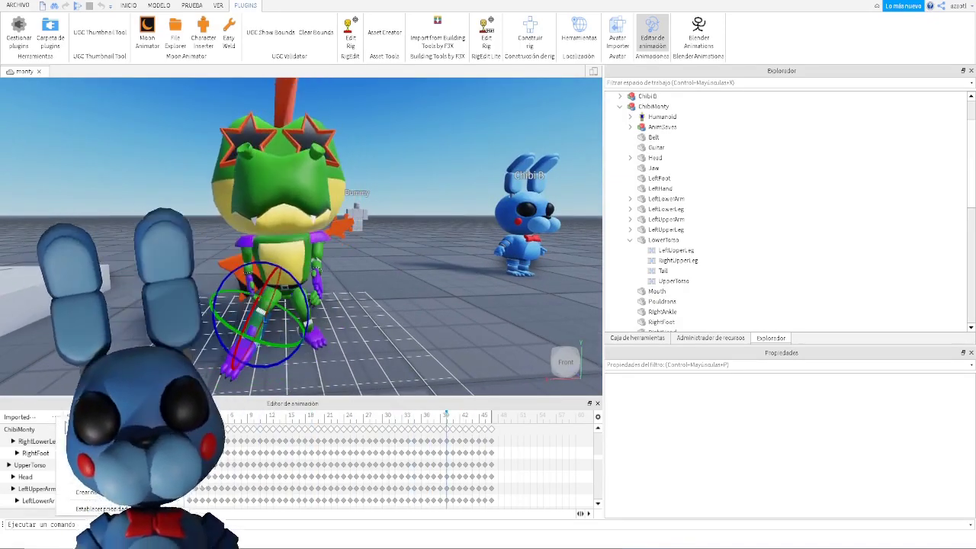